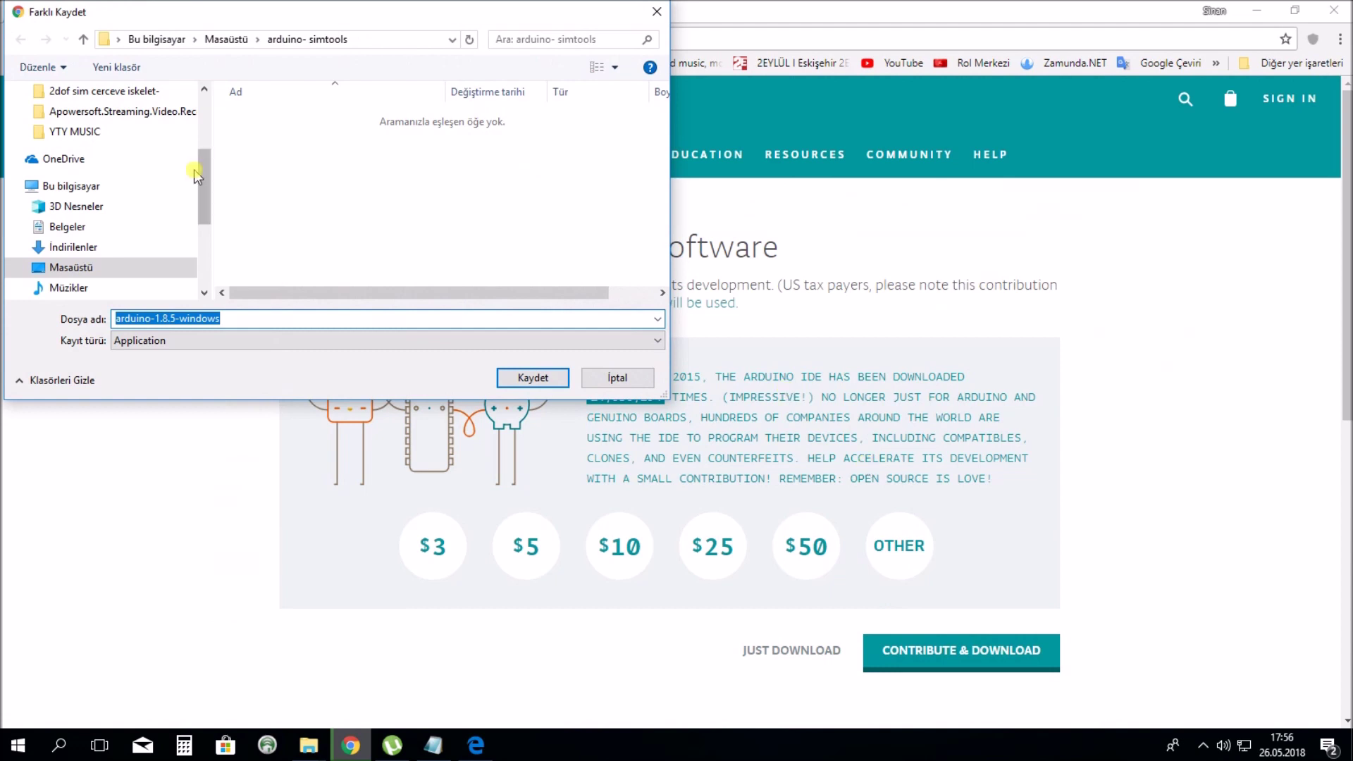
Save the arduino-1.8.5-windows installer to the arduino- simtools folder and minimize the browser
{"action": "left_click", "coordinate": [538, 380]}
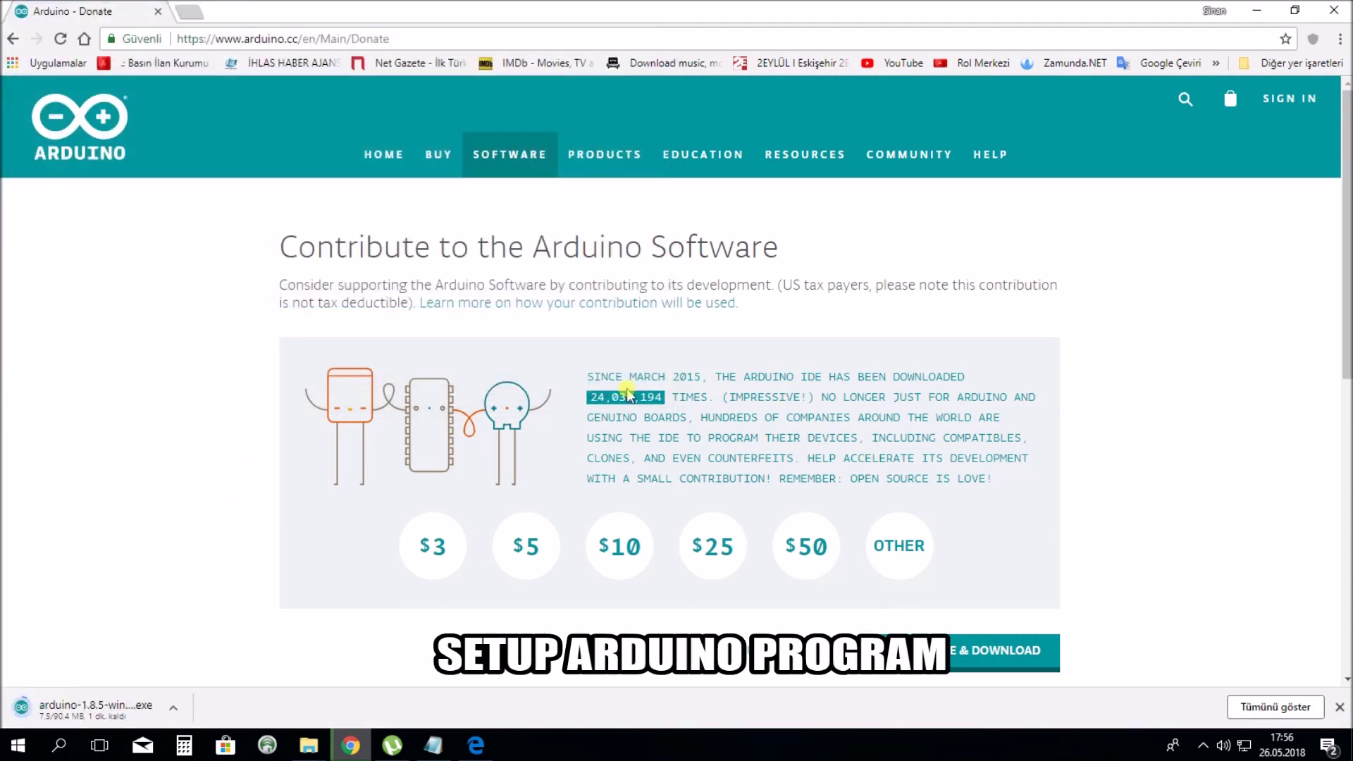
{"action": "left_click", "coordinate": [1256, 11]}
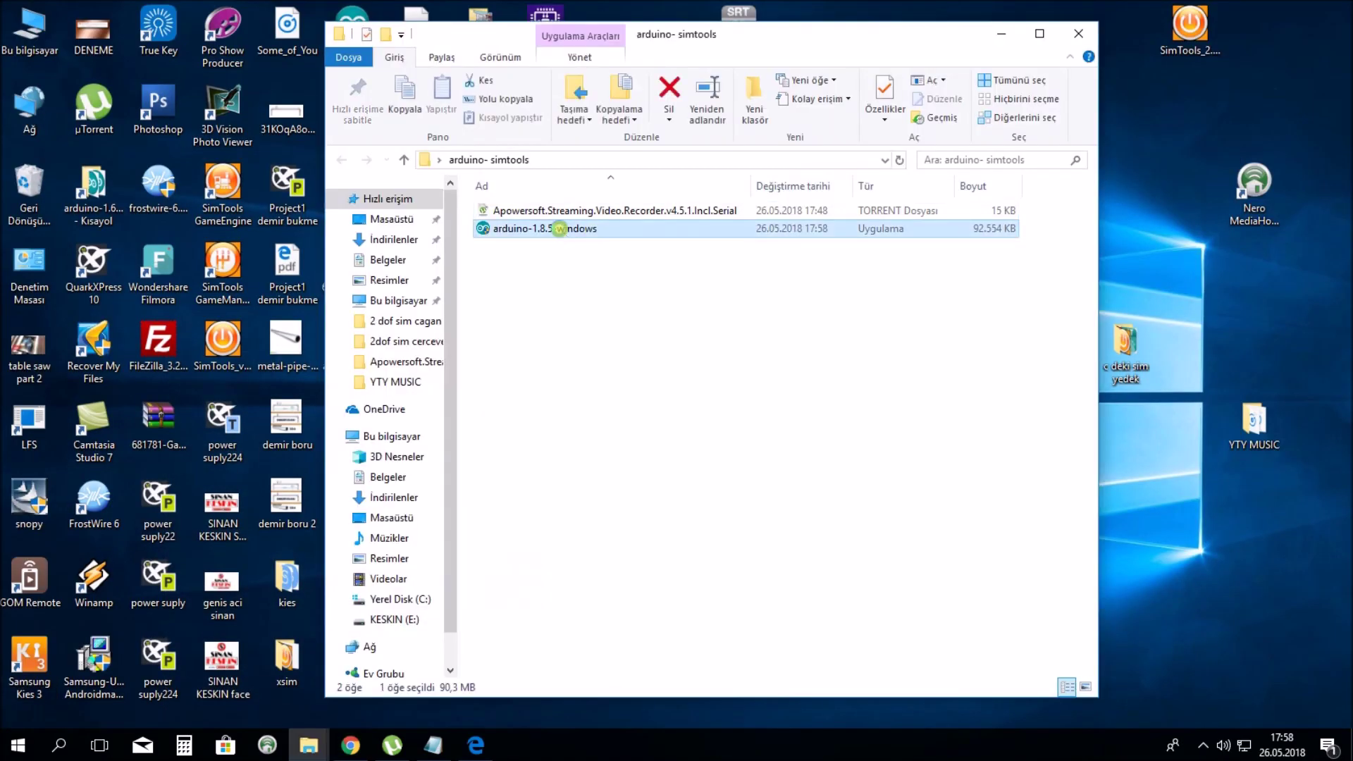
Run the arduino-1.8.5-windows installer as administrator and uninstall the existing Arduino installation from C:\Program Files\Arduino
{"action": "double_click", "coordinate": [508, 228]}
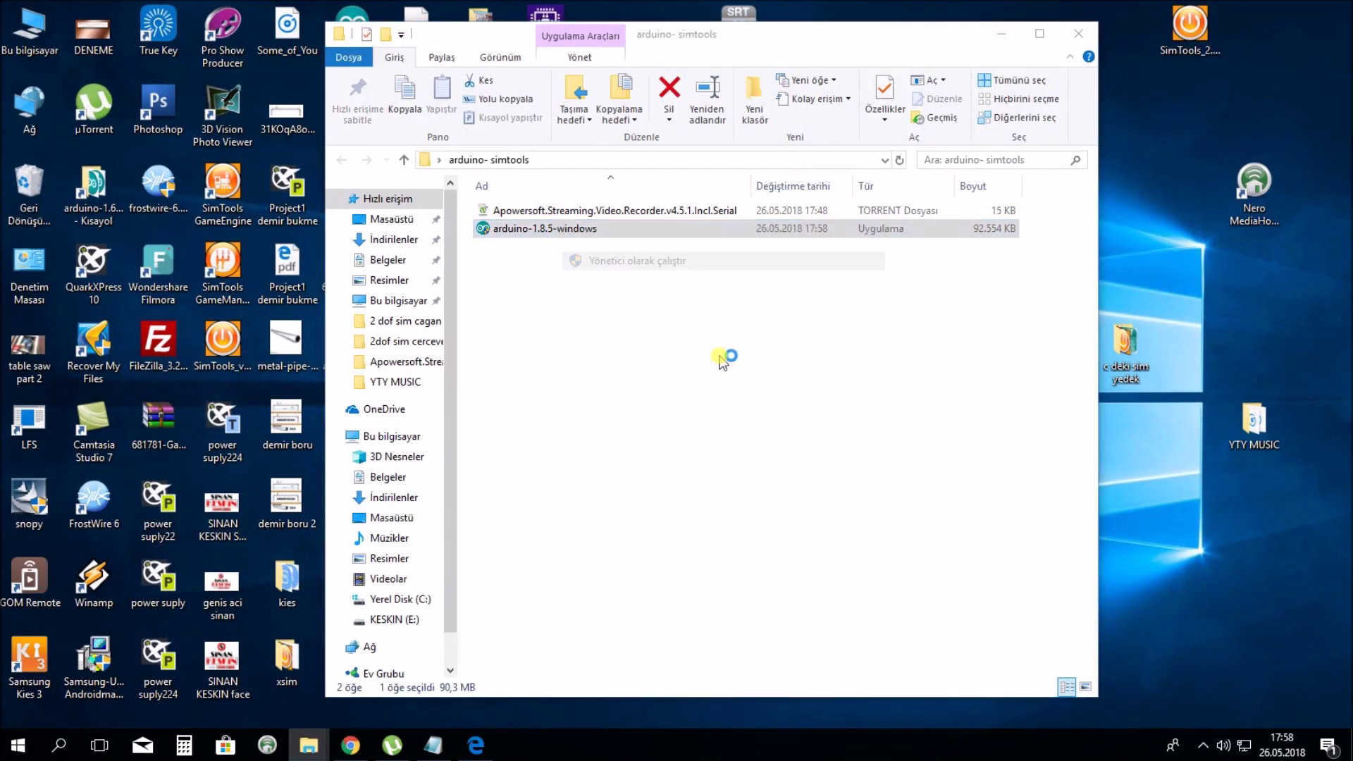
{"action": "left_click", "coordinate": [726, 468]}
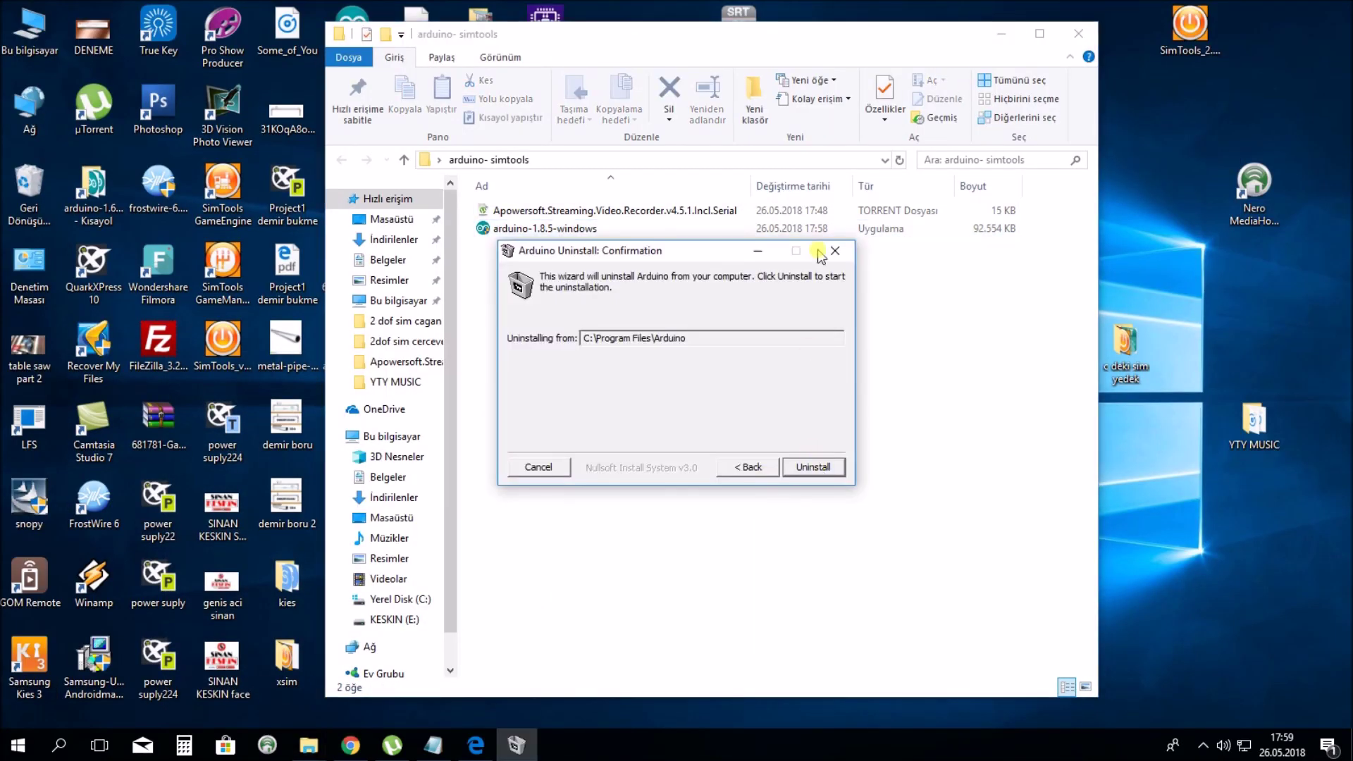
{"action": "left_click", "coordinate": [817, 468]}
Switch to Chrome and search the web for "arduino ch340 indir"
{"action": "left_click", "coordinate": [252, 38]}
{"action": "type", "text": "a"}
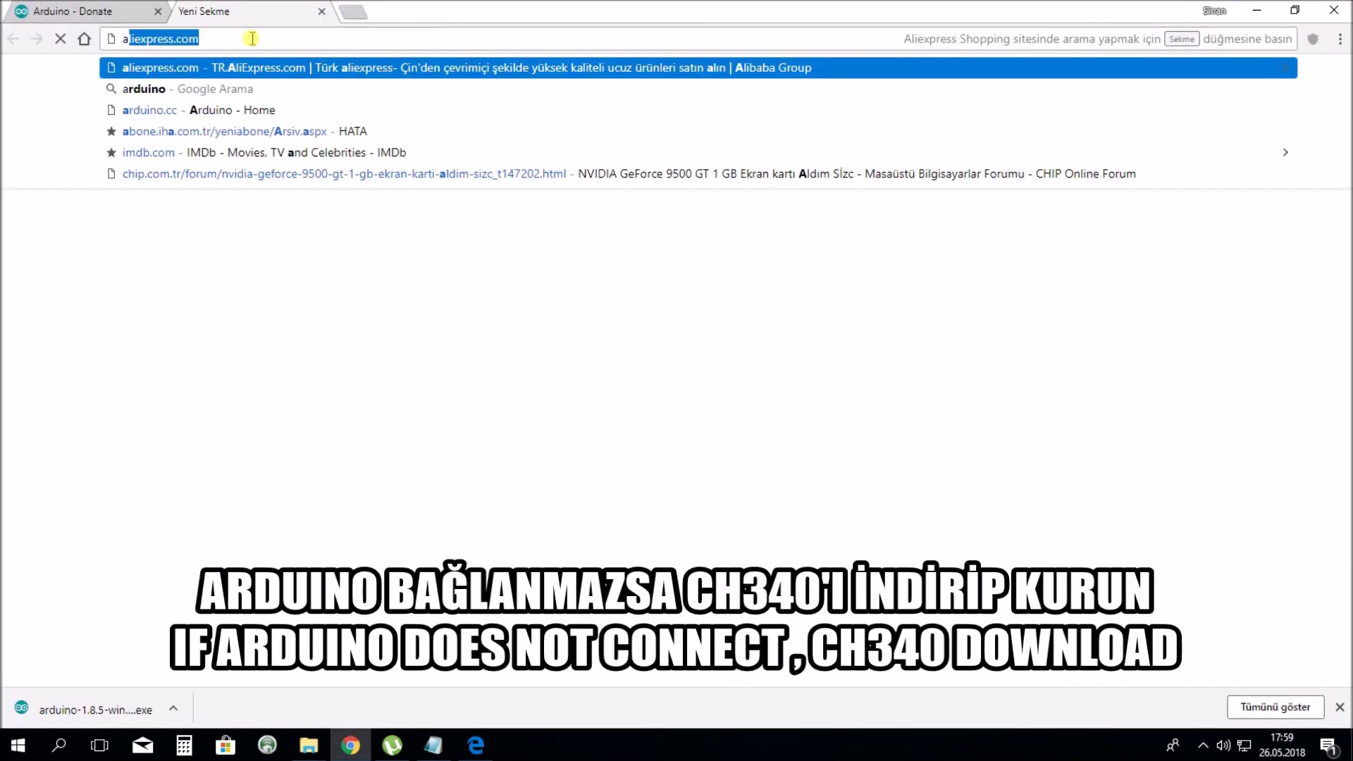
{"action": "type", "text": "rduino c"}
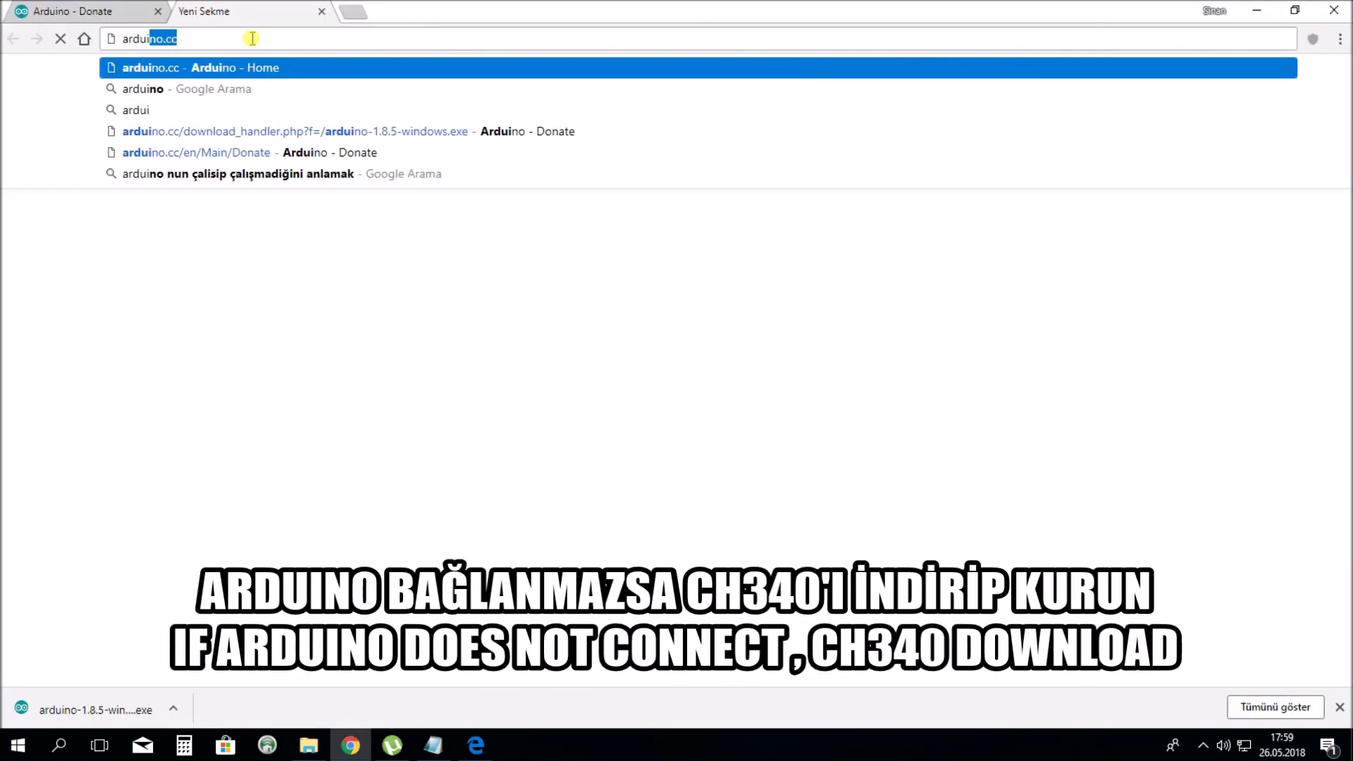
{"action": "type", "text": "h340"}
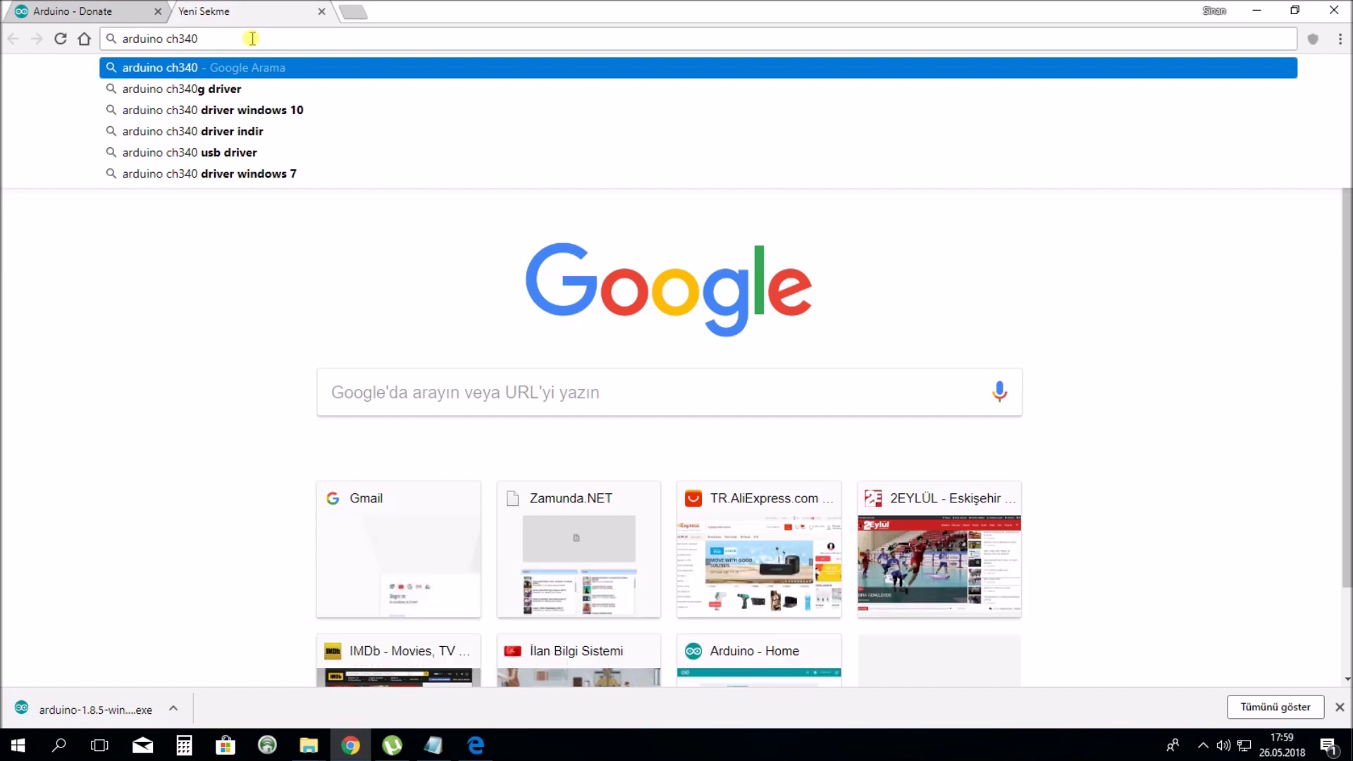
{"action": "type", "text": " indir"}
{"action": "key", "text": "Down"}
{"action": "key", "text": "Return"}
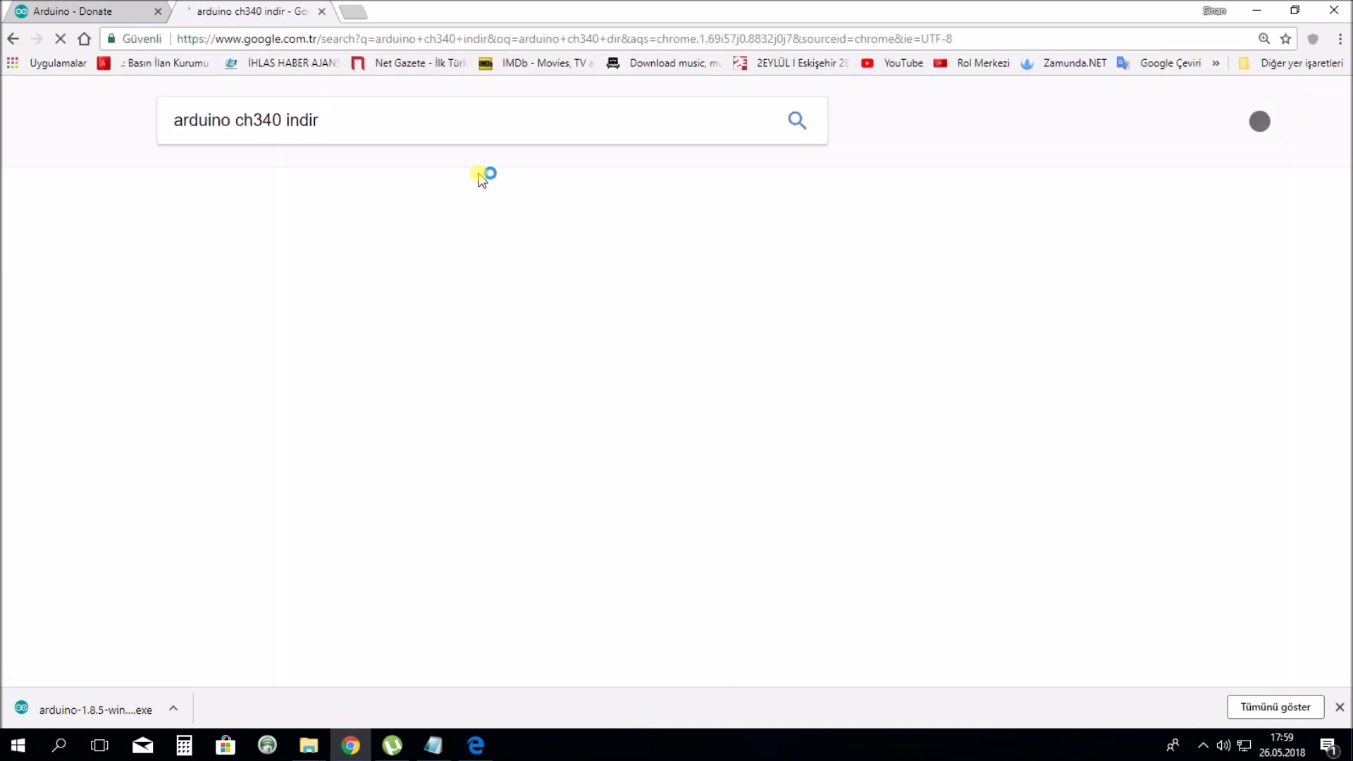
Open the sparks.gogo.co.nz CH340 drivers page and download the current Windows CH340 driver archive to the arduino- simtools folder
{"action": "left_click", "coordinate": [398, 393]}
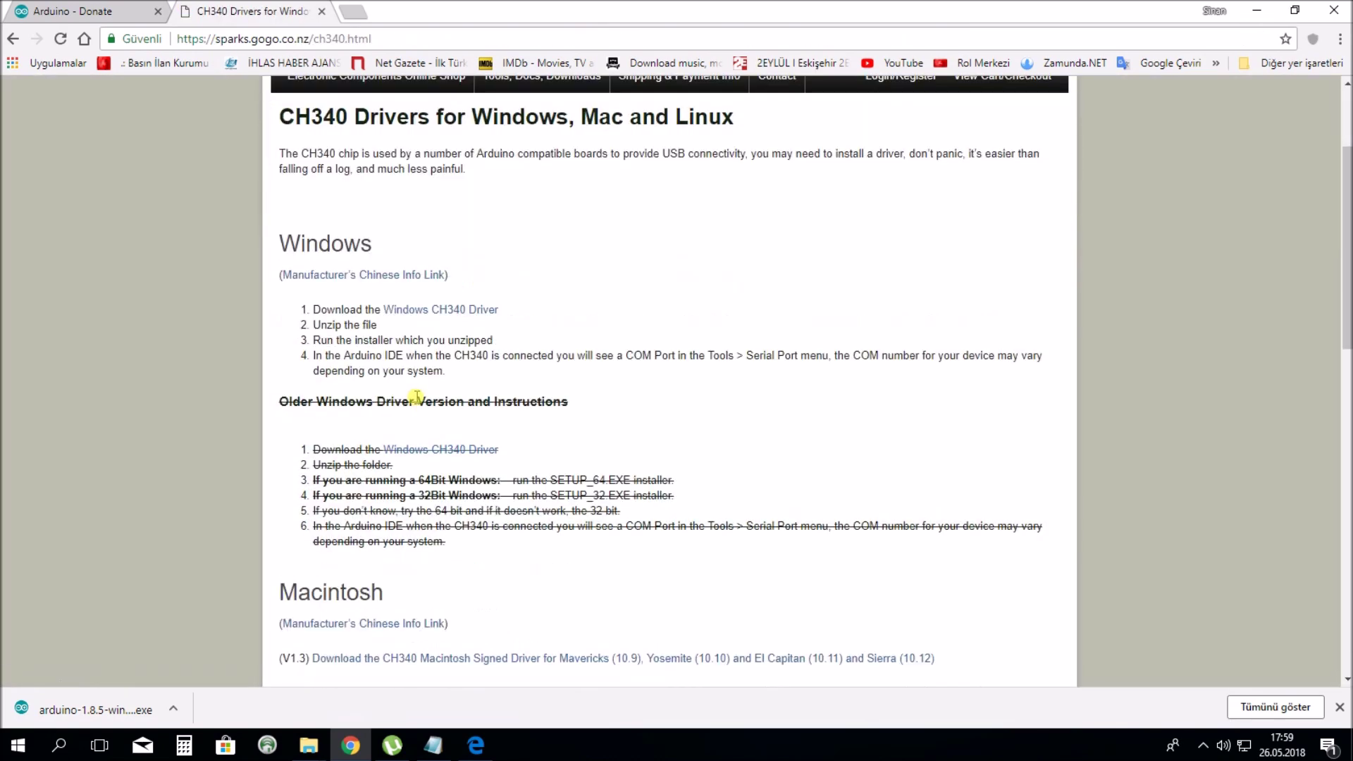
{"action": "left_click", "coordinate": [444, 308]}
{"action": "key", "text": "Return"}
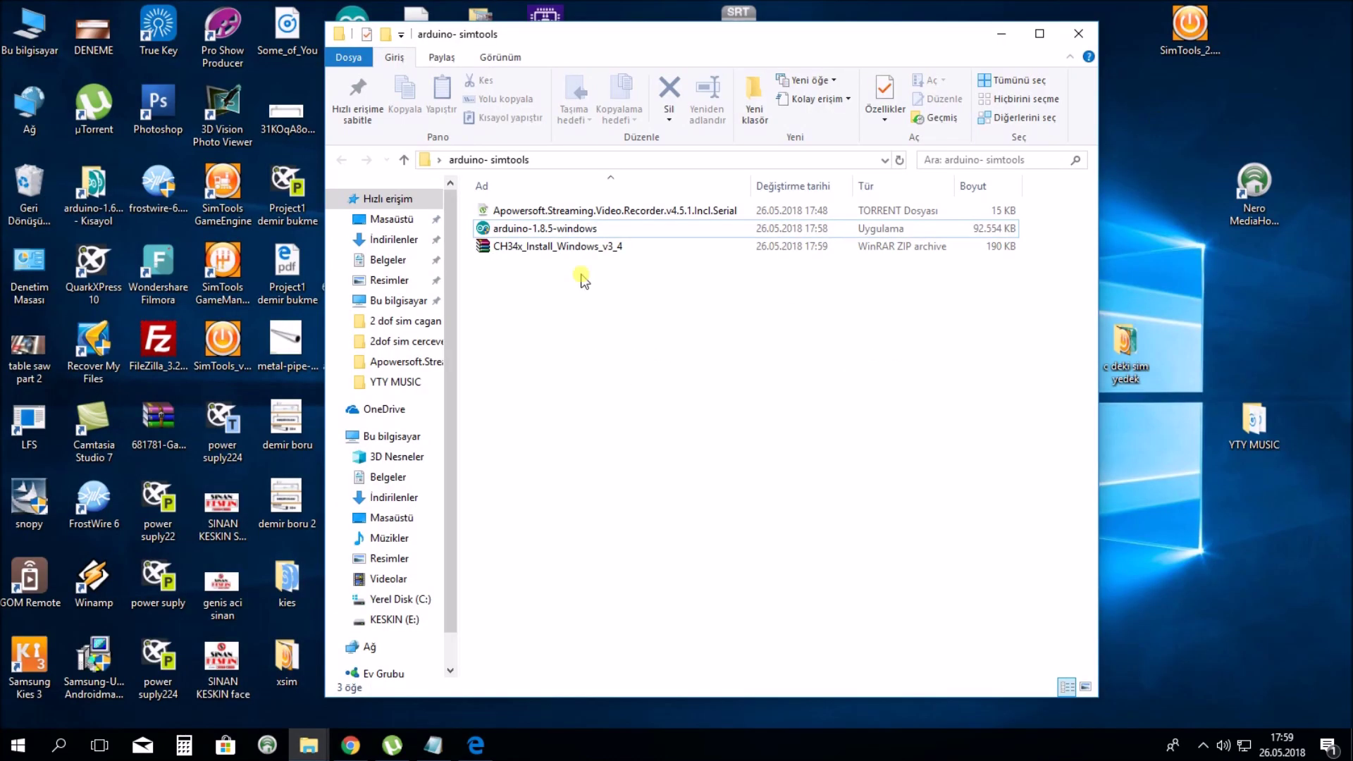
Open the CH34x_Install_Windows_v3_4 archive and extract its installer into the arduino- simtools folder
{"action": "right_click", "coordinate": [582, 245]}
{"action": "left_click", "coordinate": [605, 257]}
{"action": "left_click_drag", "start_coordinate": [643, 265], "coordinate": [559, 332]}
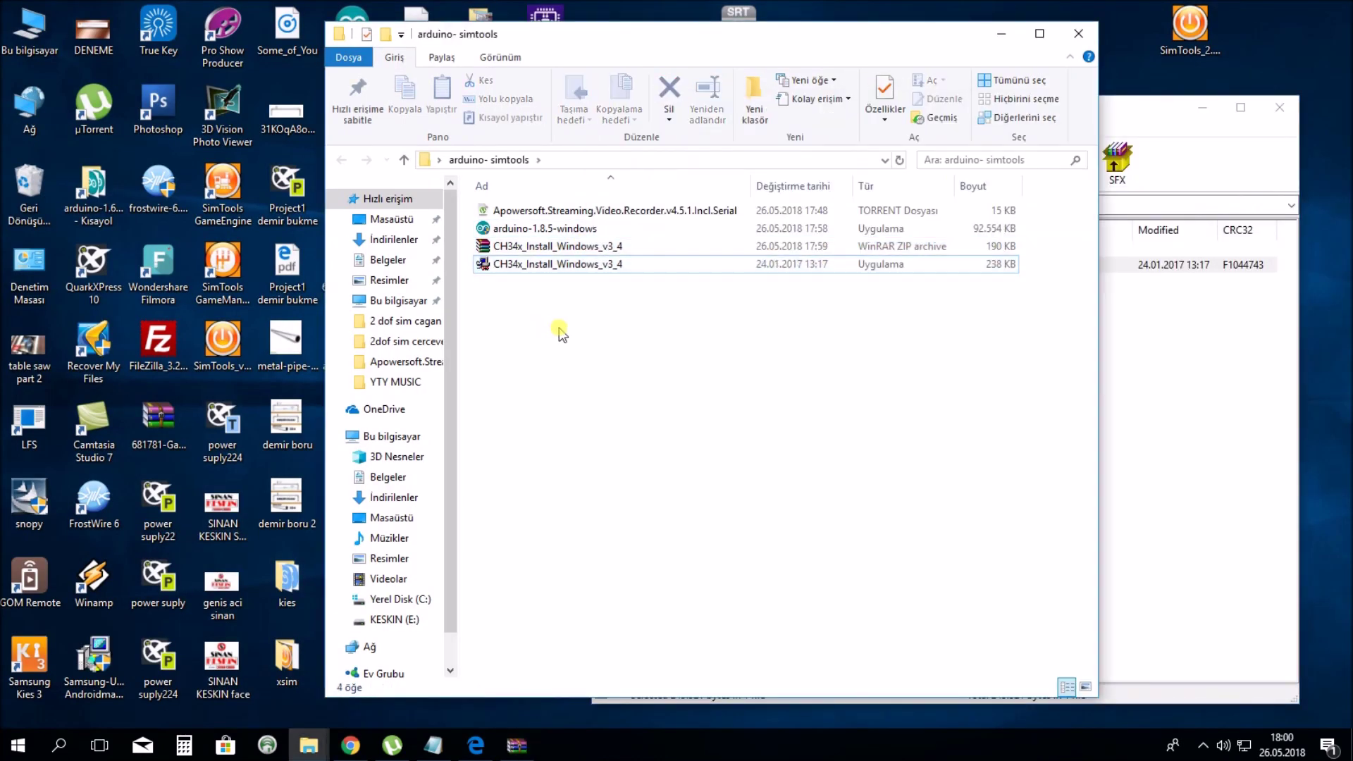
Run the extracted CH34x_Install_Windows_v3_4 program, install the CH341SER.INF driver, and close the setup, folder and archive windows
{"action": "right_click", "coordinate": [557, 267]}
{"action": "left_click", "coordinate": [563, 289]}
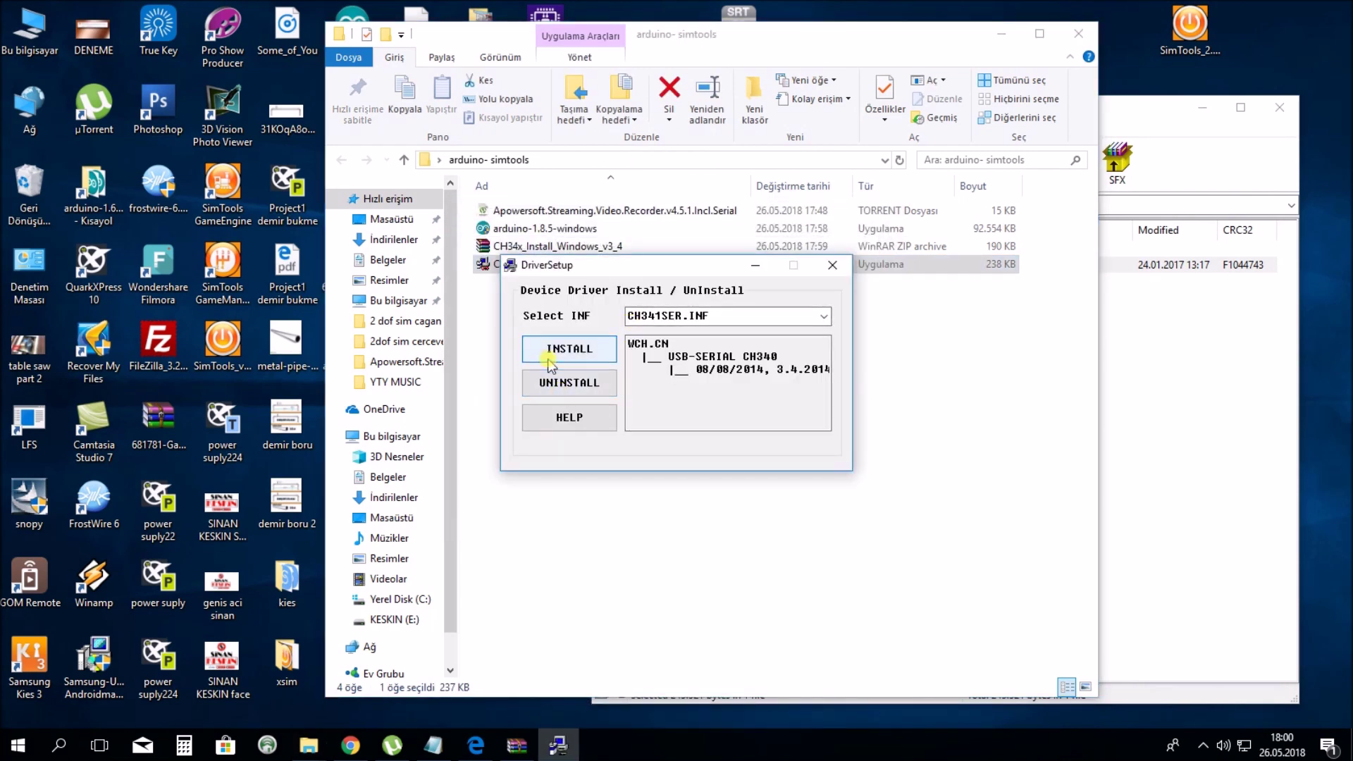
{"action": "left_click", "coordinate": [570, 350]}
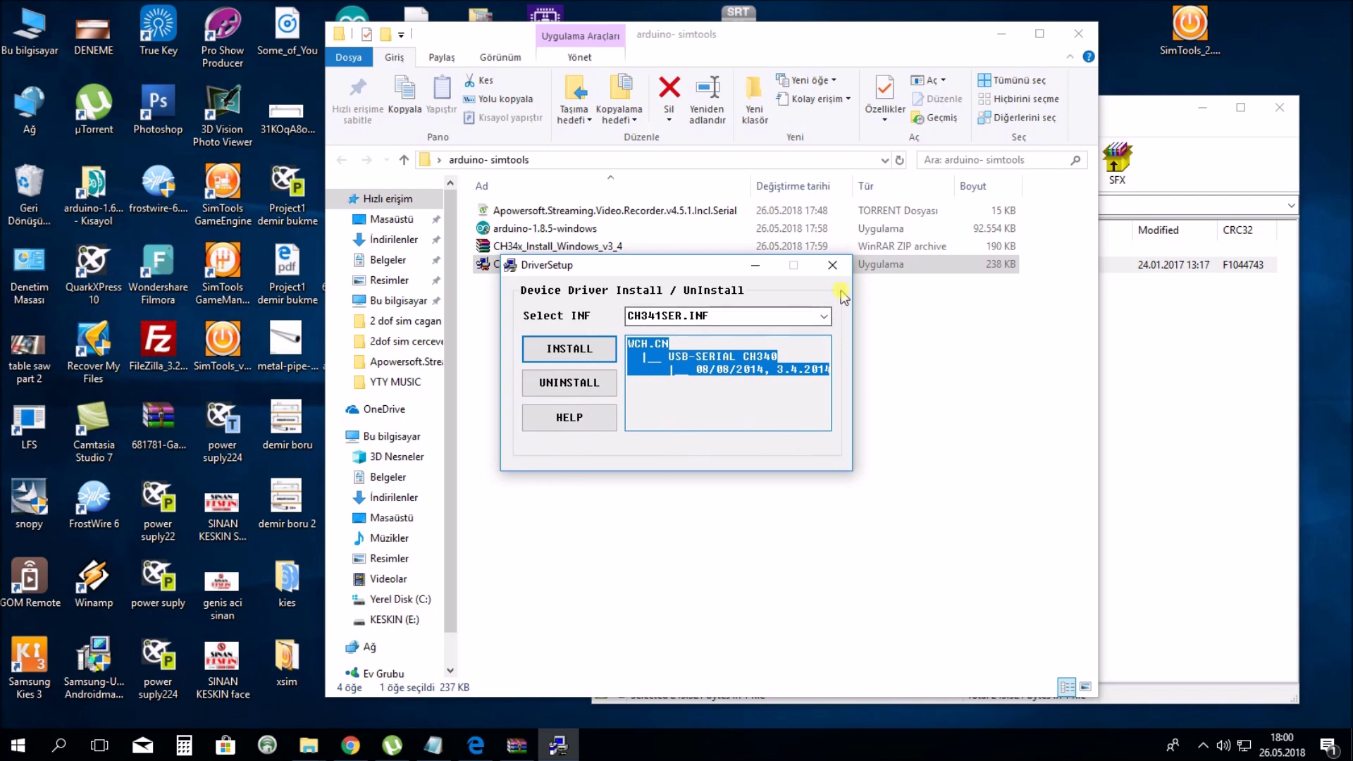
{"action": "left_click", "coordinate": [832, 264]}
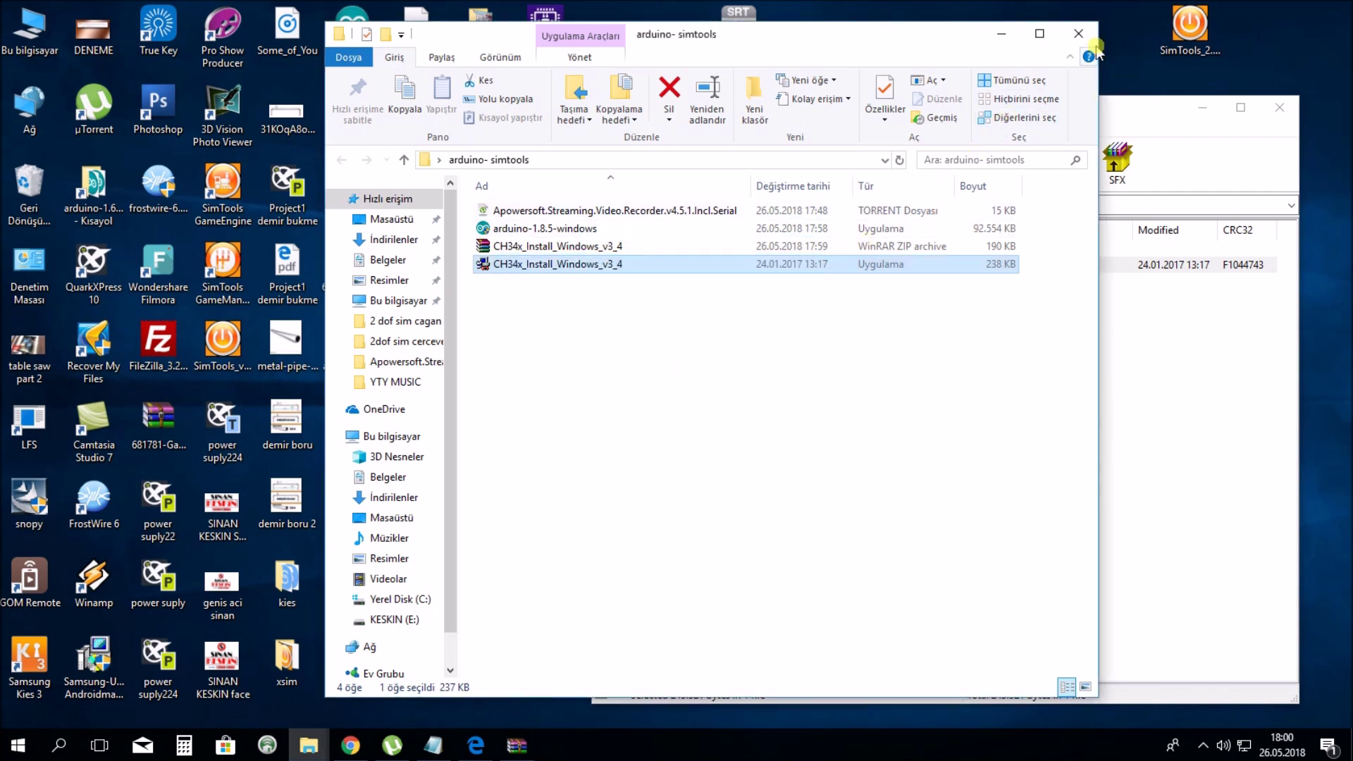
{"action": "left_click", "coordinate": [1078, 33]}
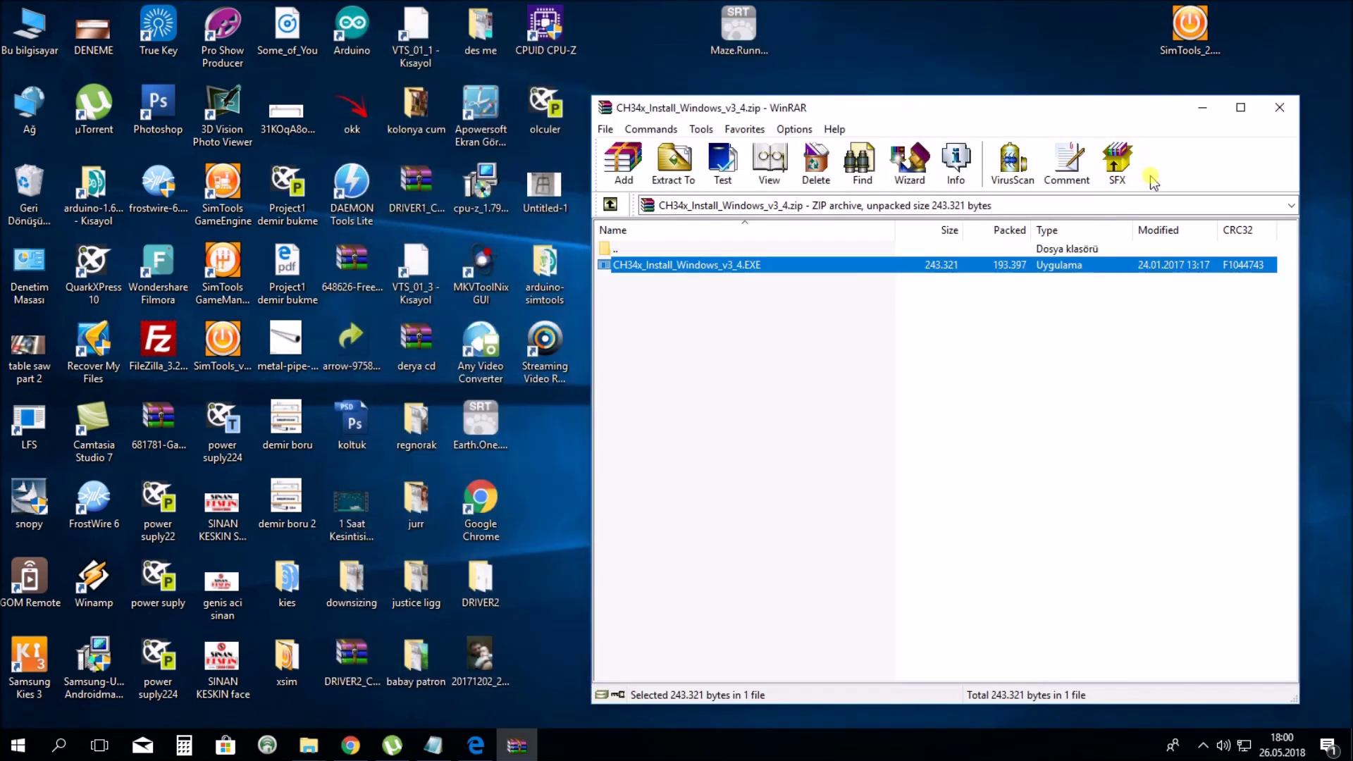
{"action": "left_click", "coordinate": [1279, 107]}
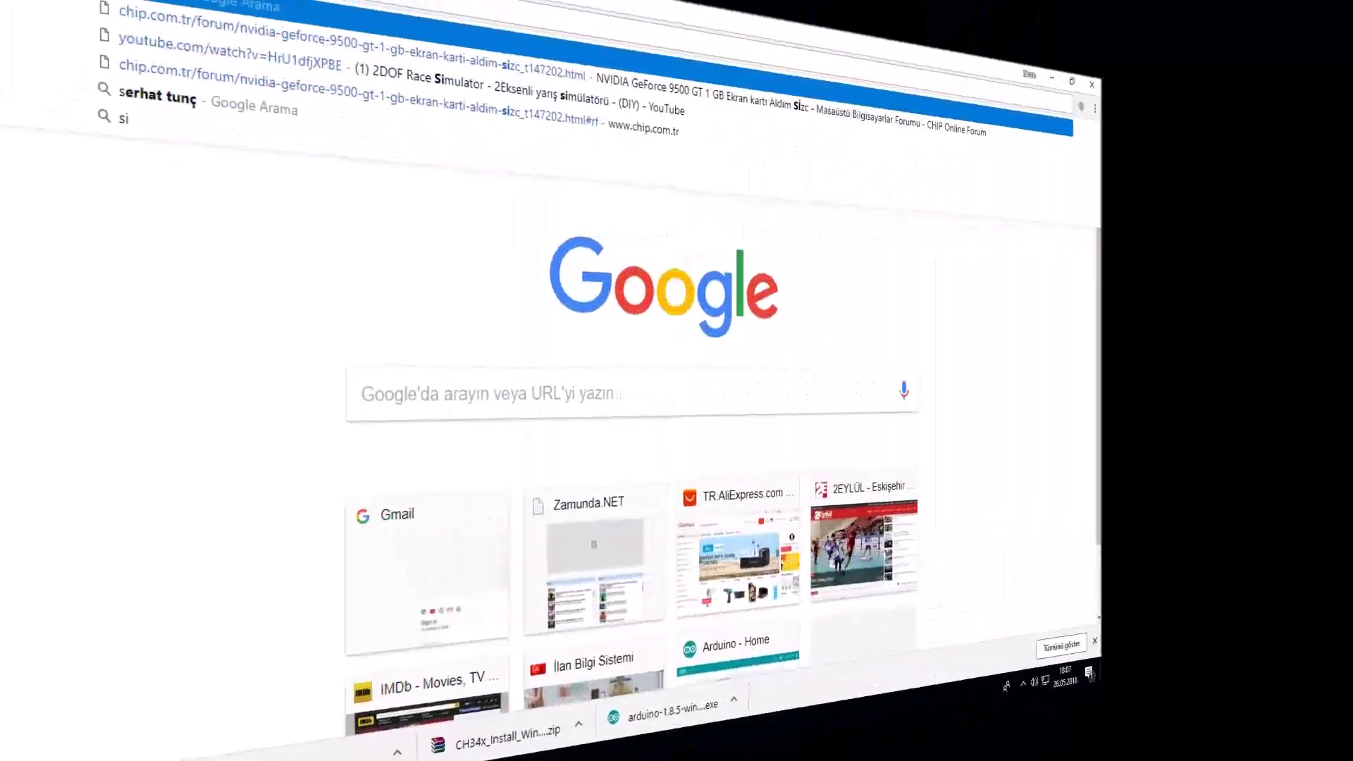
Search the web for "simtools" in Chrome and open the XSimulator download page
{"action": "type", "text": "mto"}
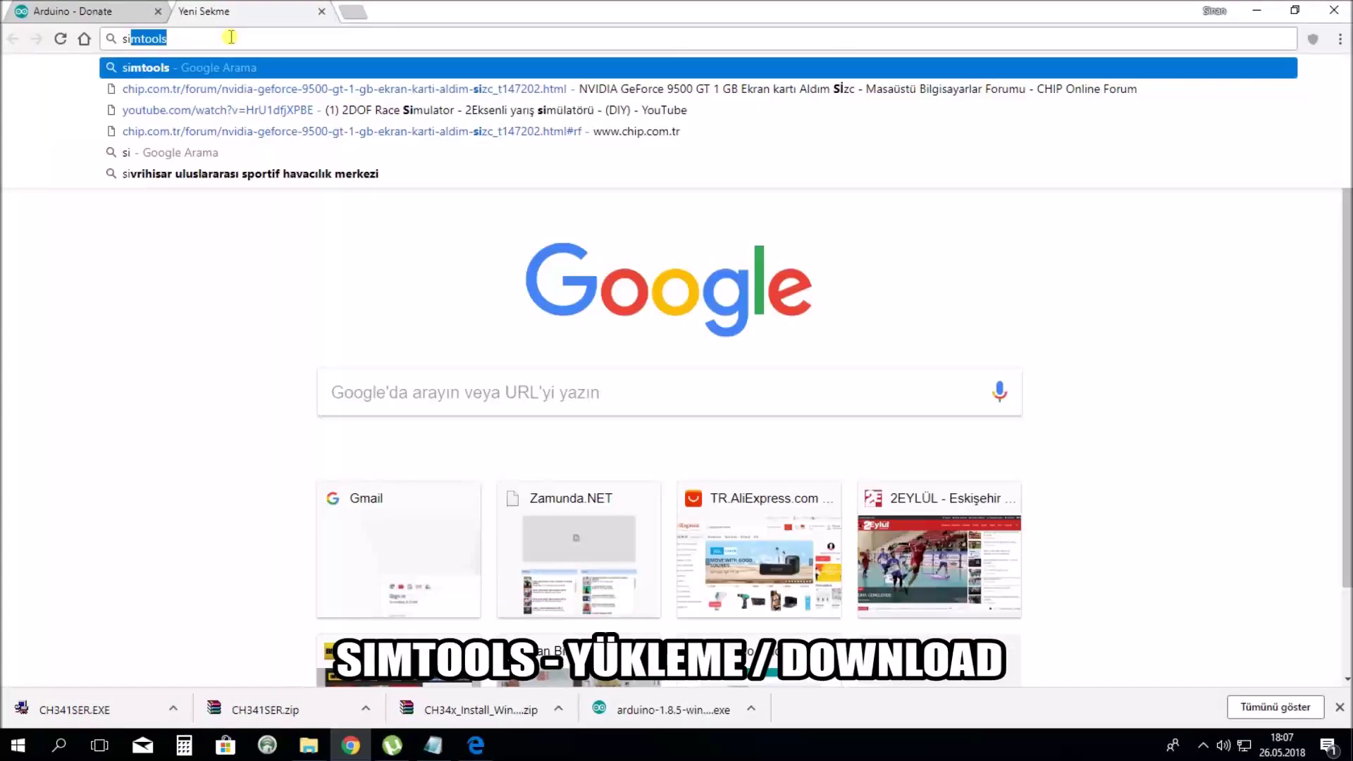
{"action": "type", "text": "ols"}
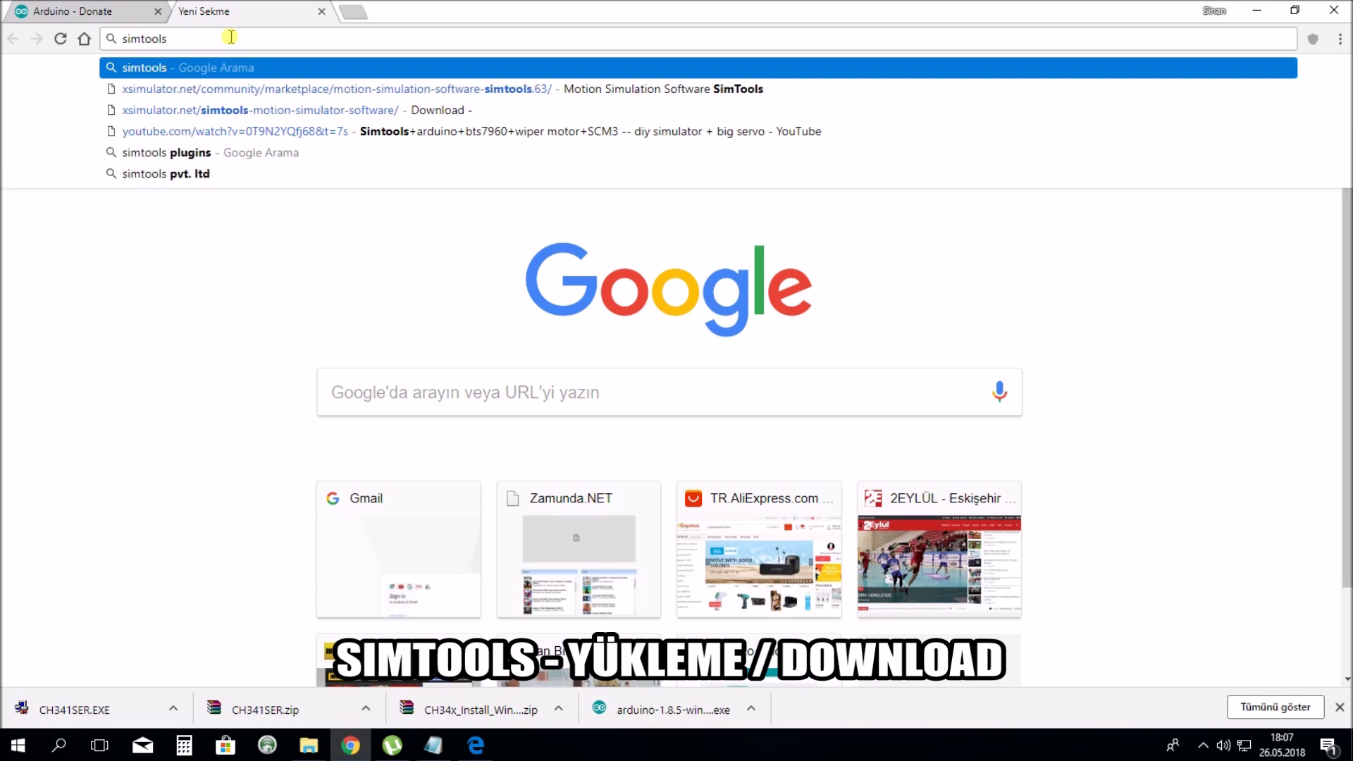
{"action": "key", "text": "Return"}
{"action": "left_click", "coordinate": [333, 279]}
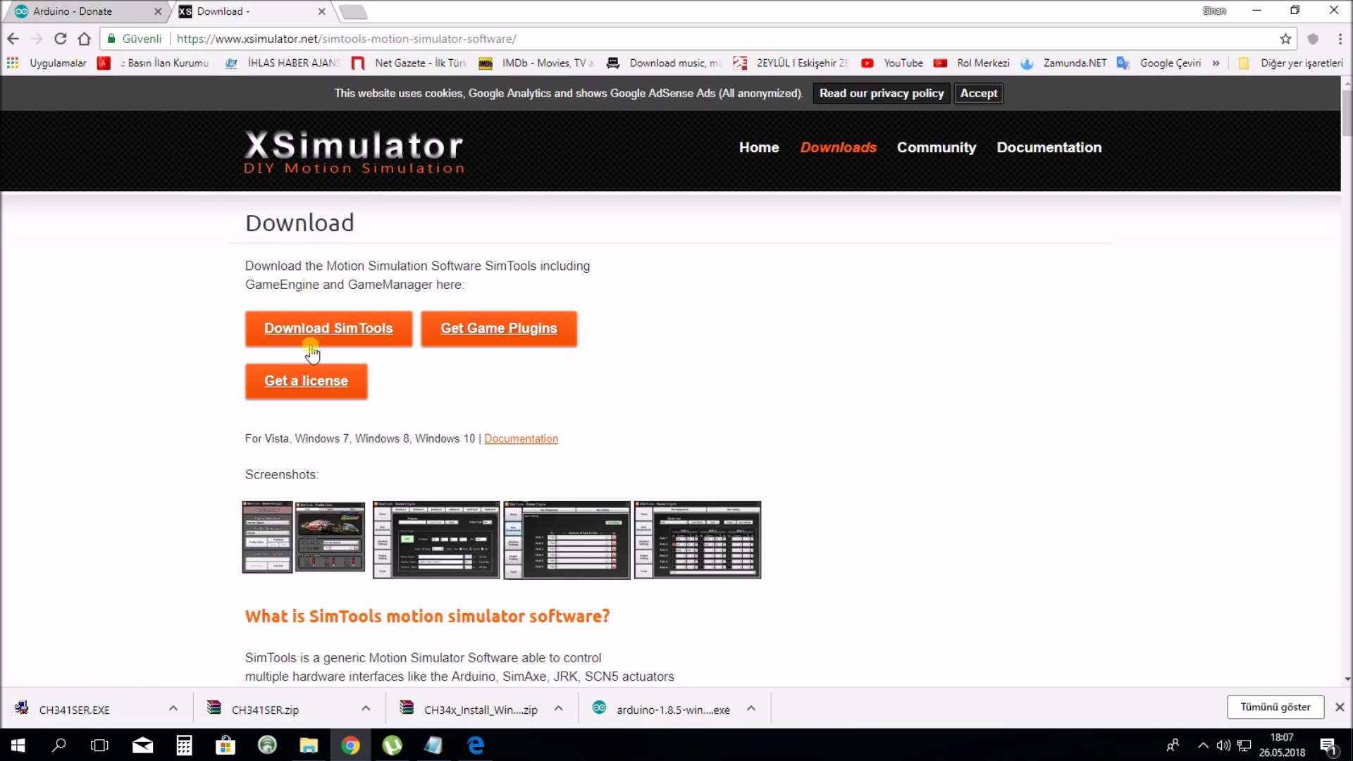
Open the Motion Simulation Software SimTools v2.2.5 resource, download its zip archive while logged in, and minimize the browser
{"action": "left_click", "coordinate": [338, 340]}
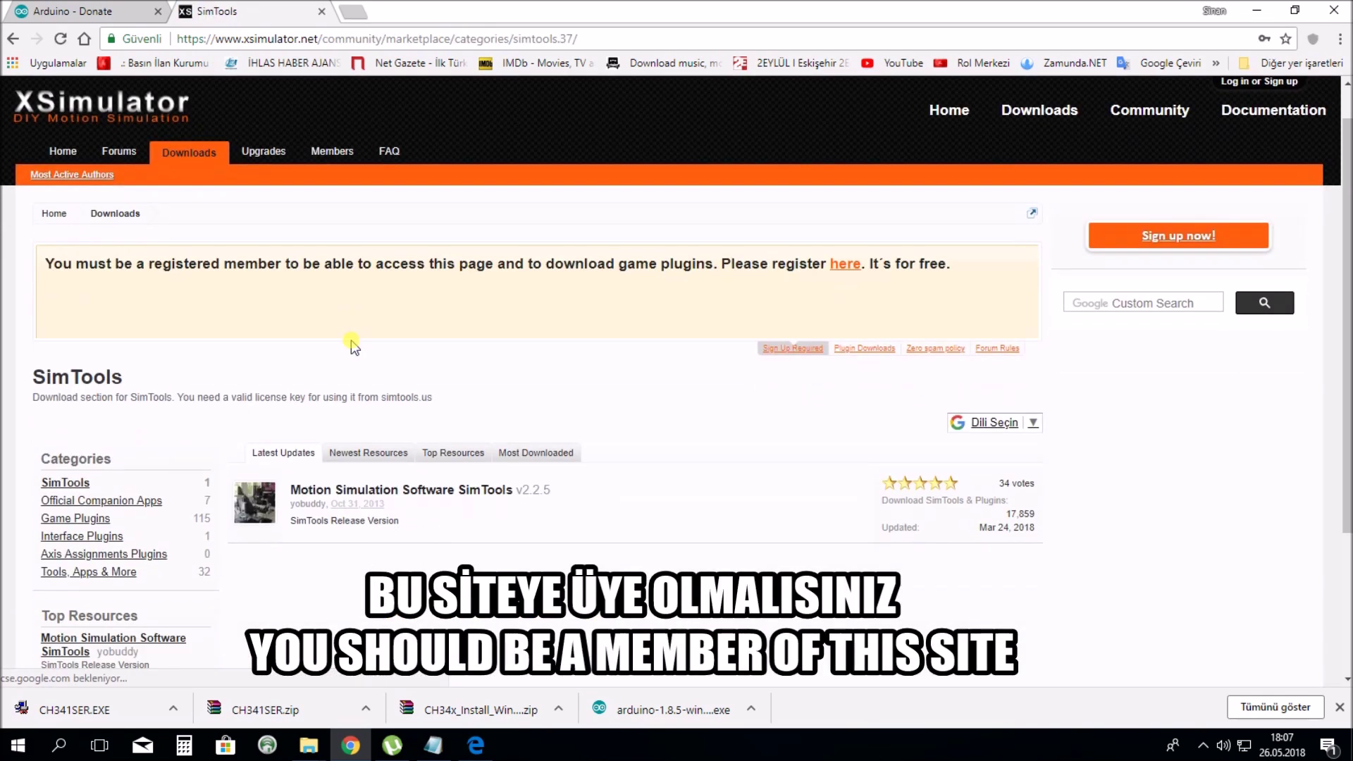
{"action": "scroll", "coordinate": [352, 346], "scroll_direction": "down", "scroll_amount": 2}
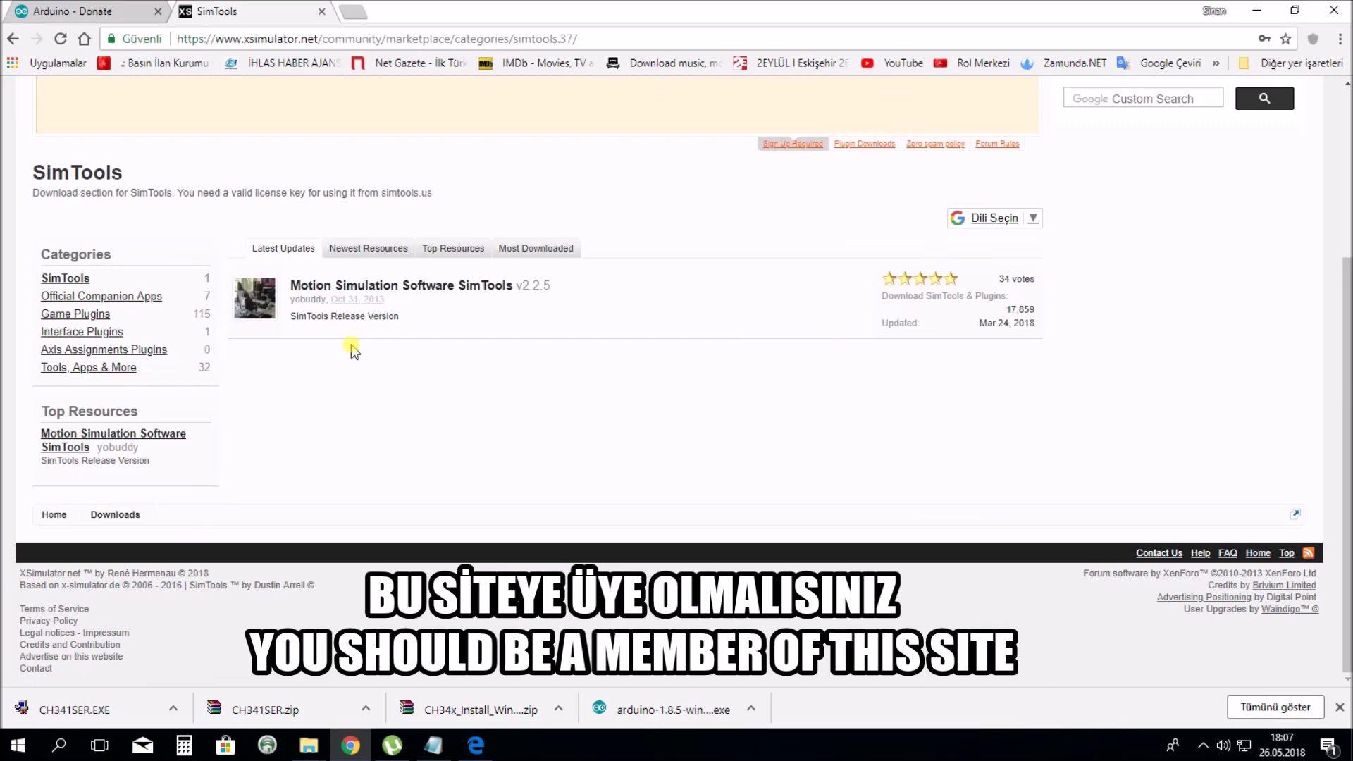
{"action": "left_click", "coordinate": [472, 290]}
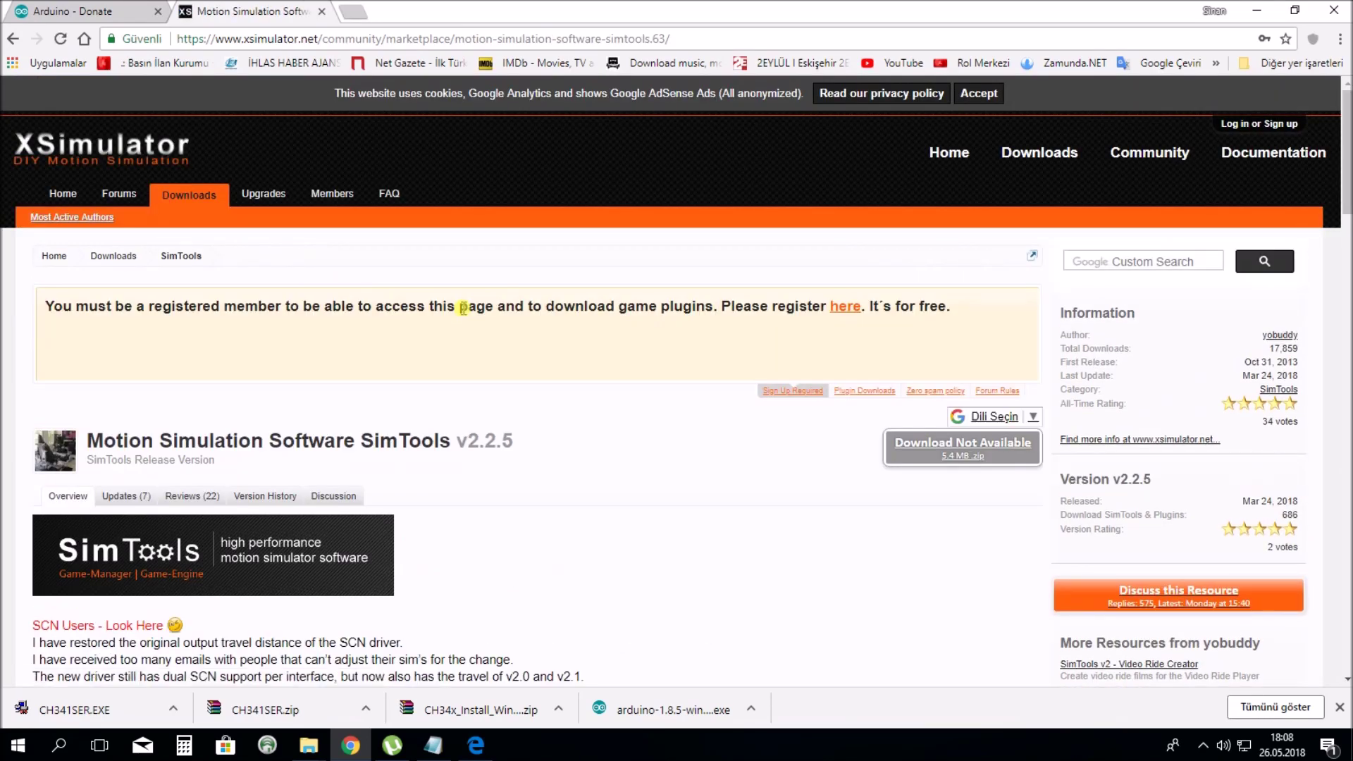
{"action": "scroll", "coordinate": [463, 308], "scroll_direction": "down", "scroll_amount": 1}
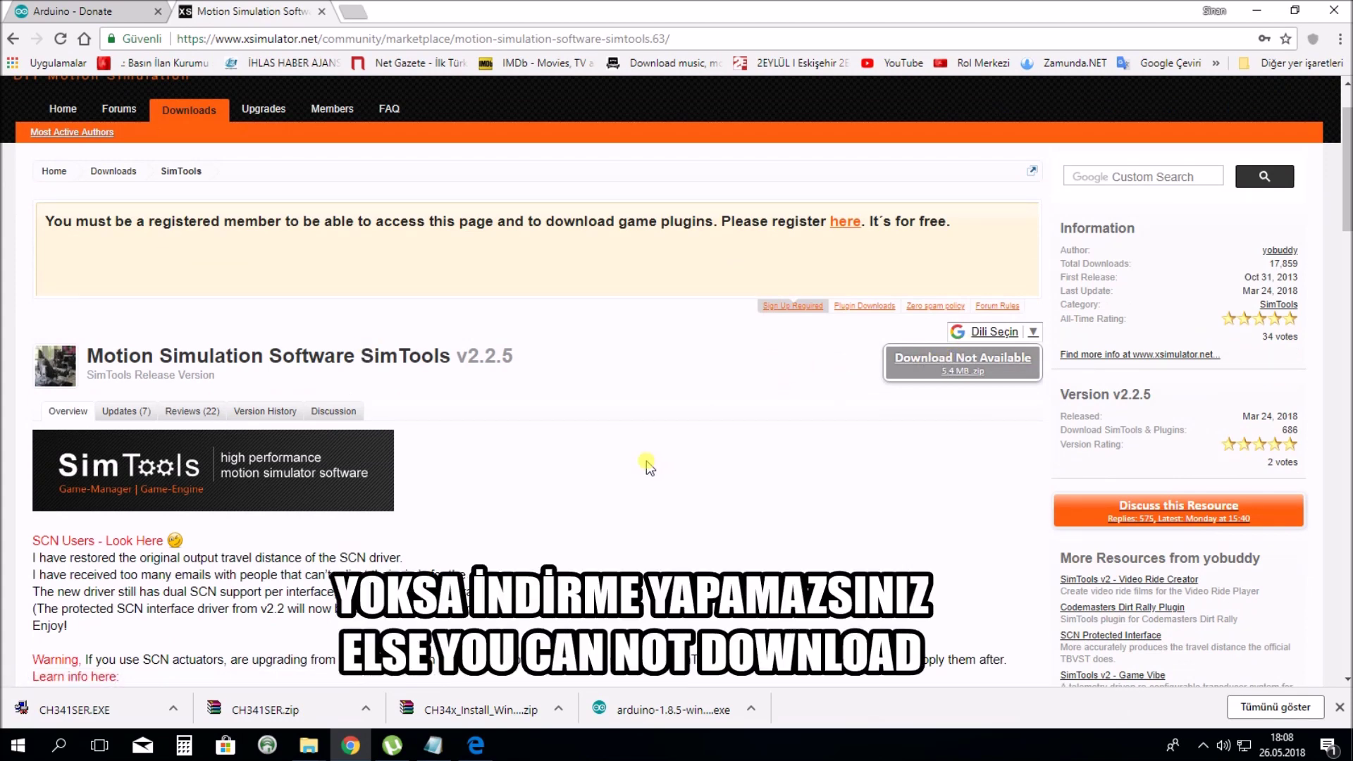
{"action": "scroll", "coordinate": [648, 458], "scroll_direction": "down", "scroll_amount": 2}
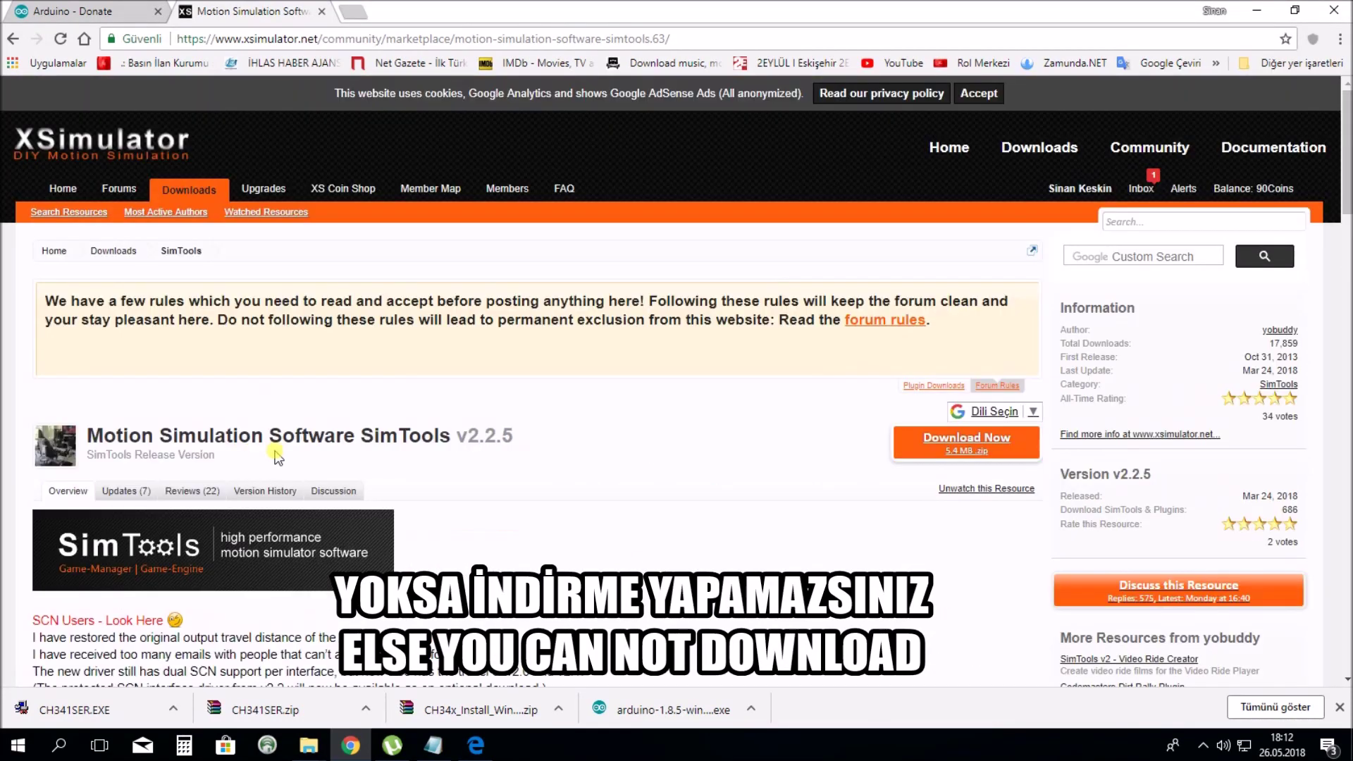
{"action": "left_click", "coordinate": [967, 438]}
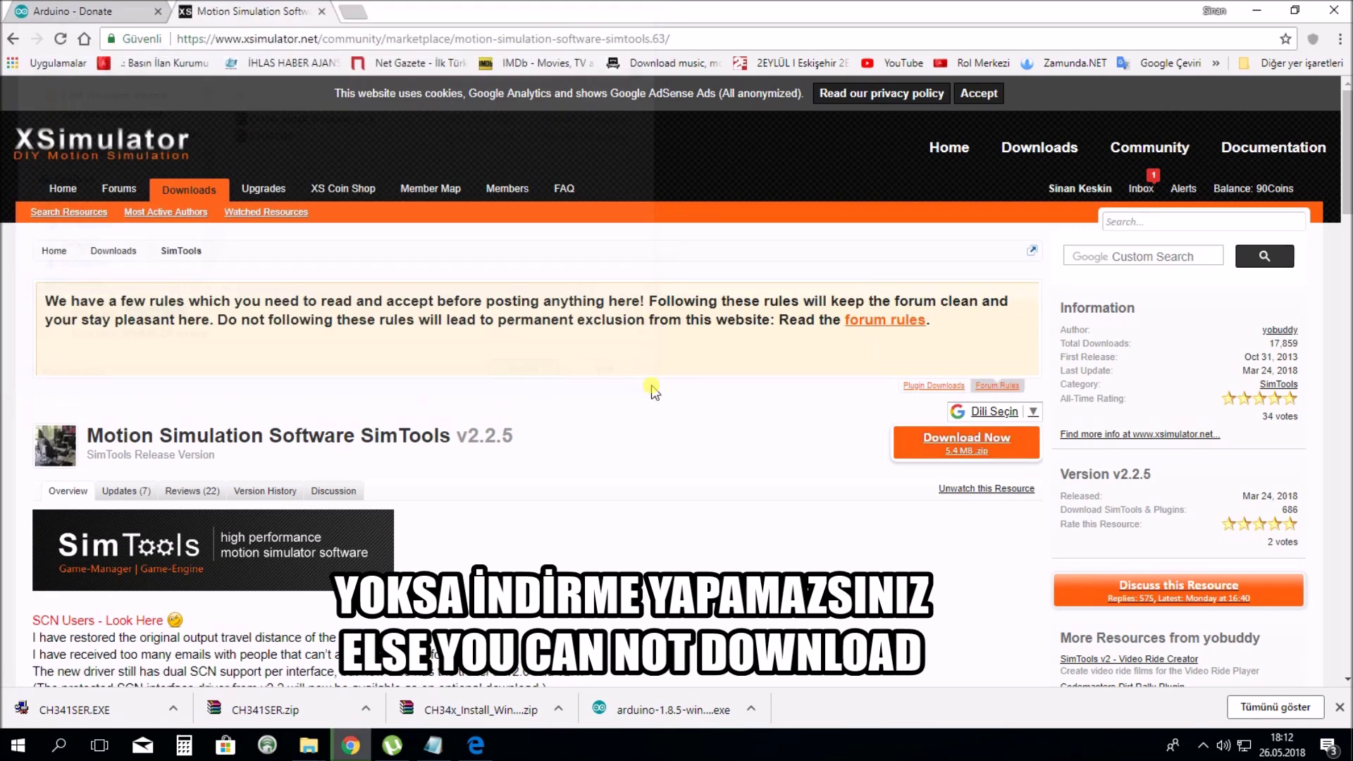
{"action": "left_click", "coordinate": [1257, 11]}
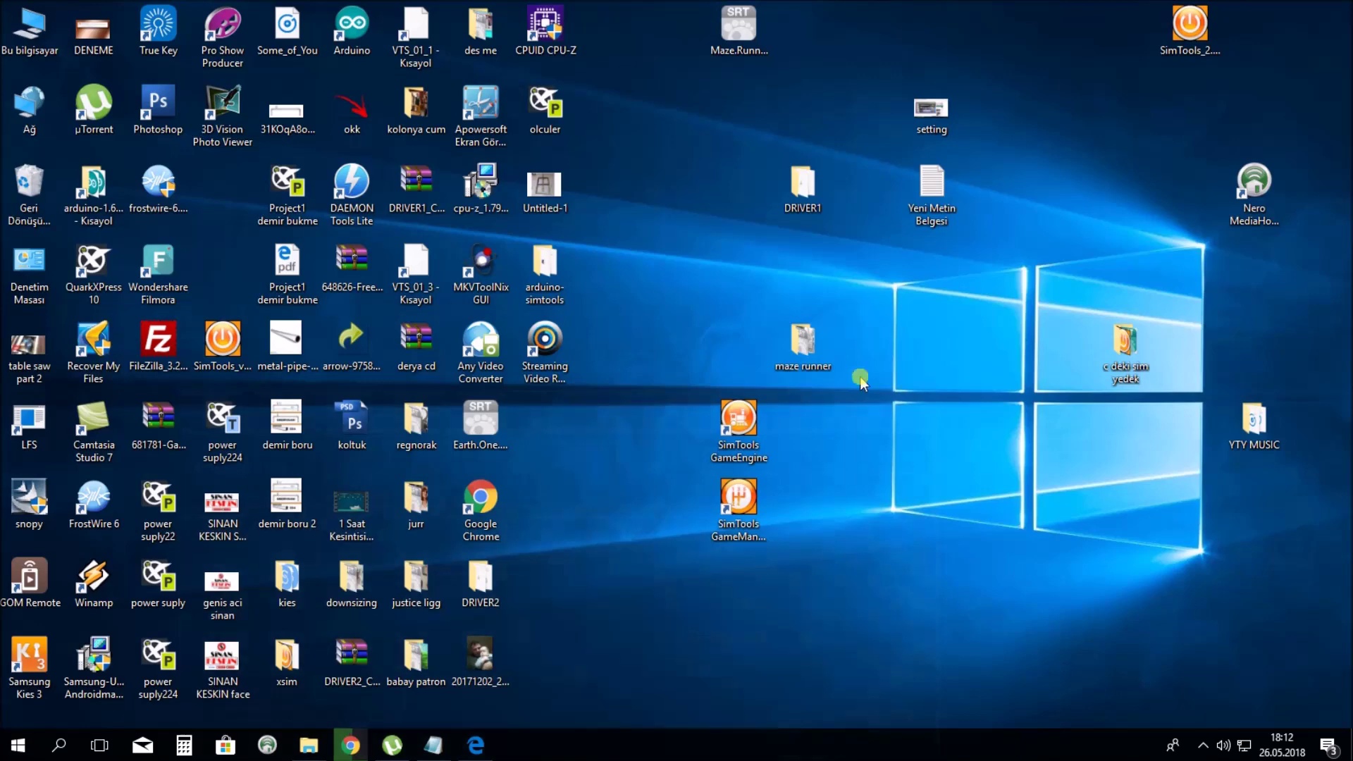
Open the SimTools_2.2.5 archive in the arduino- simtools desktop folder and extract SimTools_2.2.5.exe into that folder
{"action": "double_click", "coordinate": [546, 272]}
{"action": "left_click", "coordinate": [538, 320]}
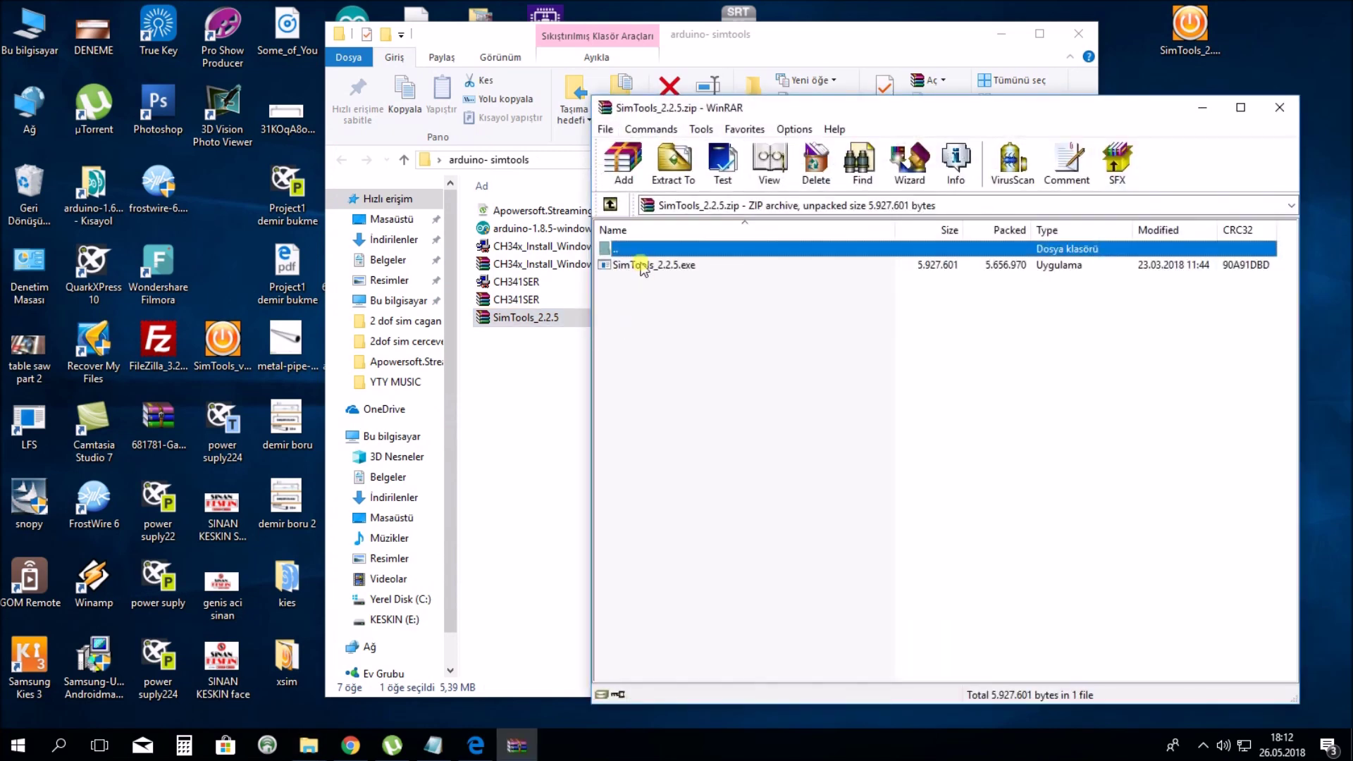
{"action": "double_click", "coordinate": [642, 265]}
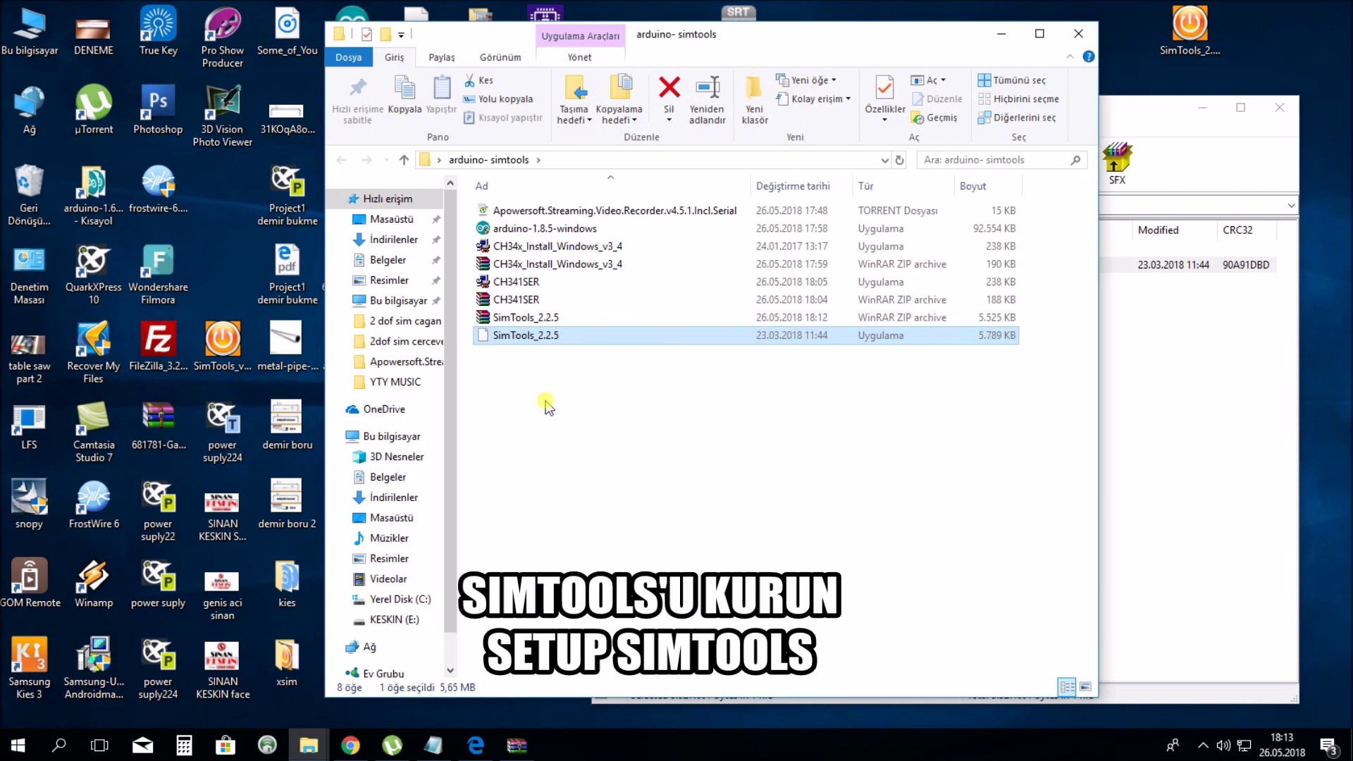
Install SimTools 2.2.5, letting setup automatically close the running SimTools applications, and close the folder and archive windows
{"action": "double_click", "coordinate": [553, 336]}
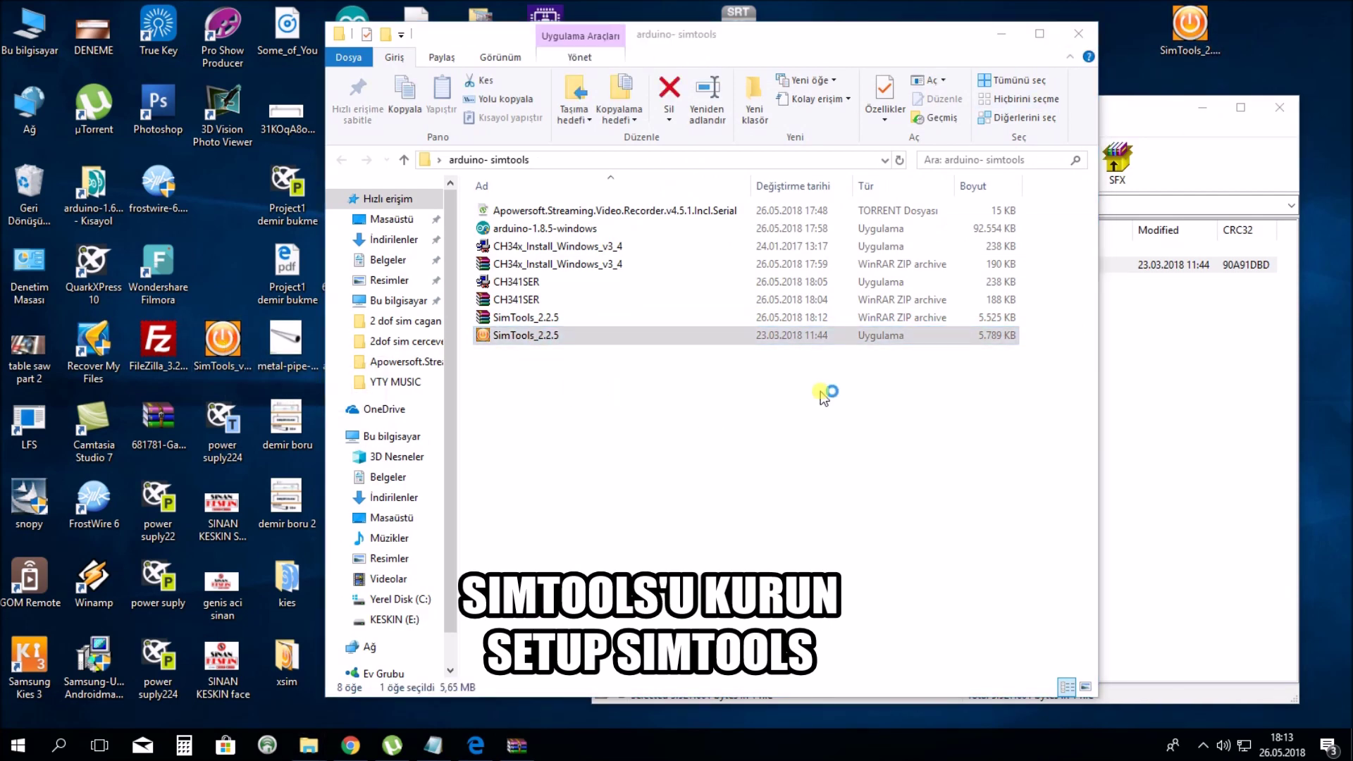
{"action": "scroll", "coordinate": [843, 380], "scroll_direction": "down", "scroll_amount": 10}
{"action": "left_click", "coordinate": [581, 455]}
{"action": "left_click", "coordinate": [773, 508]}
{"action": "left_click", "coordinate": [772, 506]}
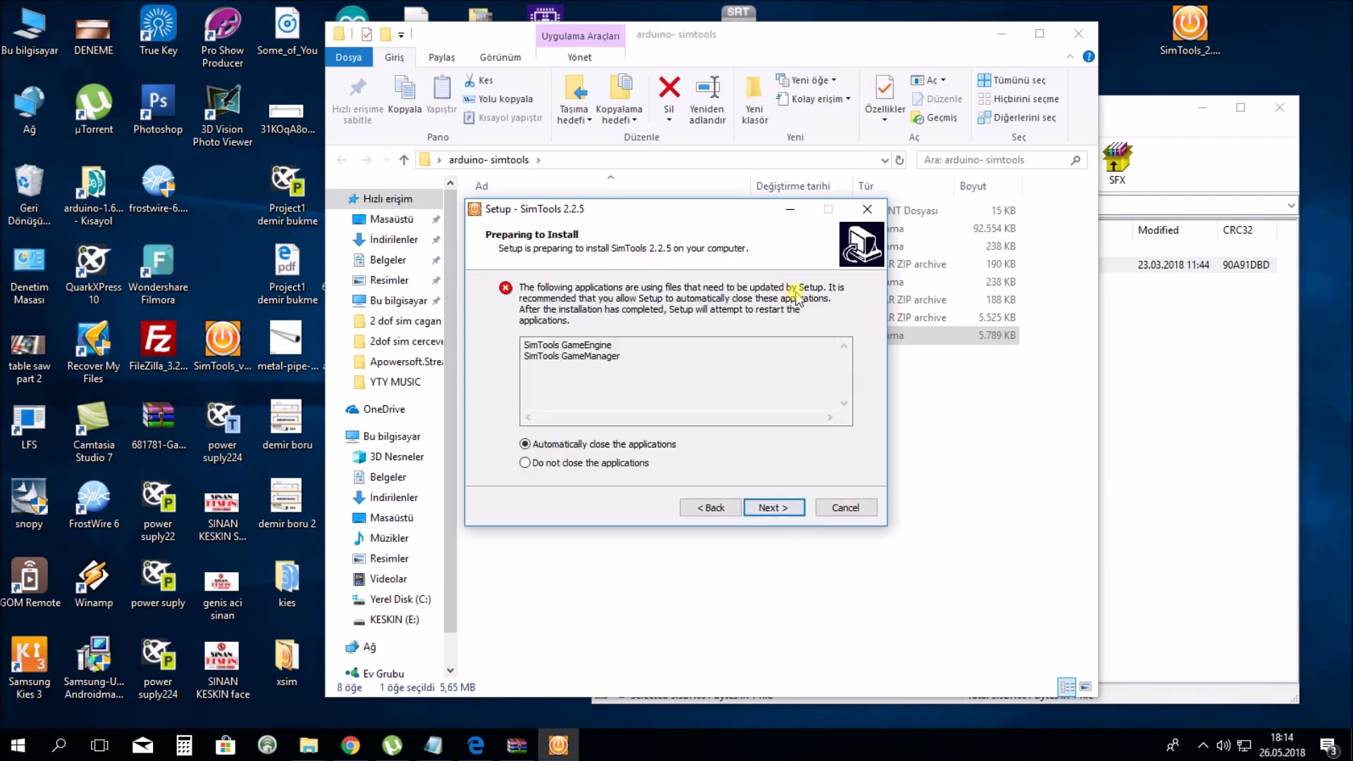
{"action": "left_click", "coordinate": [779, 508]}
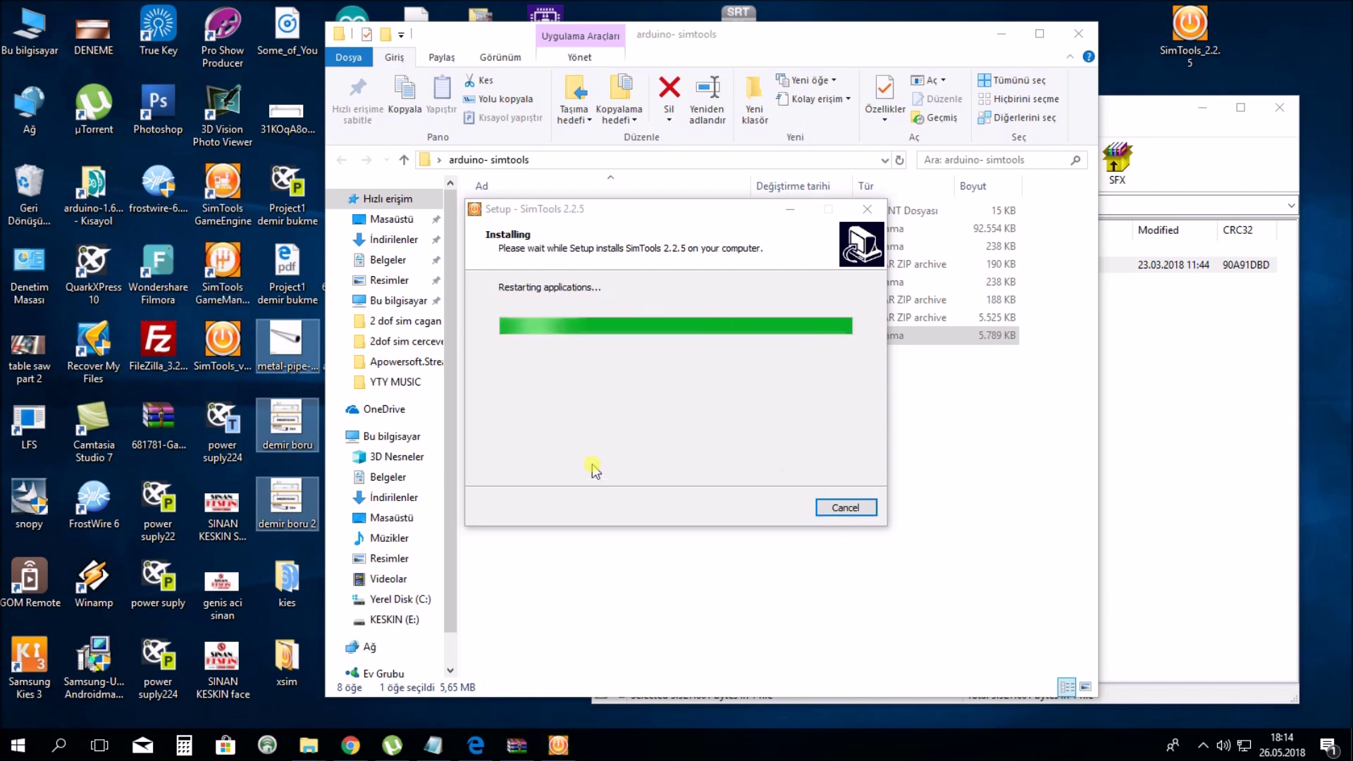
{"action": "left_click", "coordinate": [779, 507]}
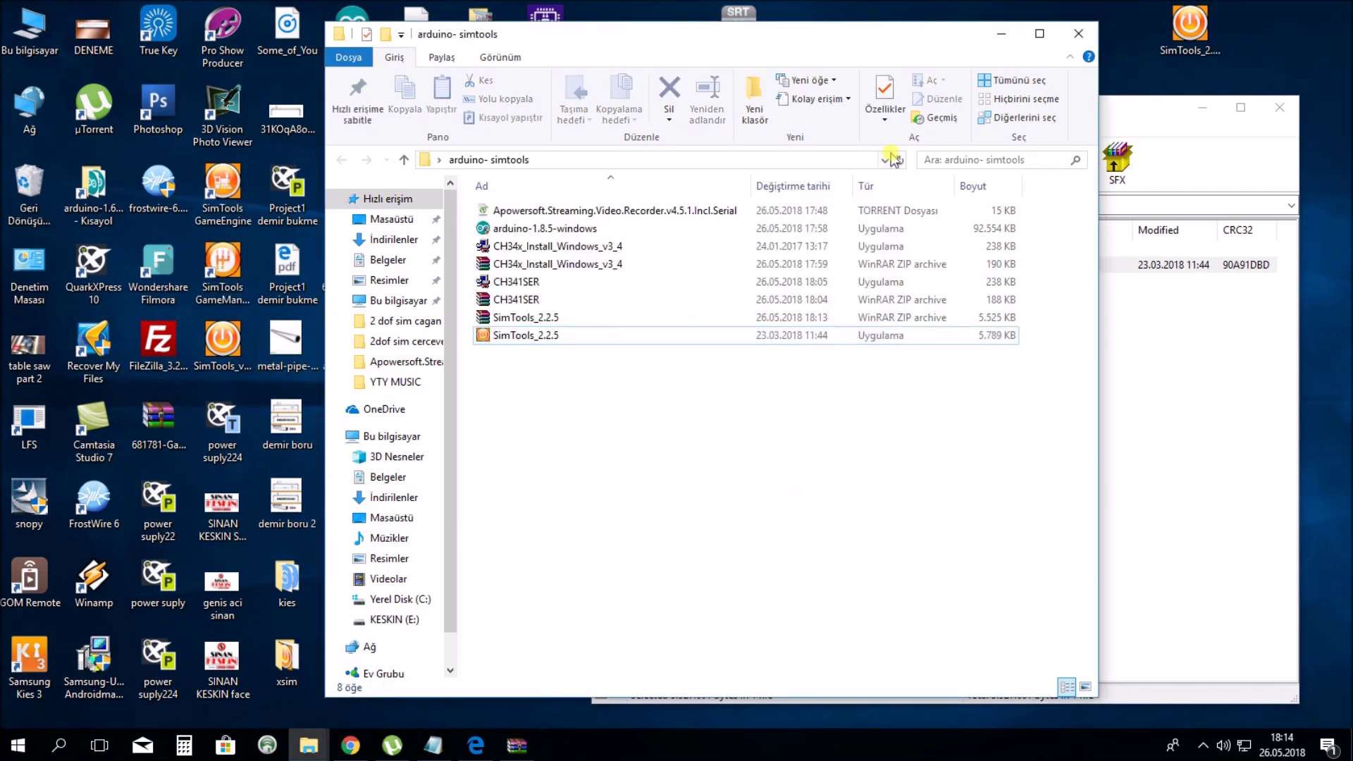
{"action": "left_click", "coordinate": [1078, 33]}
{"action": "left_click", "coordinate": [1279, 107]}
Locate the SimTools GameEngine and SimTools GameManager shortcuts on the desktop
{"action": "left_click_drag", "start_coordinate": [237, 204], "coordinate": [751, 443]}
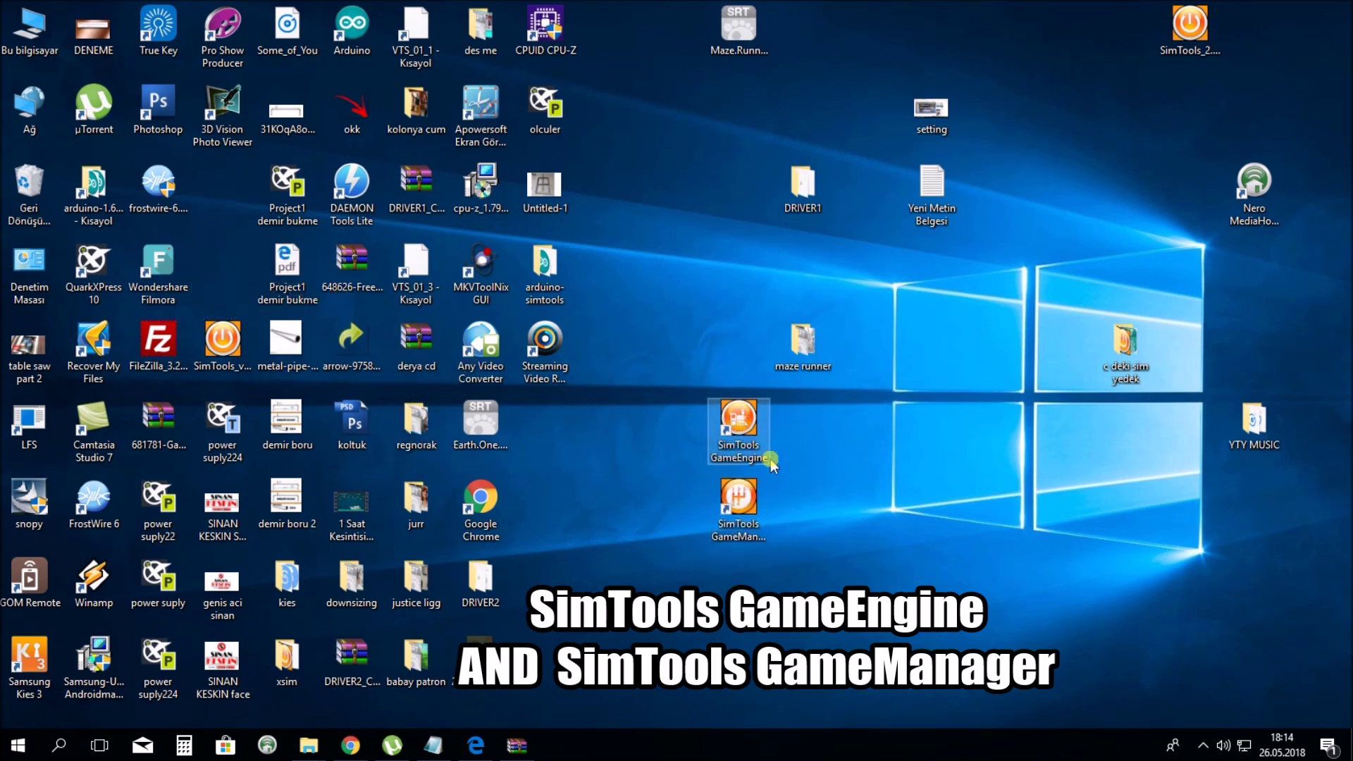
{"action": "left_click", "coordinate": [843, 528]}
{"action": "left_click_drag", "start_coordinate": [826, 555], "coordinate": [677, 403]}
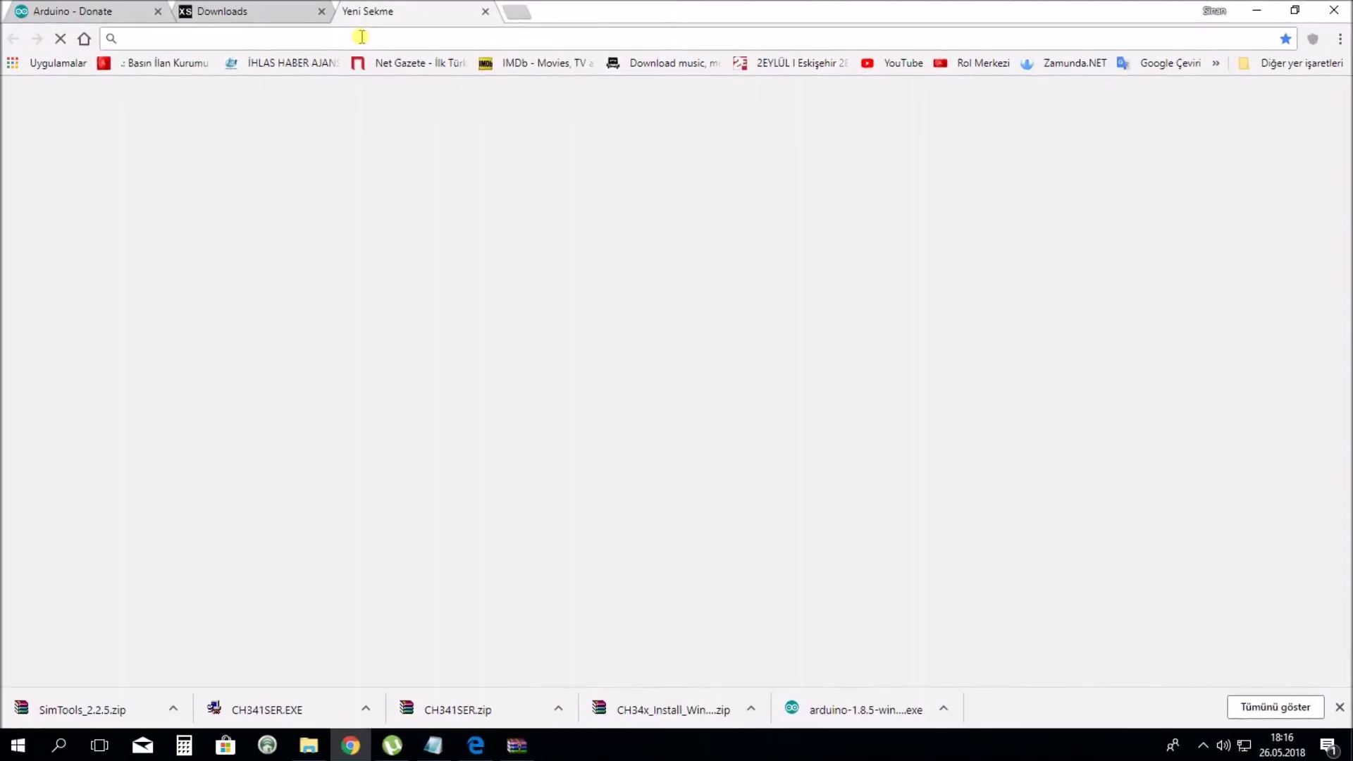
Search the web for "smc3 simtools" and open the XSimulator tutorial on the SMC3 Arduino 3DOF Motor Driver and Windows Utilities
{"action": "type", "text": "smc3"}
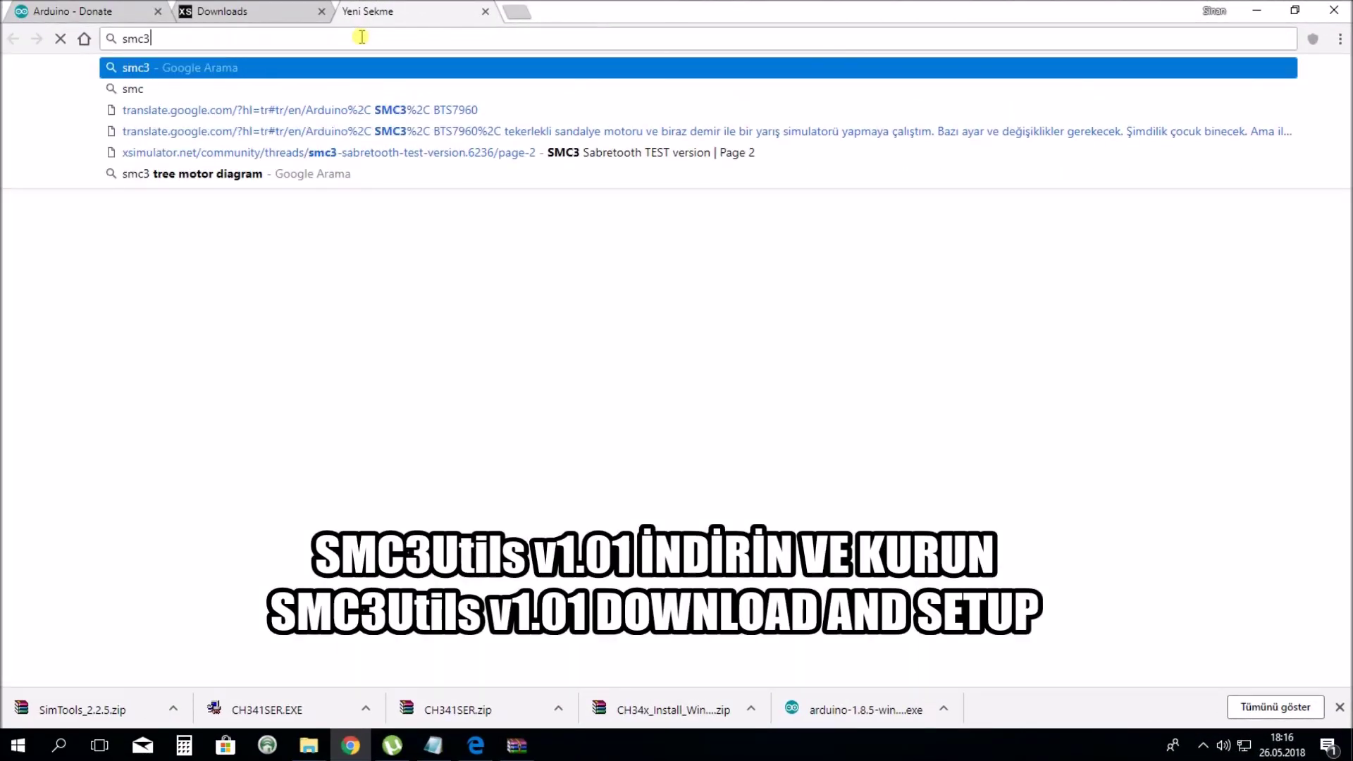
{"action": "type", "text": " simto"}
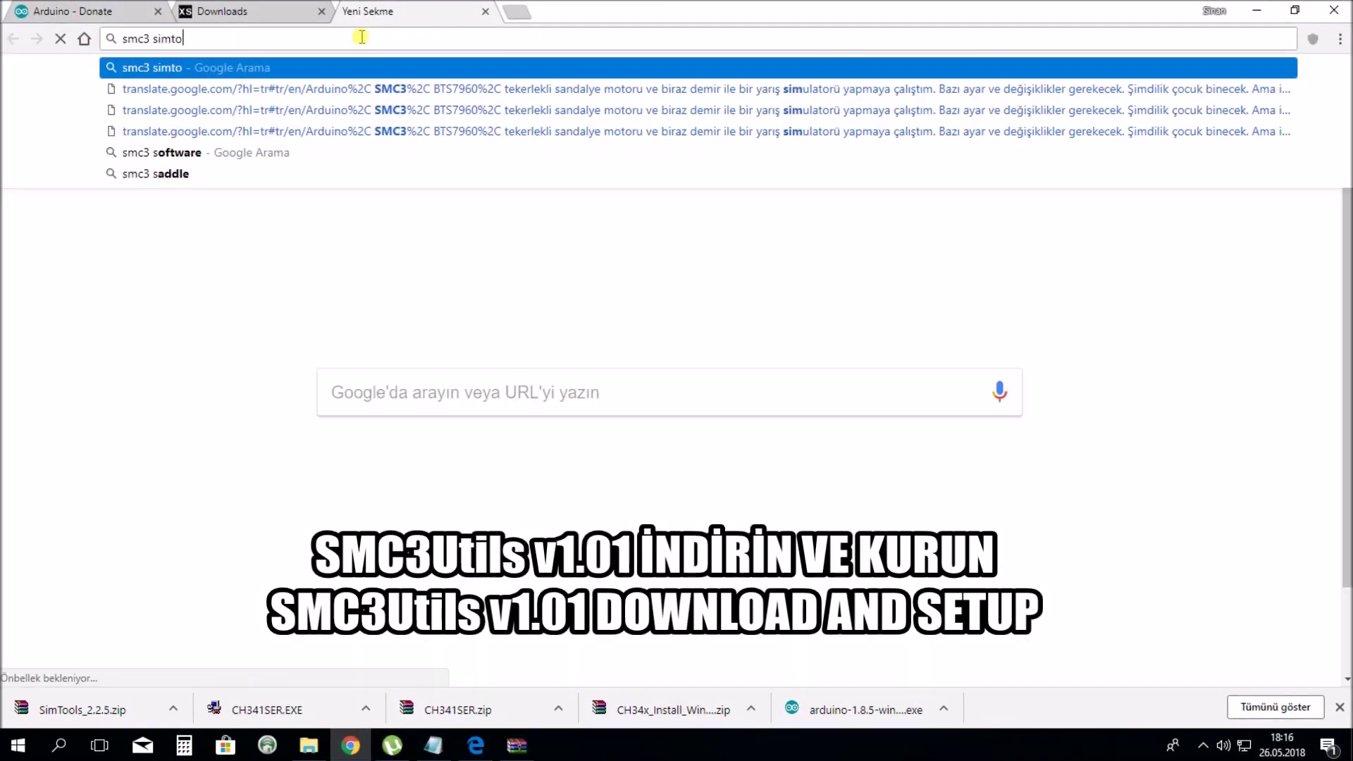
{"action": "type", "text": "ols"}
{"action": "key", "text": "Return"}
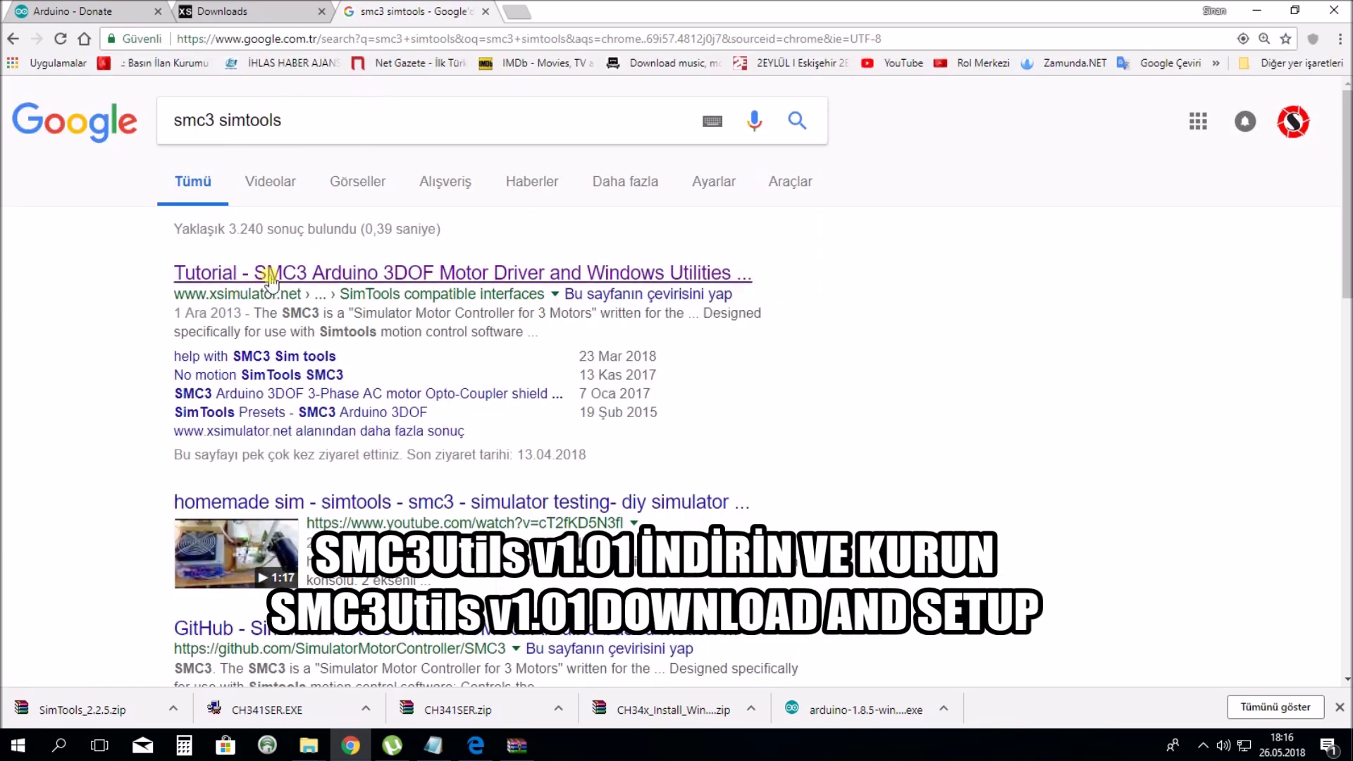
{"action": "left_click", "coordinate": [275, 277]}
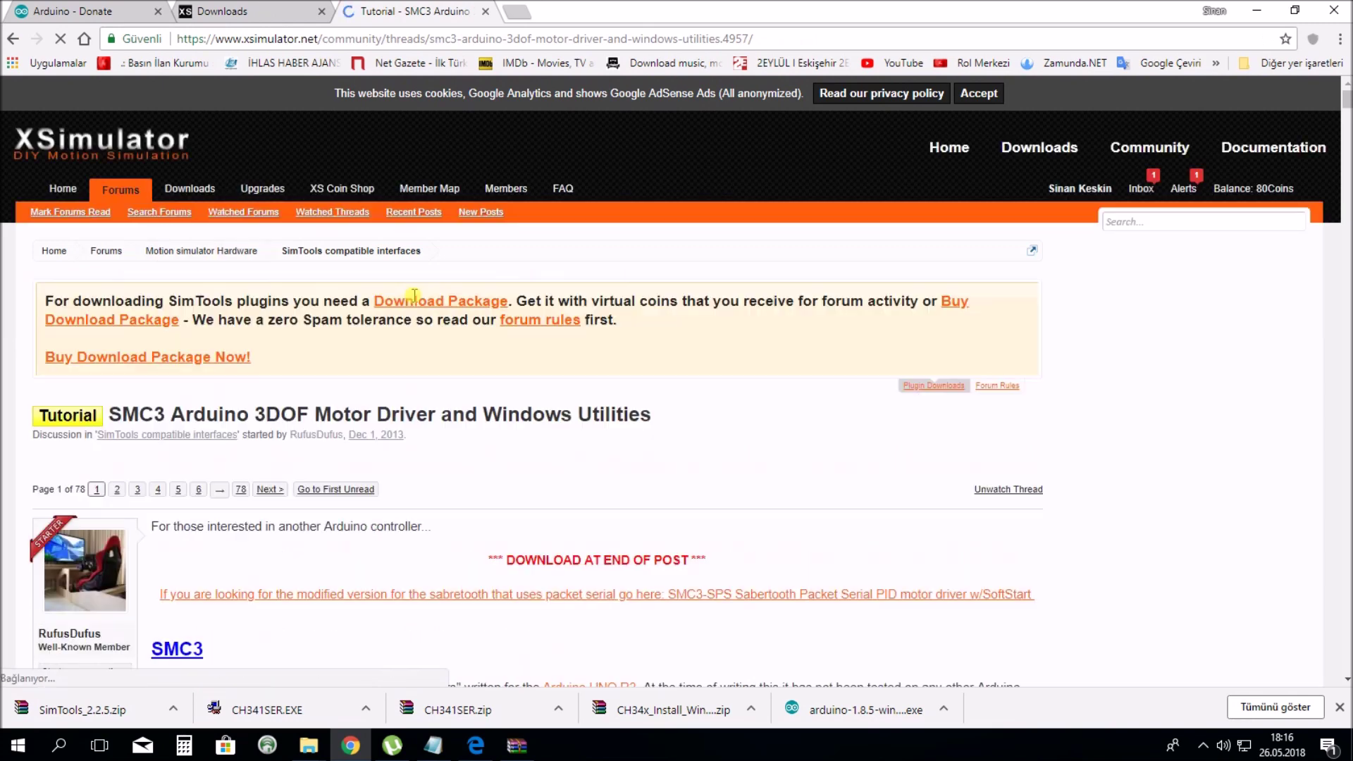
Find the SMC3Utils attachments in the tutorial thread and download SMC3Utils v1.01.zip into the arduino- simtools folder
{"action": "scroll", "coordinate": [584, 414], "scroll_direction": "down", "scroll_amount": 4}
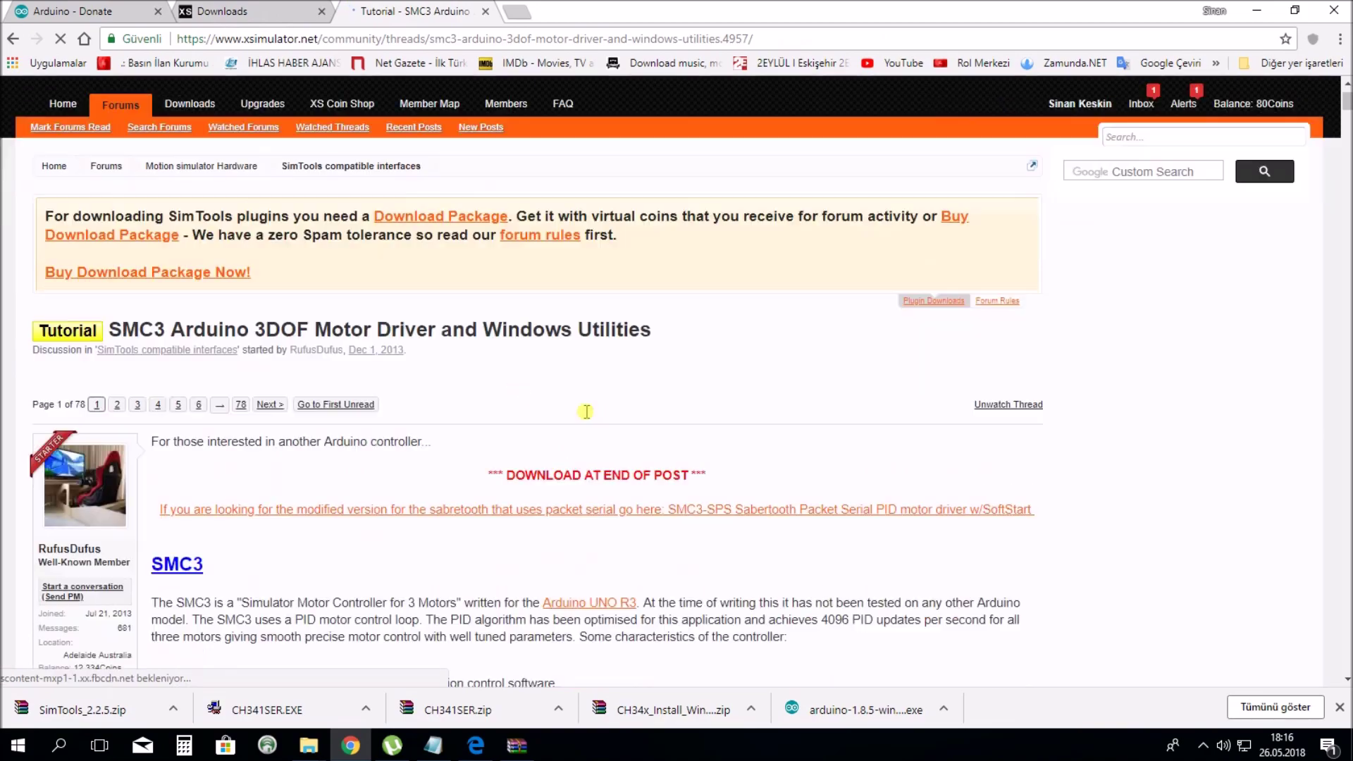
{"action": "scroll", "coordinate": [229, 299], "scroll_direction": "down", "scroll_amount": 10}
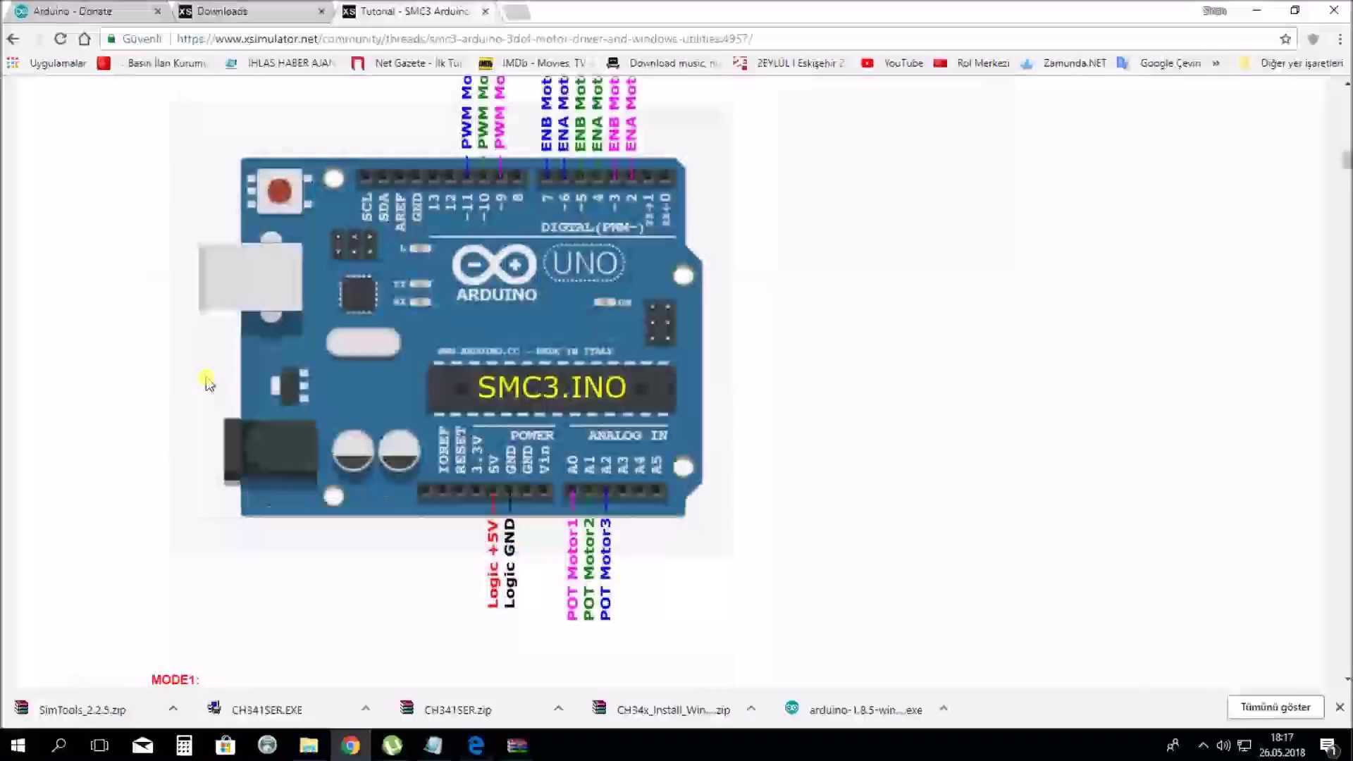
{"action": "scroll", "coordinate": [205, 377], "scroll_direction": "down", "scroll_amount": 15}
{"action": "scroll", "coordinate": [280, 343], "scroll_direction": "down", "scroll_amount": 20}
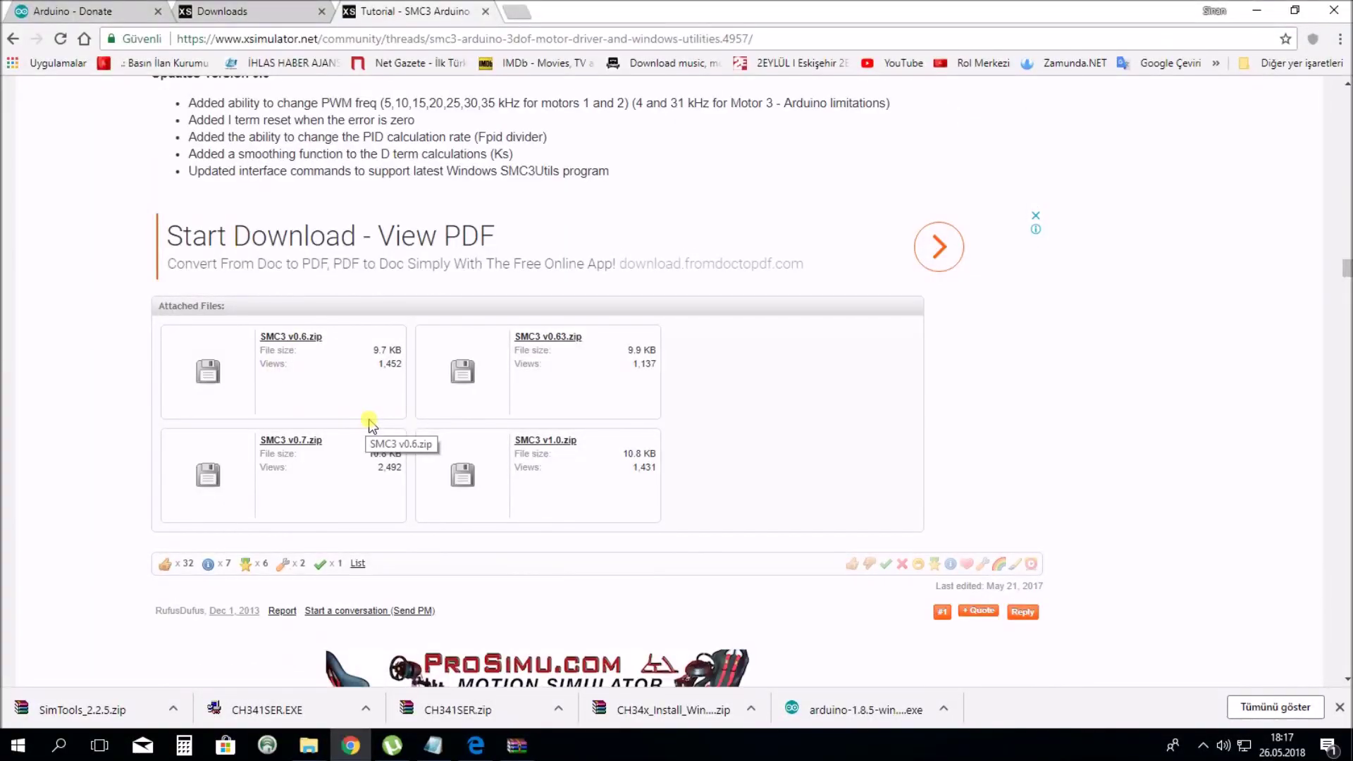
{"action": "scroll", "coordinate": [728, 451], "scroll_direction": "down", "scroll_amount": 15}
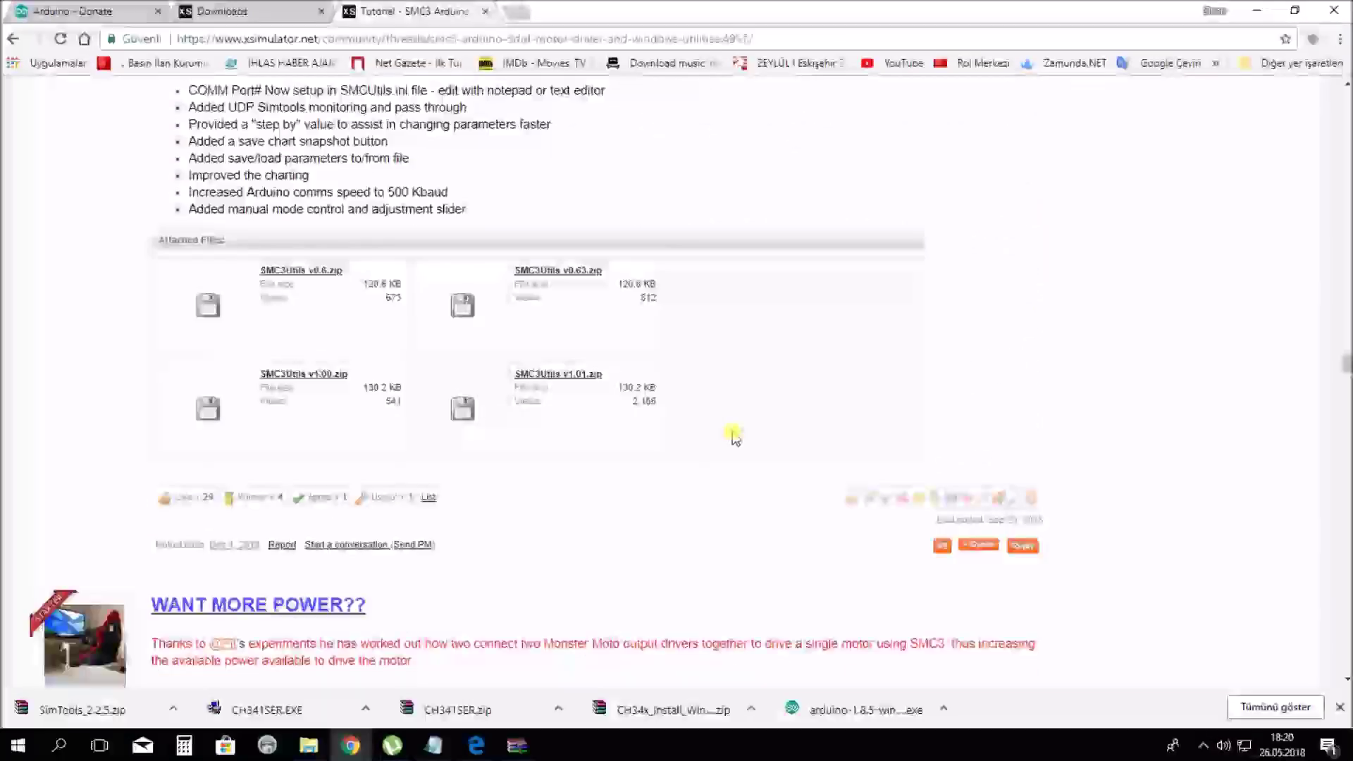
{"action": "left_click", "coordinate": [568, 376]}
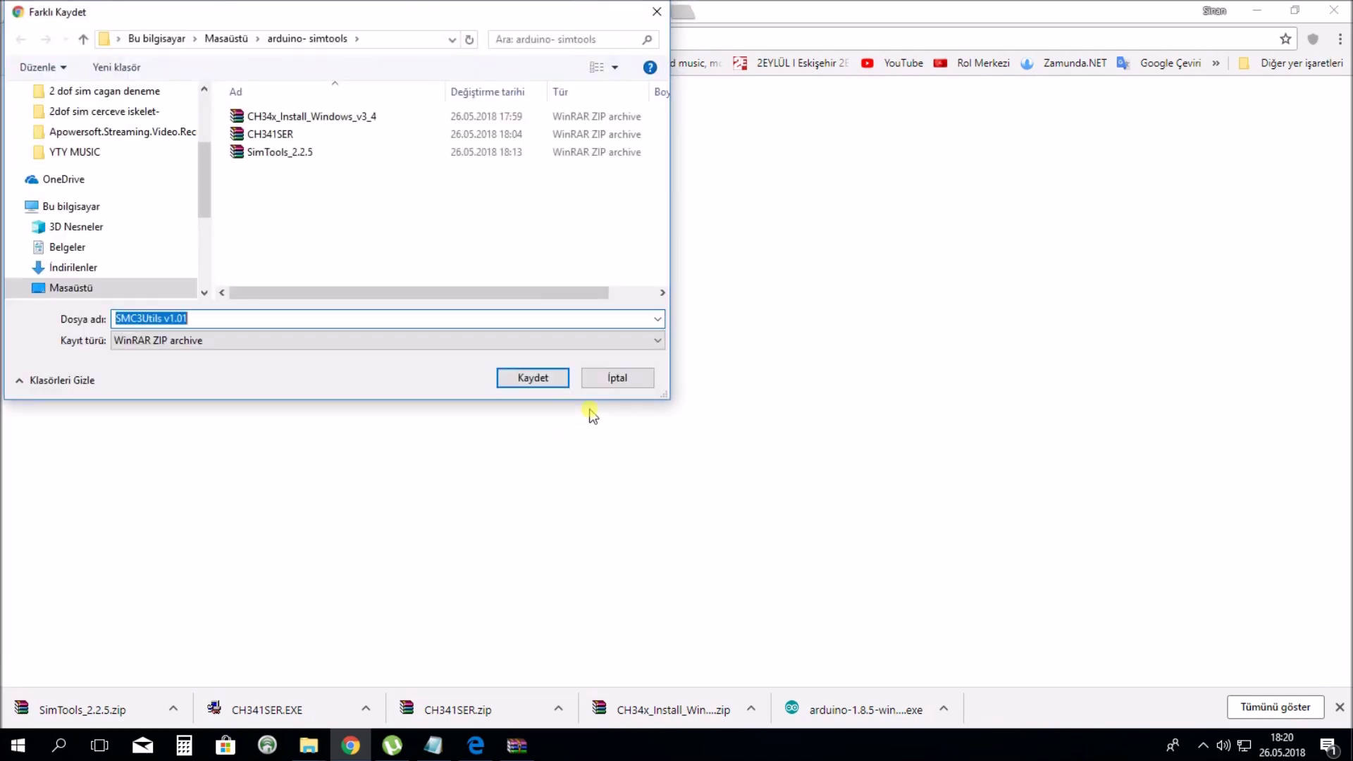
{"action": "left_click", "coordinate": [534, 378]}
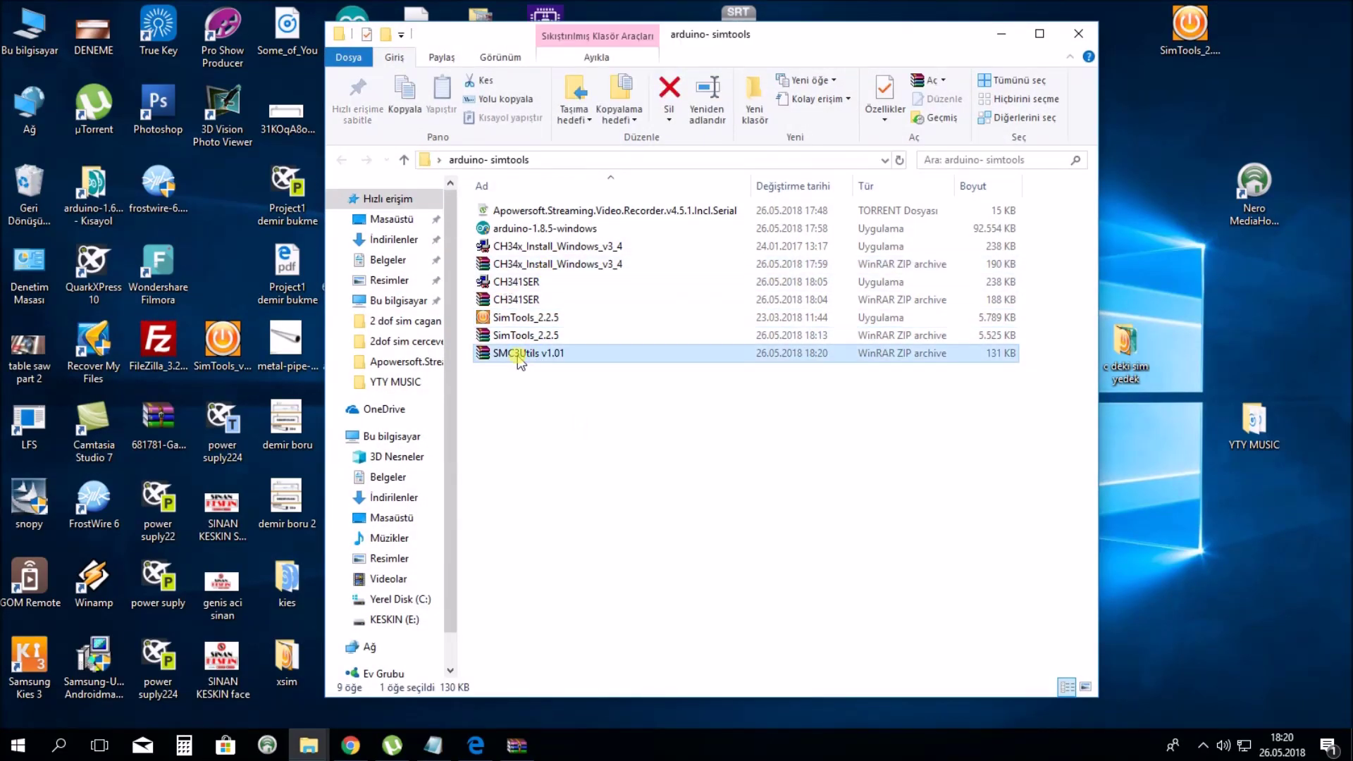
Extract both SMC3Utils v1.01.exe and SMC3Utils.ini from the SMC3Utils v1.01 archive into the arduino- simtools folder
{"action": "left_click", "coordinate": [151, 251]}
{"action": "key", "text": "ctrl+a"}
{"action": "left_click_drag", "start_coordinate": [150, 251], "coordinate": [878, 462]}
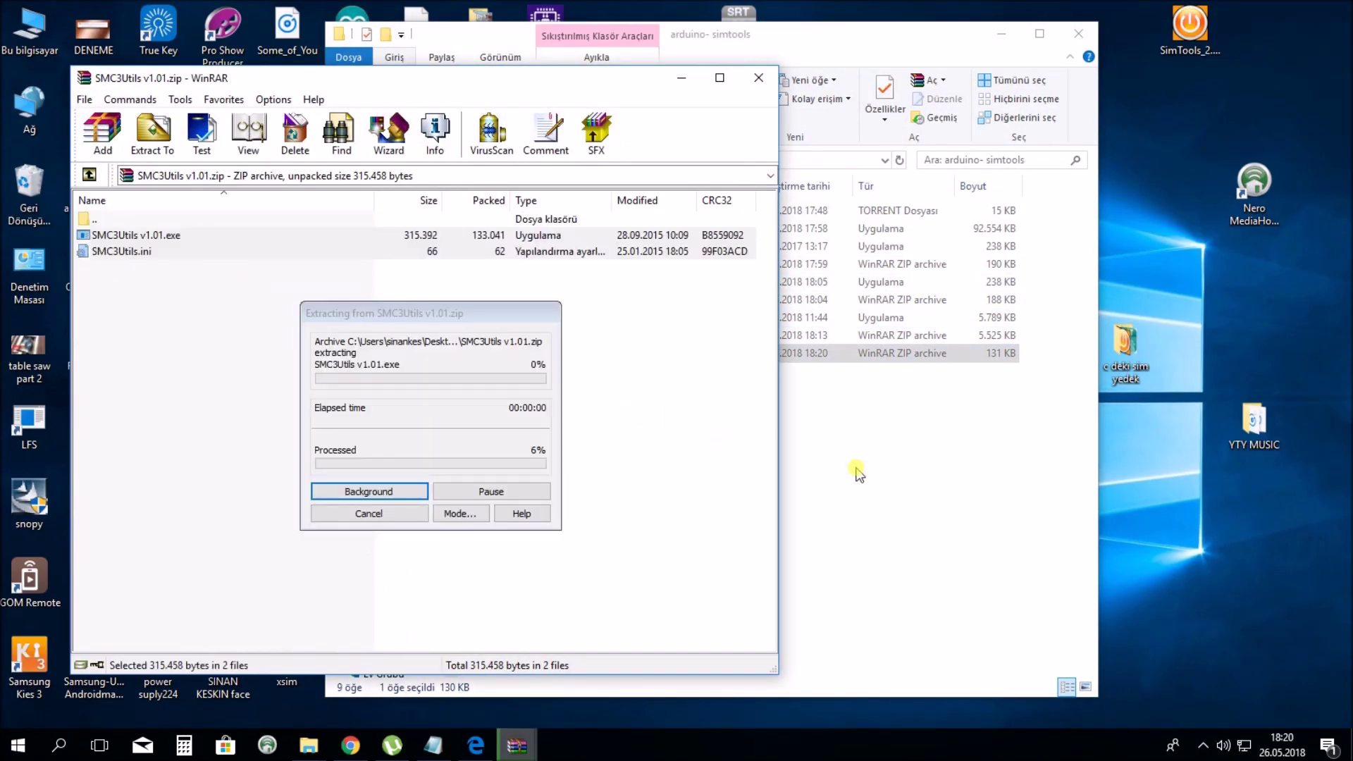
{"action": "left_click", "coordinate": [870, 454]}
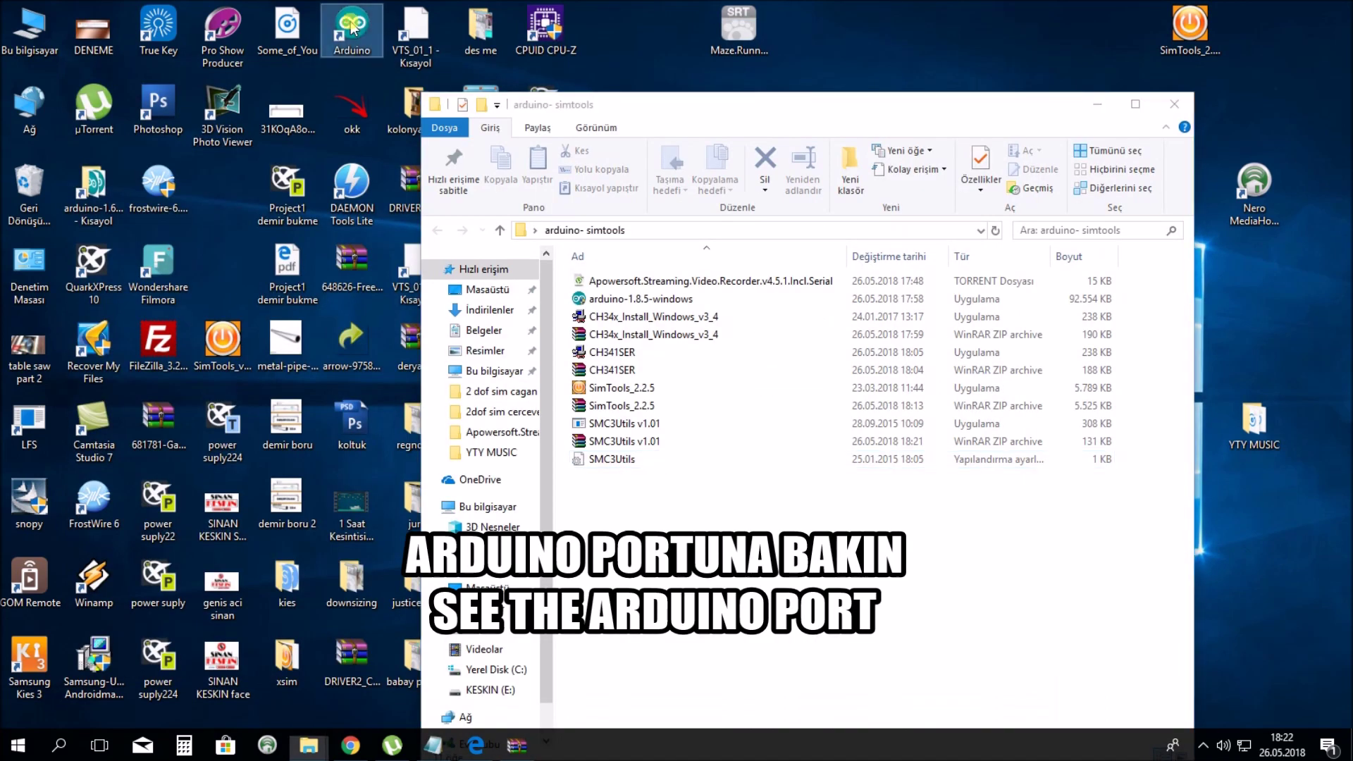
Launch the Arduino IDE from the desktop and check which COM port the board uses
{"action": "double_click", "coordinate": [352, 32]}
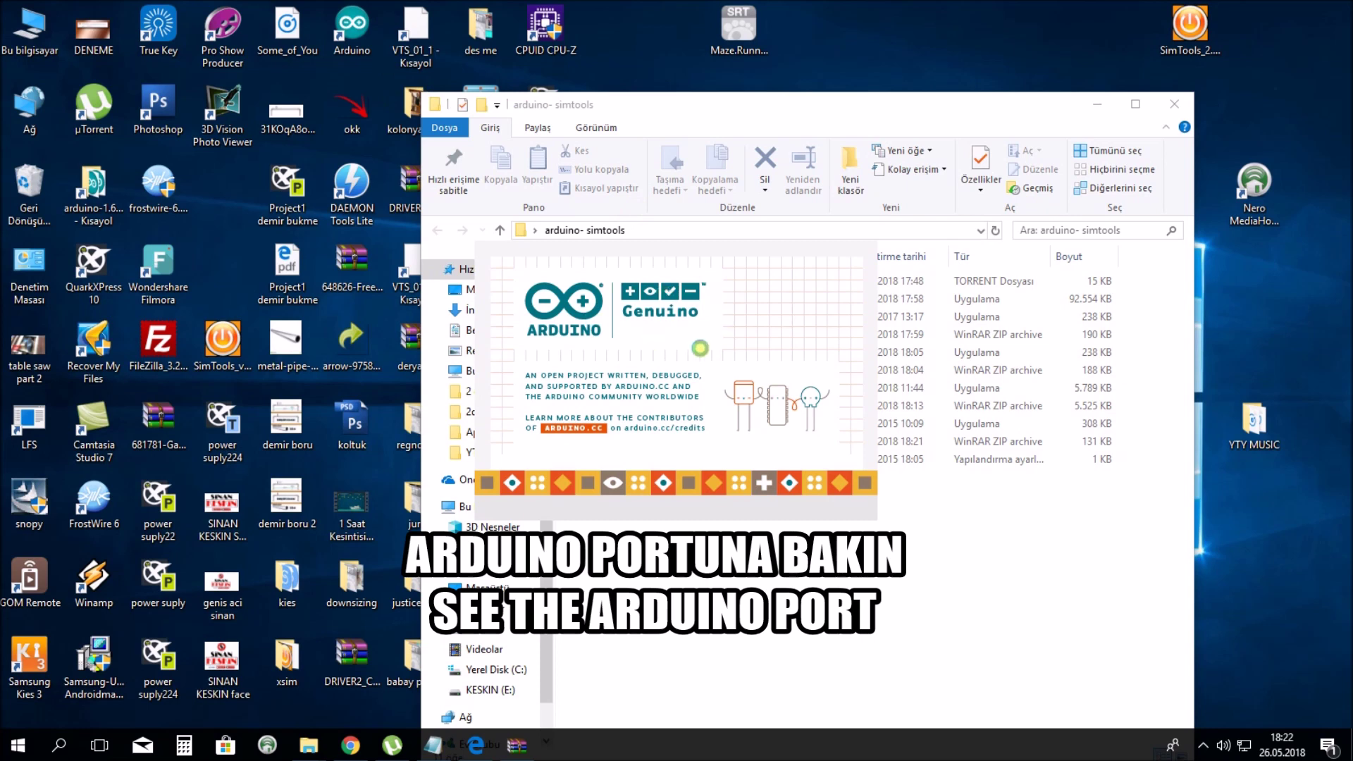
{"action": "left_click", "coordinate": [168, 26]}
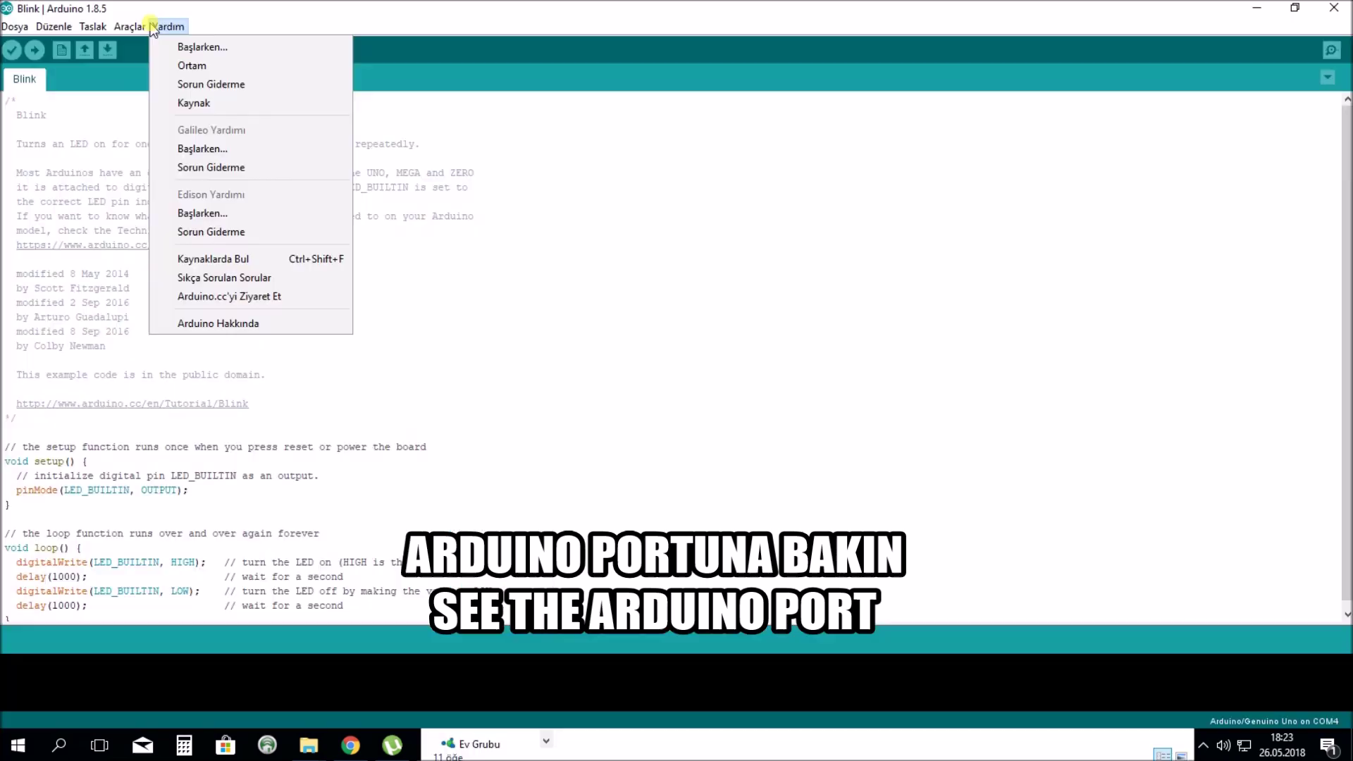
{"action": "mouse_move", "coordinate": [130, 33]}
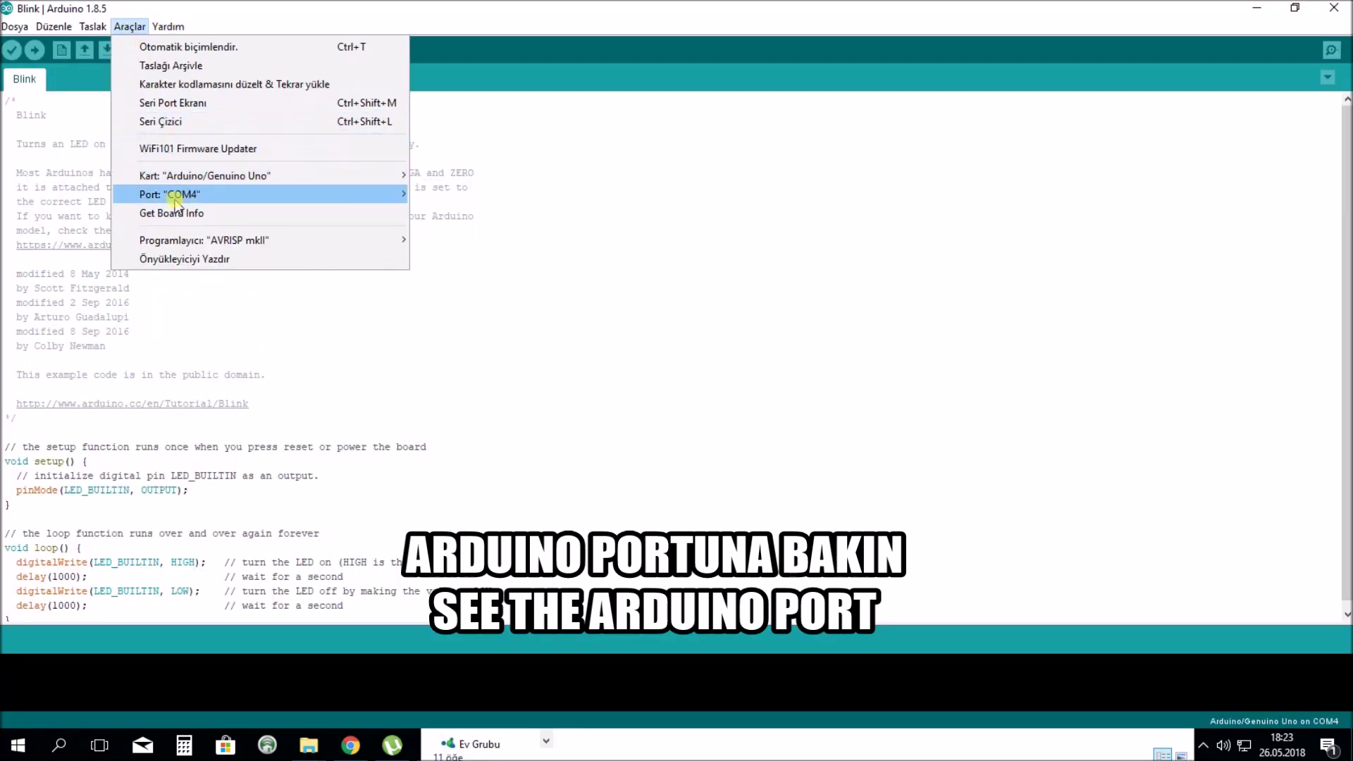
{"action": "mouse_move", "coordinate": [161, 200]}
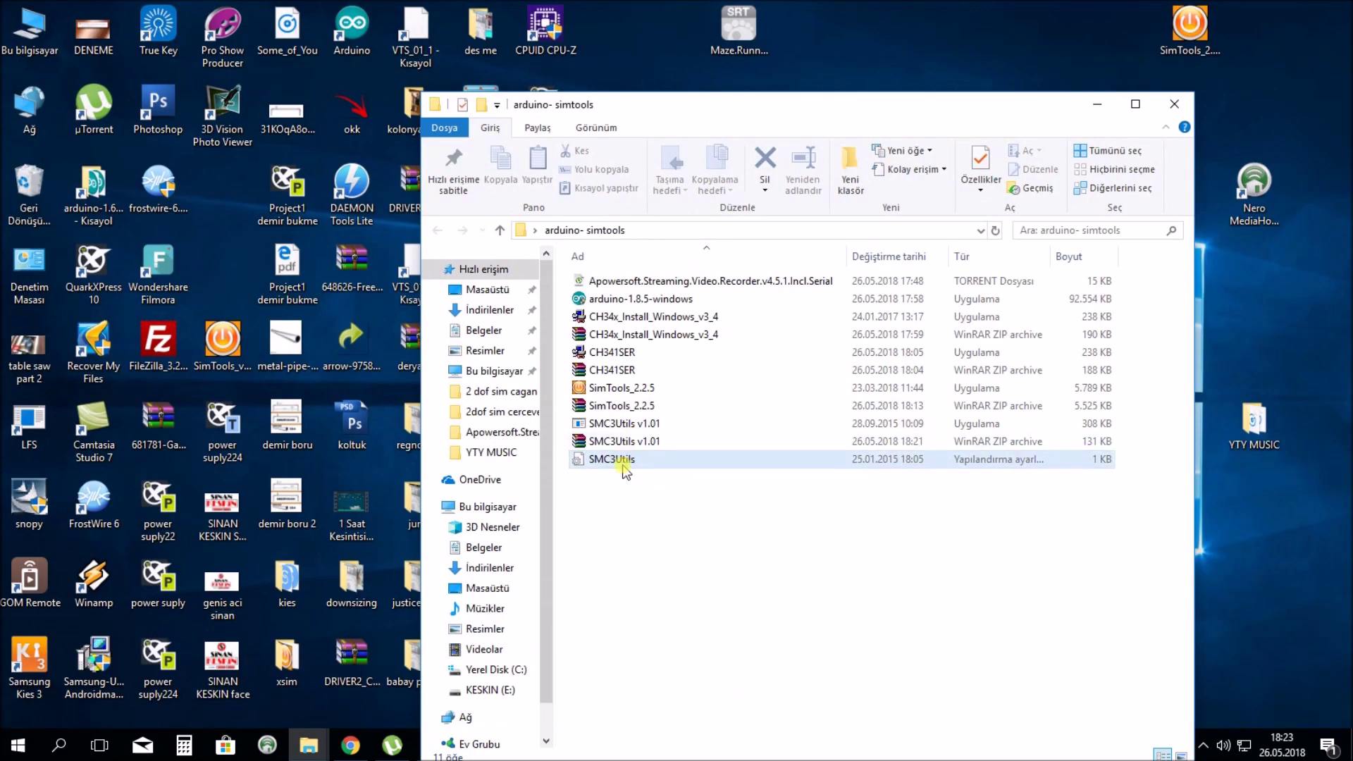
Save SMC3Utils.ini with COMM_PORT=4 to match the Arduino port, close it, and launch the SMC3Utils v1.01 application
{"action": "double_click", "coordinate": [632, 463]}
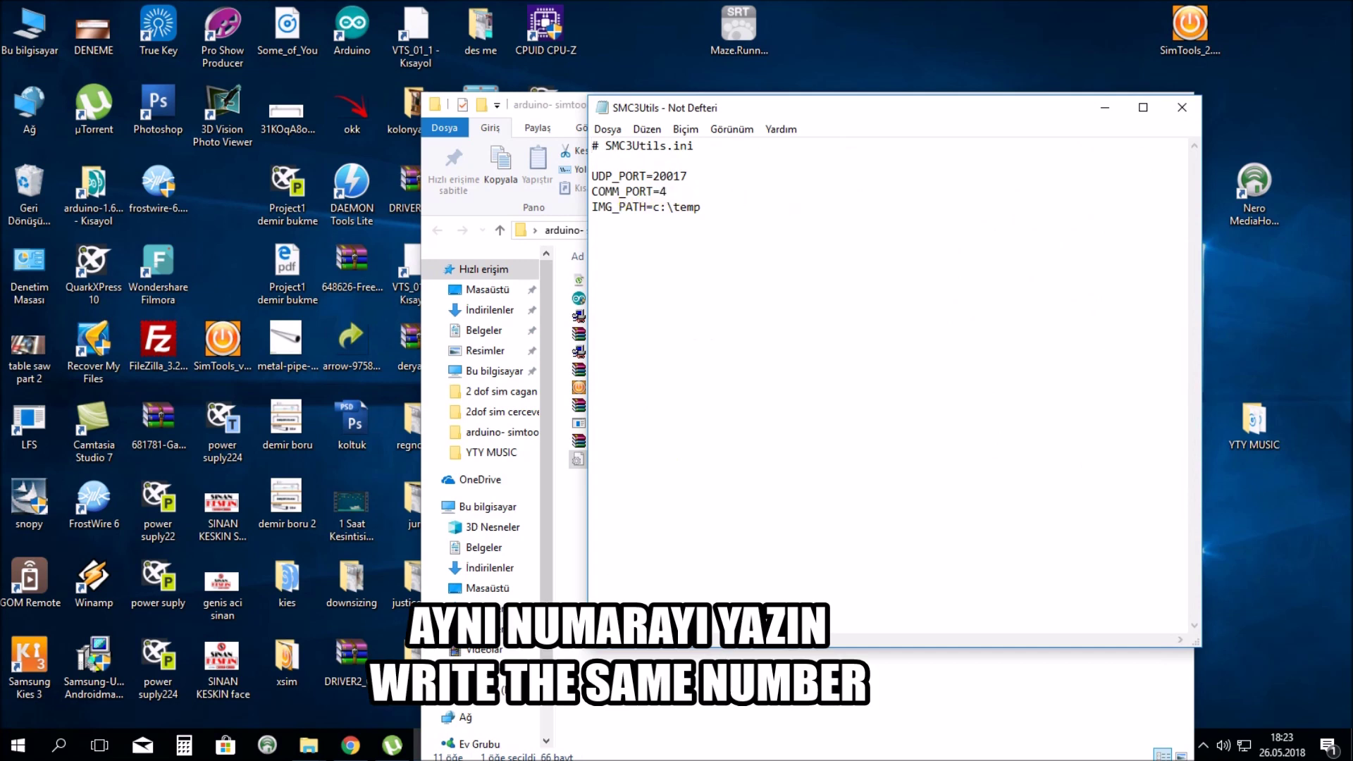
{"action": "left_click", "coordinate": [610, 129]}
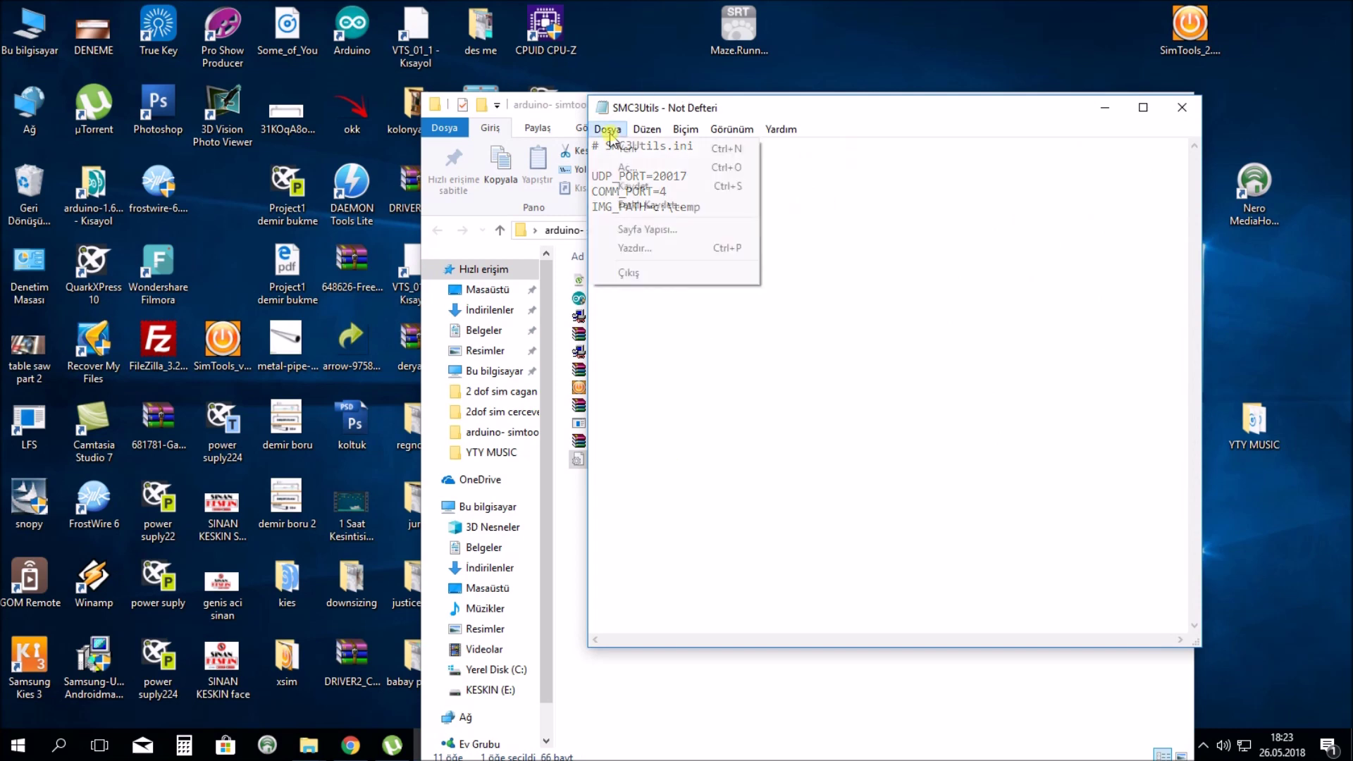
{"action": "left_click", "coordinate": [633, 186]}
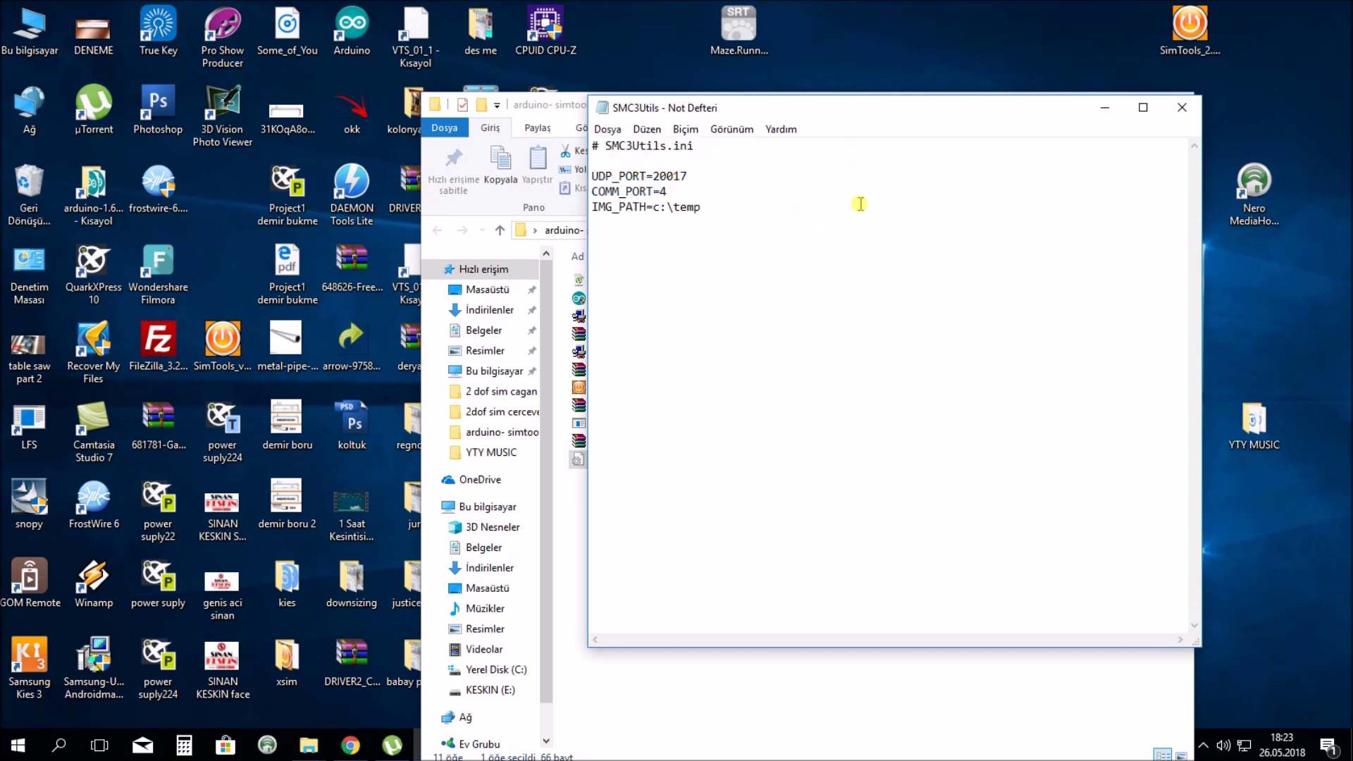
{"action": "left_click", "coordinate": [1182, 107]}
{"action": "double_click", "coordinate": [712, 423]}
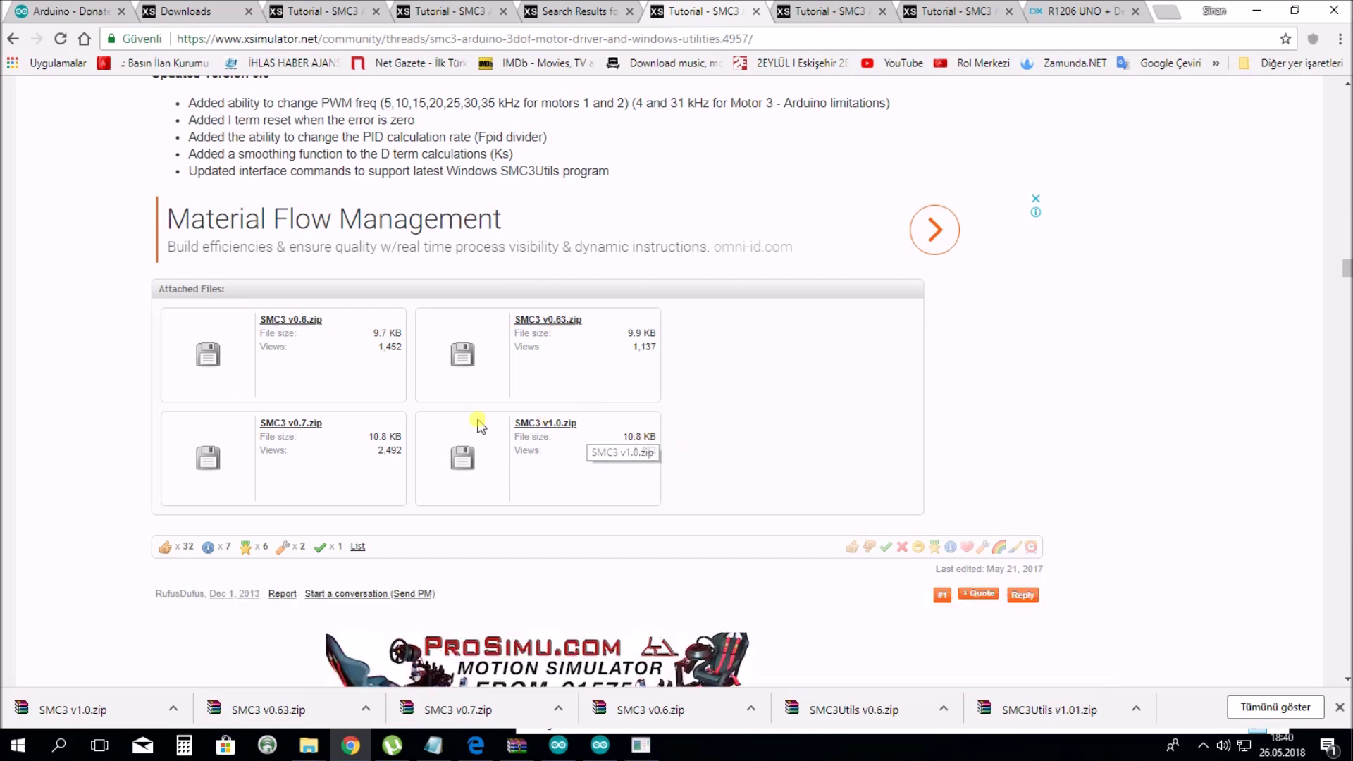
Download SMC3 v1.0.zip from the tutorial thread as SMC3 v1.0 (1) and extract SMC3.ino into the arduino- simtools folder
{"action": "left_click", "coordinate": [559, 426]}
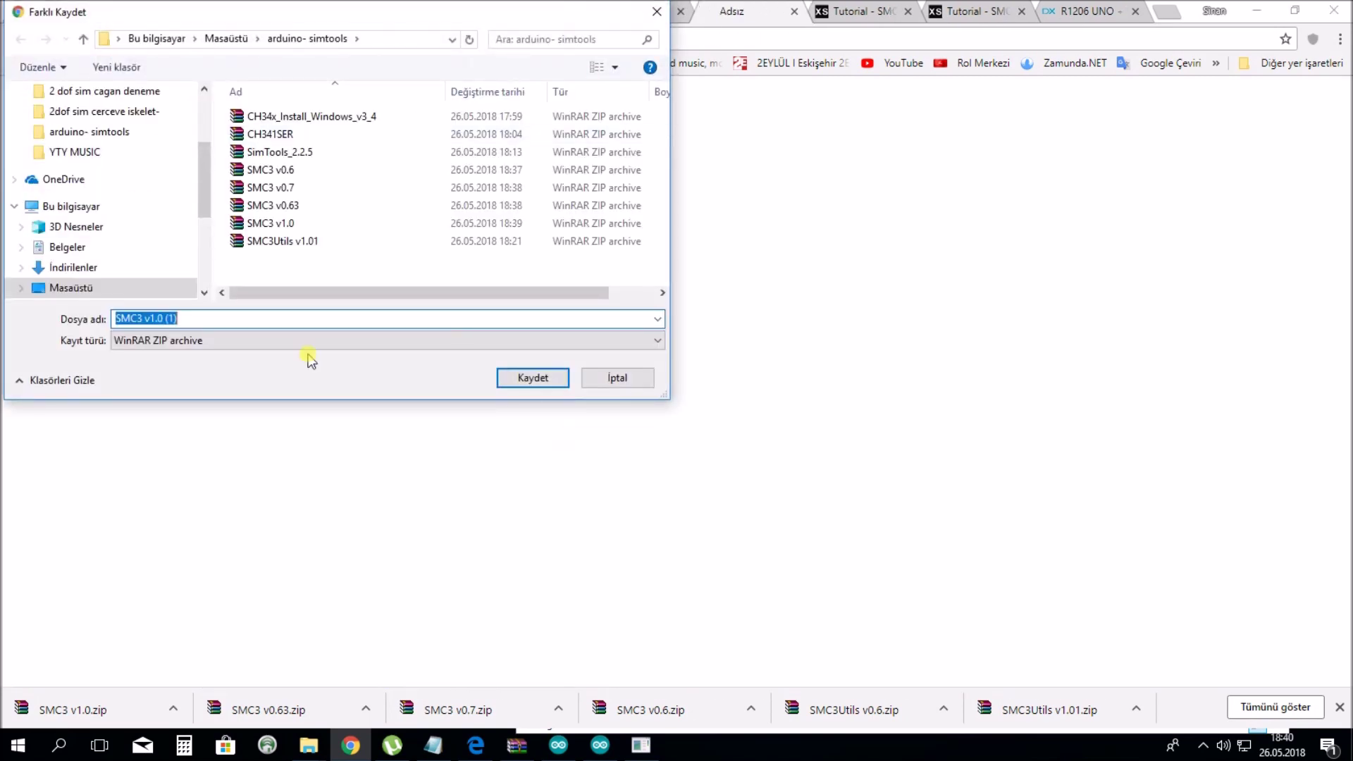
{"action": "left_click", "coordinate": [543, 375]}
{"action": "left_click", "coordinate": [745, 747]}
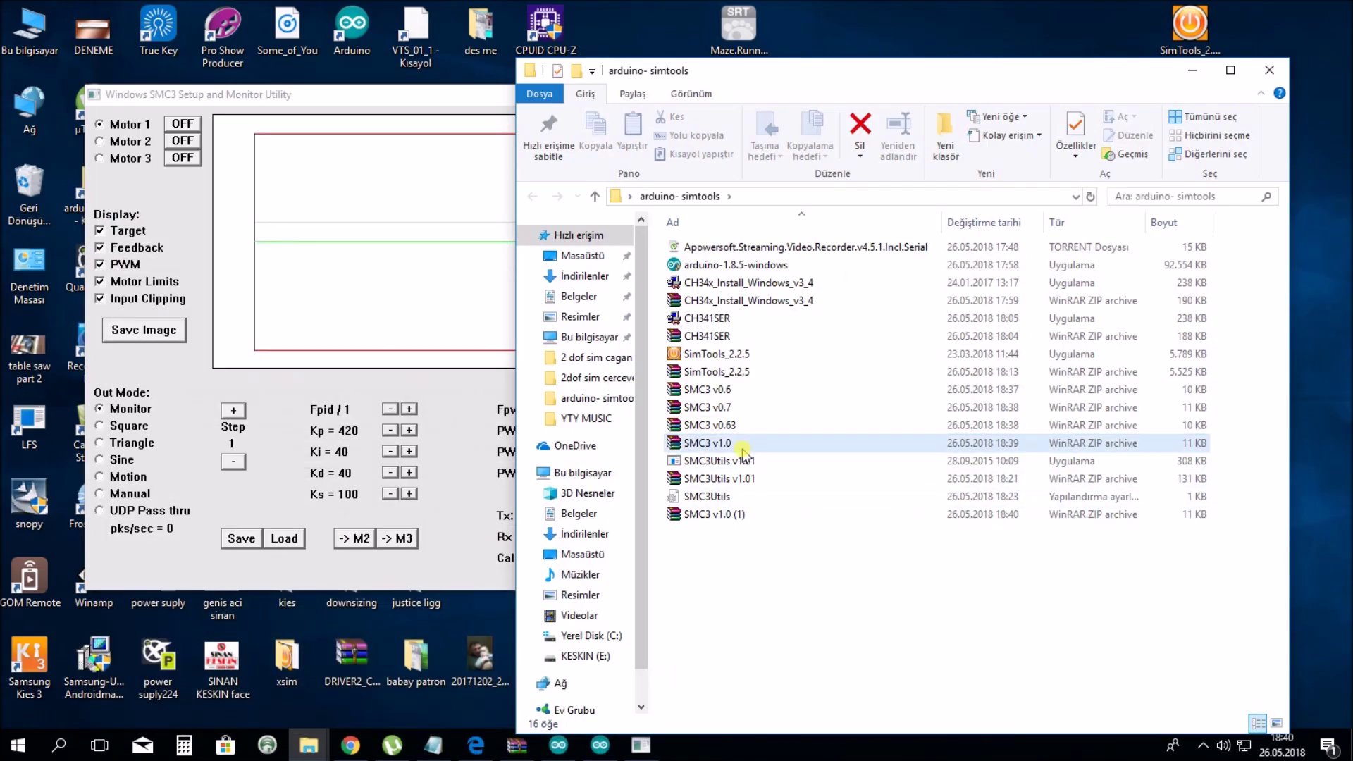
{"action": "double_click", "coordinate": [770, 444]}
{"action": "left_click_drag", "start_coordinate": [83, 214], "coordinate": [795, 461]}
Create a folder named smc inside arduino- simtools and move the SMC3 Arduino file into it
{"action": "right_click", "coordinate": [933, 599]}
{"action": "mouse_move", "coordinate": [944, 543]}
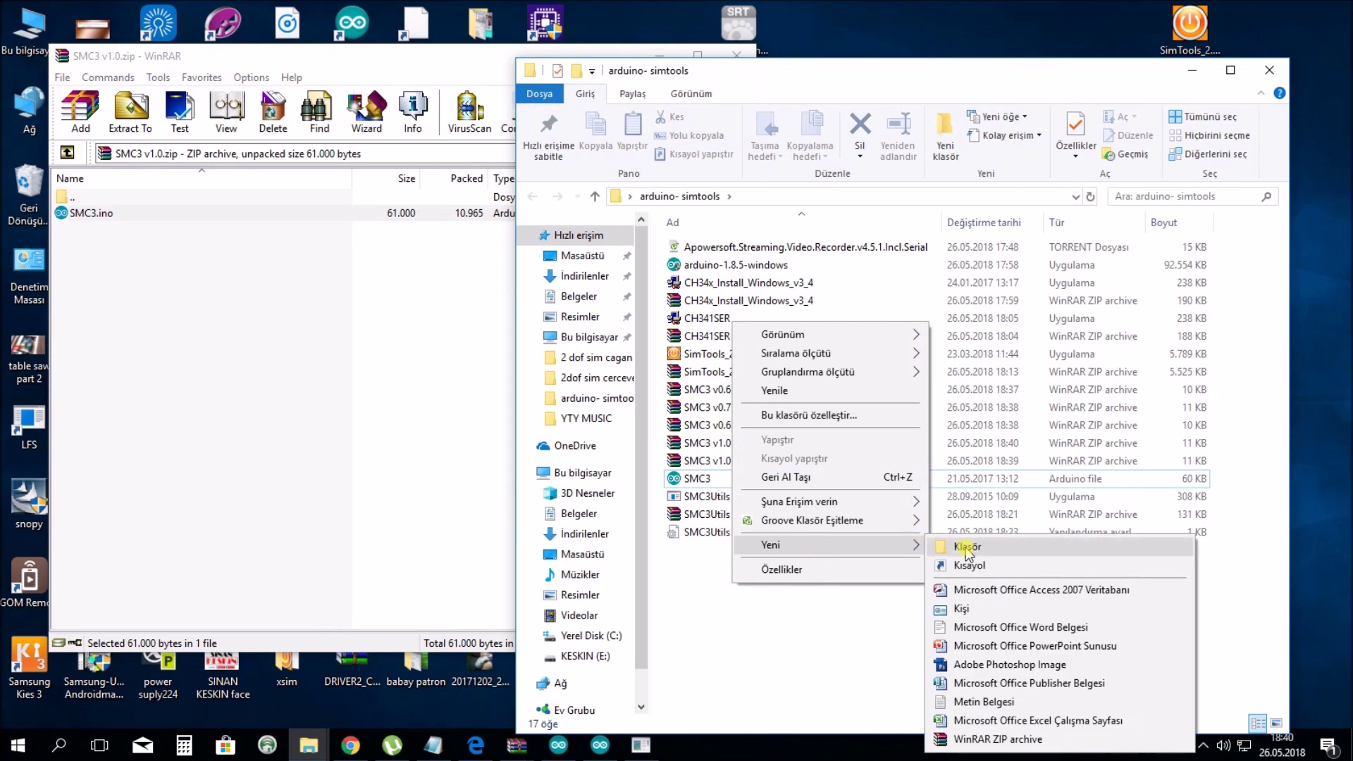
{"action": "left_click", "coordinate": [1025, 556]}
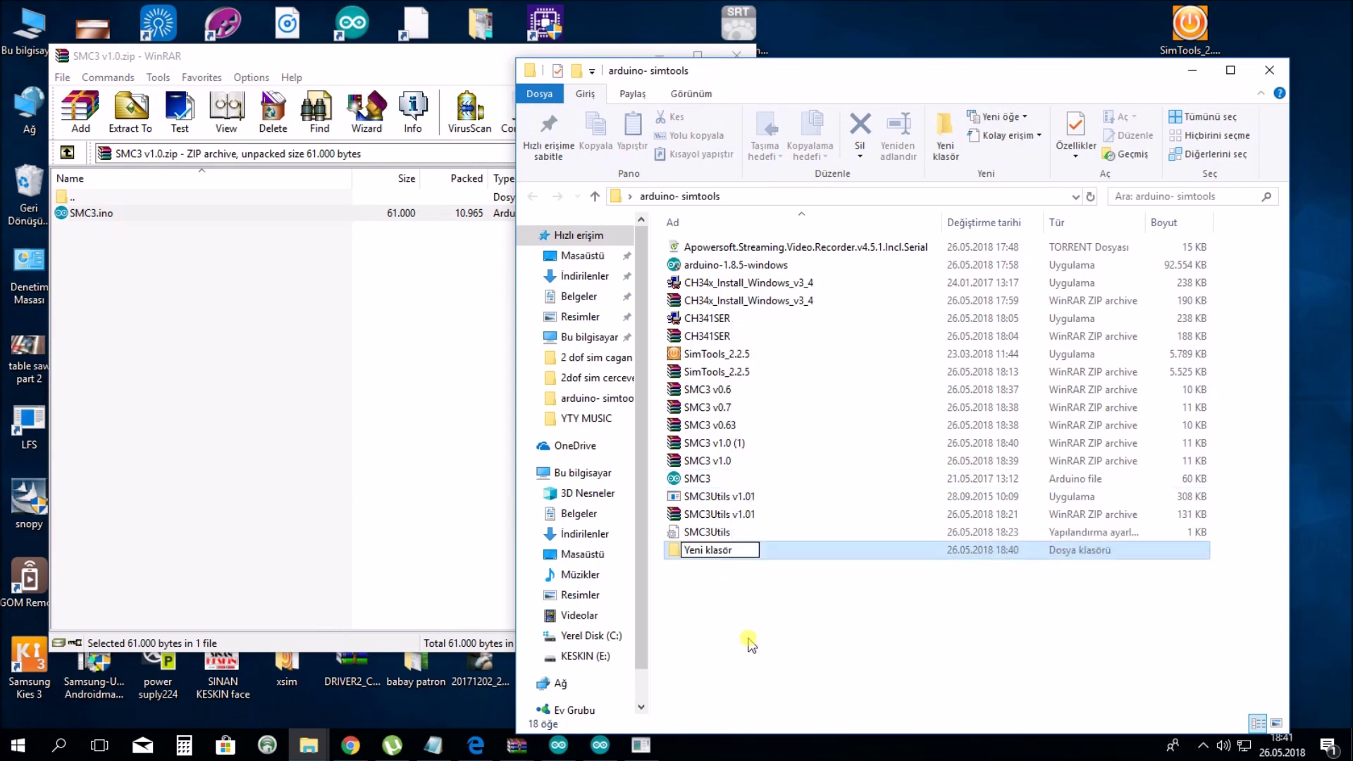
{"action": "double_click", "coordinate": [708, 408]}
{"action": "key", "text": "Escape"}
{"action": "left_click", "coordinate": [757, 248]}
{"action": "key", "text": "F2"}
{"action": "type", "text": "smc"}
{"action": "left_click_drag", "start_coordinate": [697, 496], "coordinate": [697, 247]}
Open the SMC3 sketch from the smc folder in the Arduino IDE, agreeing to move it into its own SMC3 folder
{"action": "double_click", "coordinate": [697, 247]}
{"action": "left_click", "coordinate": [697, 246]}
{"action": "double_click", "coordinate": [693, 248]}
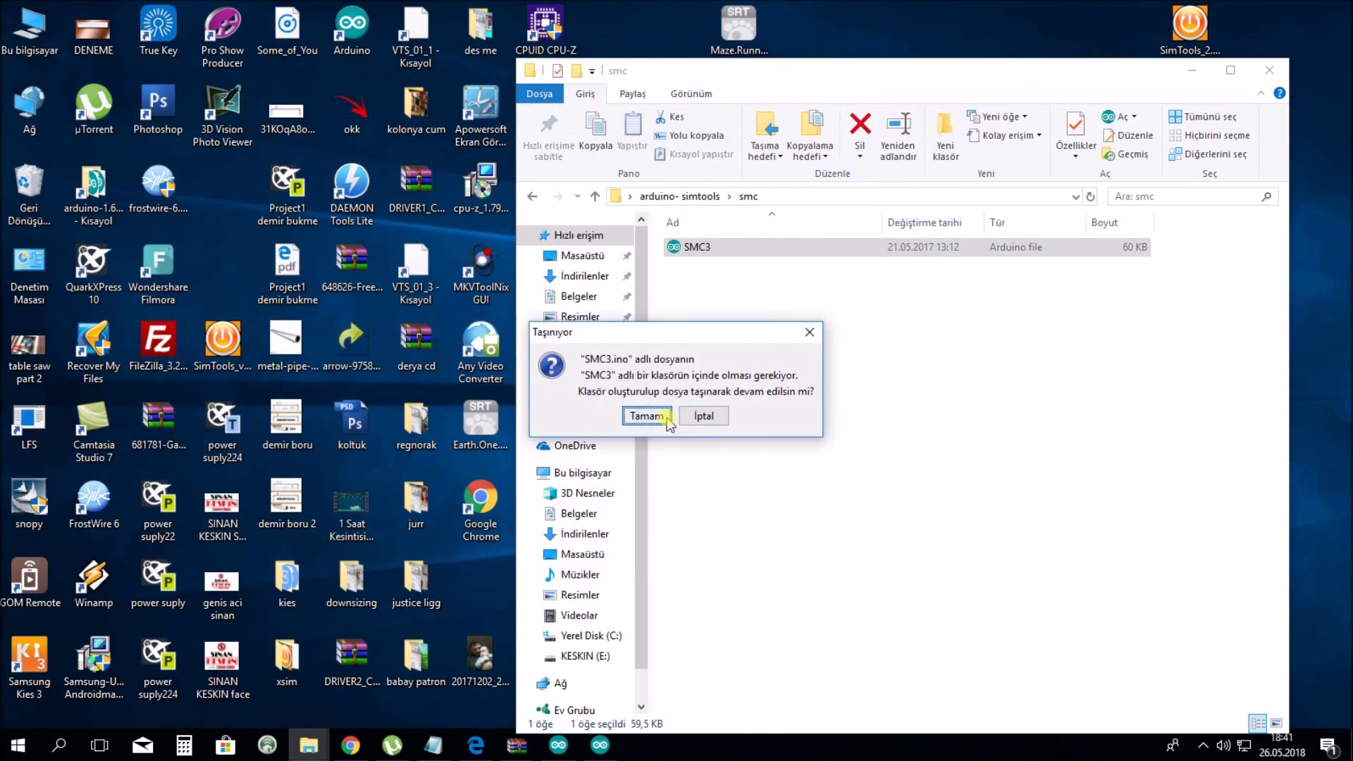
{"action": "left_click", "coordinate": [646, 417]}
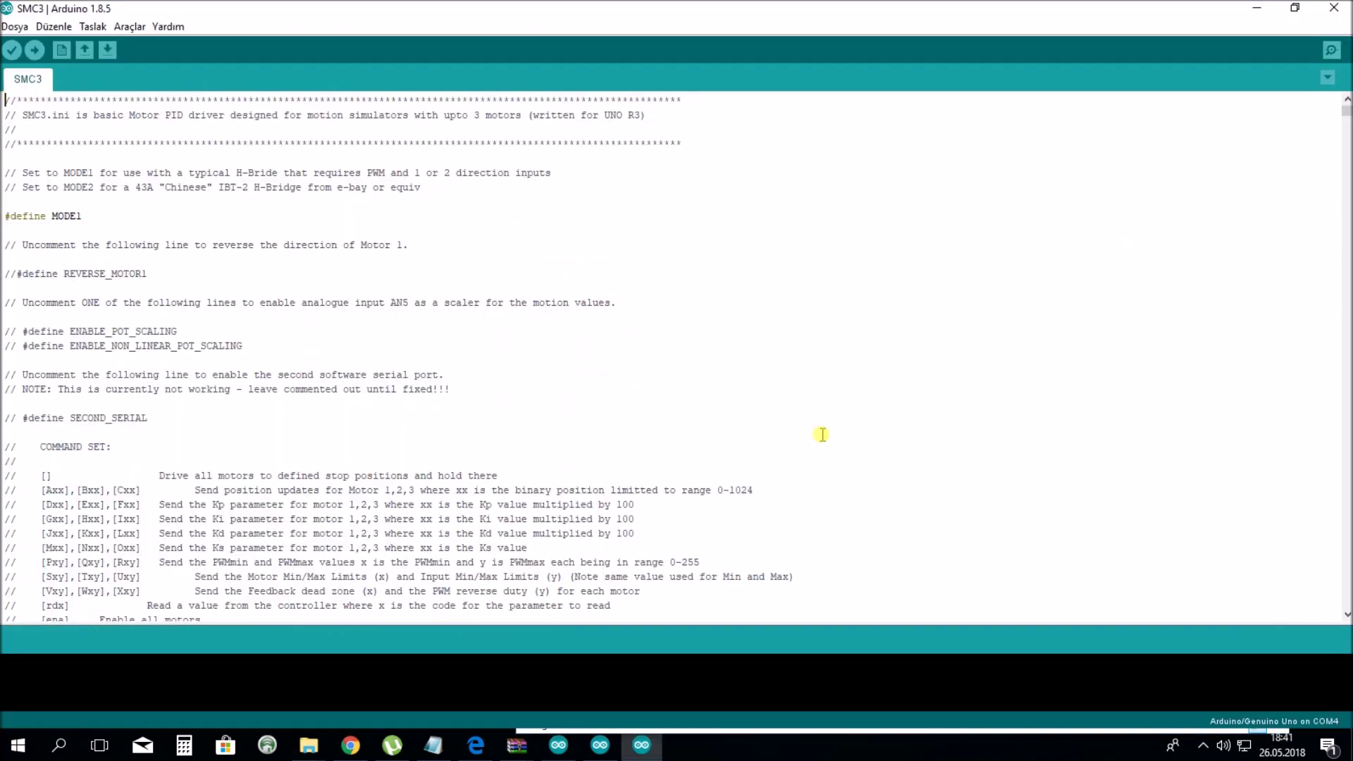
Examine the MODE1 and MODE2 comments at the start of the sketch, highlighting the IBT-2 H-Bridge text
{"action": "left_click_drag", "start_coordinate": [164, 187], "coordinate": [289, 198]}
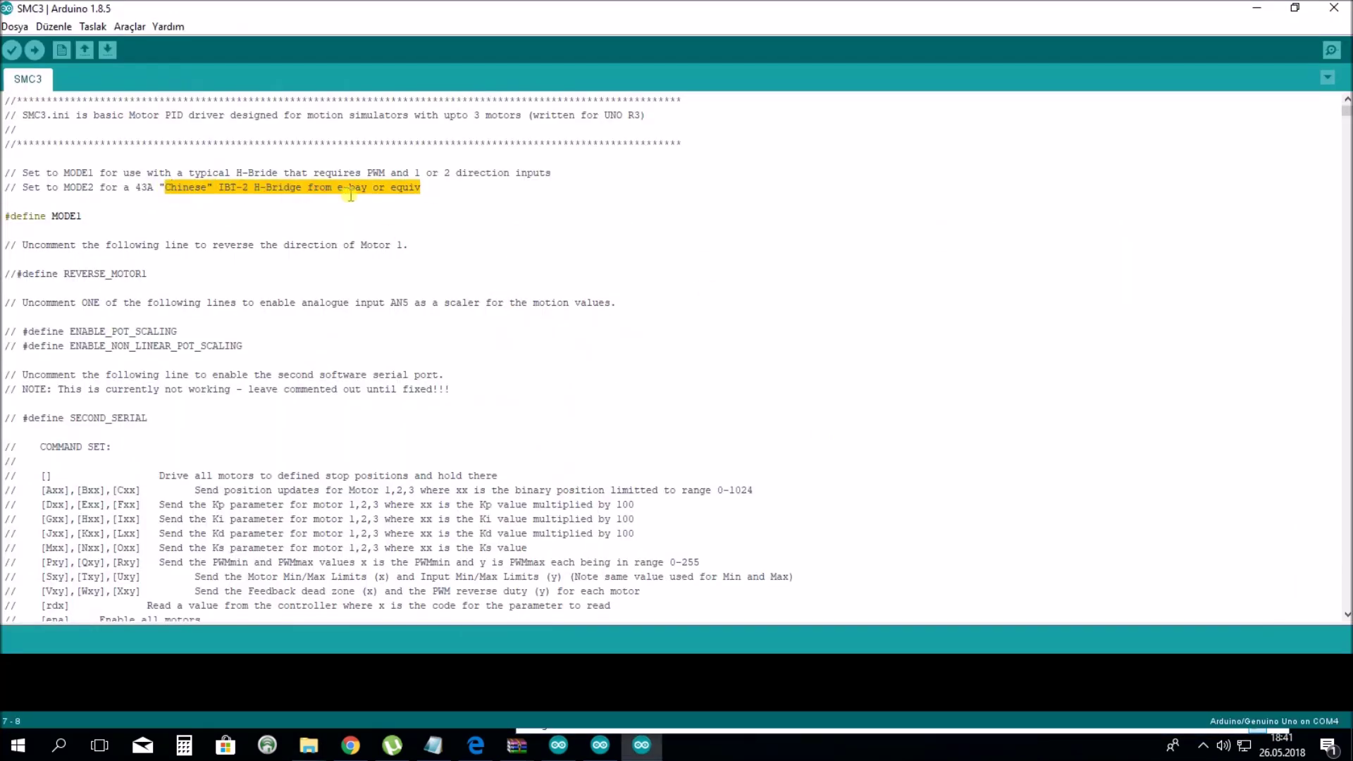
{"action": "left_click", "coordinate": [224, 187]}
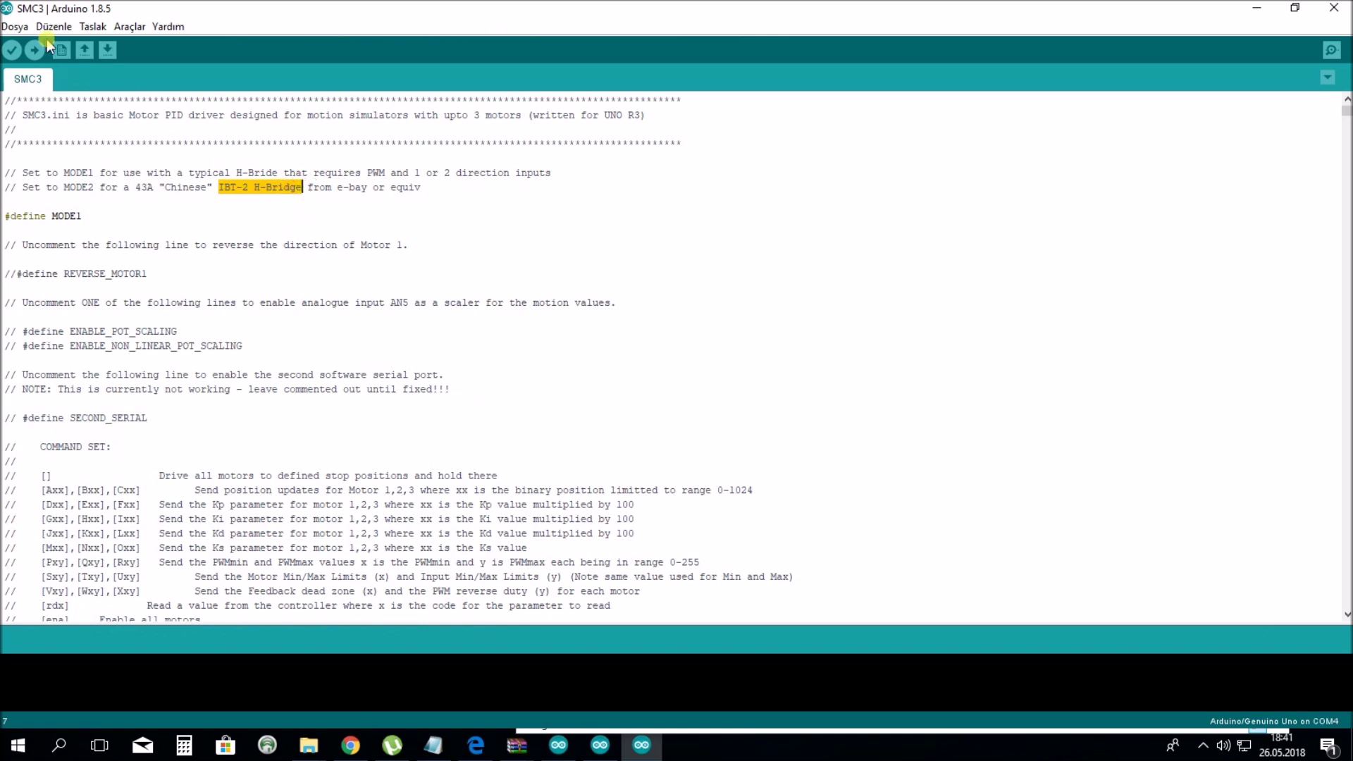
{"action": "scroll", "coordinate": [453, 498], "scroll_direction": "down", "scroll_amount": 4}
{"action": "scroll", "coordinate": [461, 491], "scroll_direction": "up", "scroll_amount": 4}
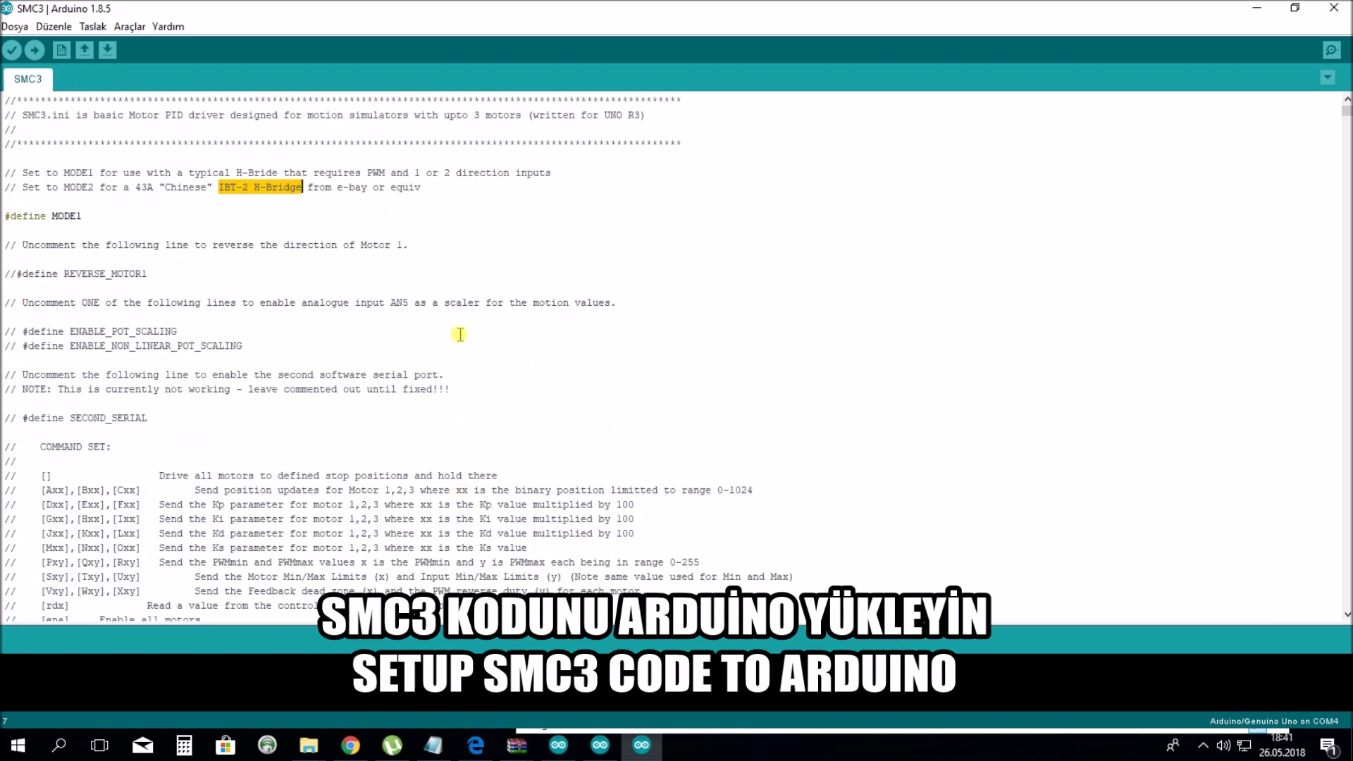
Upload the SMC3 sketch to the Arduino Uno, then check the connection in SMC3Utils v1.01 and close the utility
{"action": "left_click", "coordinate": [35, 51]}
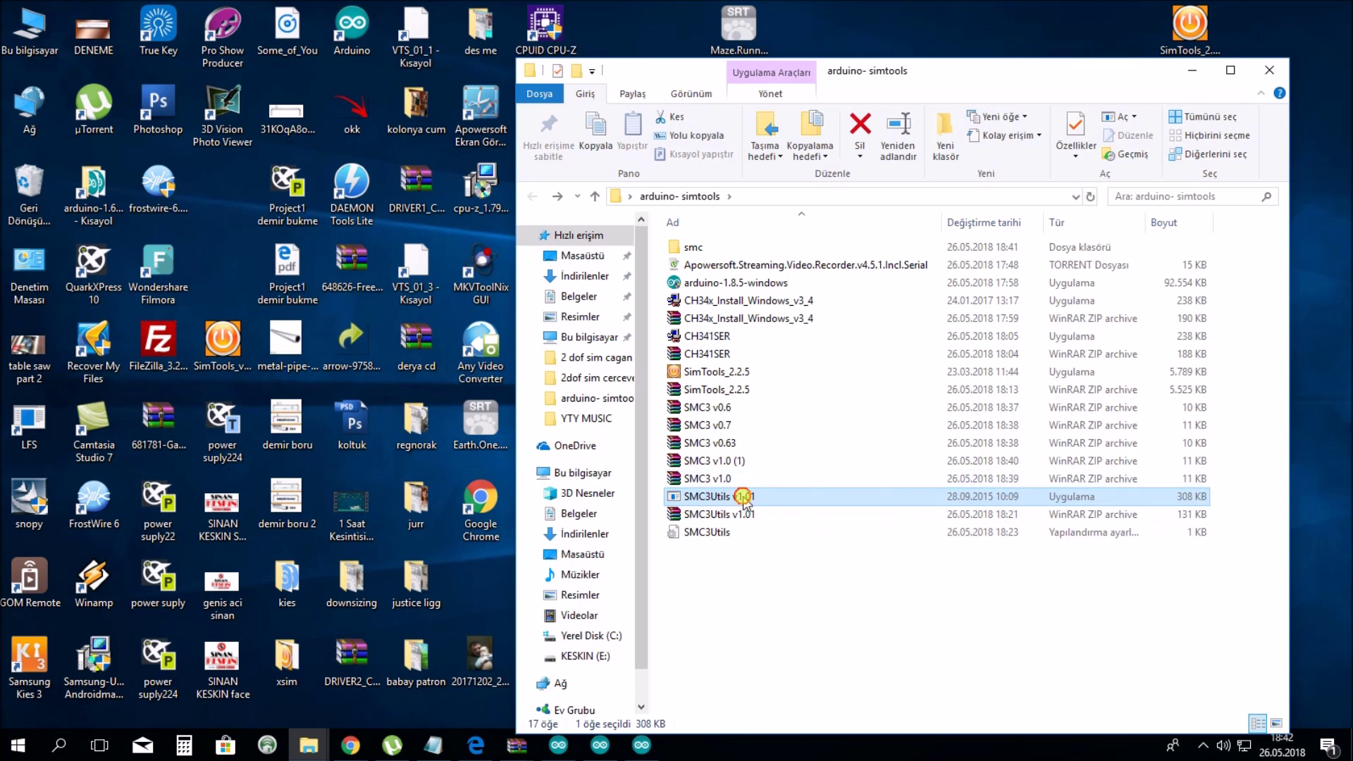
{"action": "double_click", "coordinate": [875, 496]}
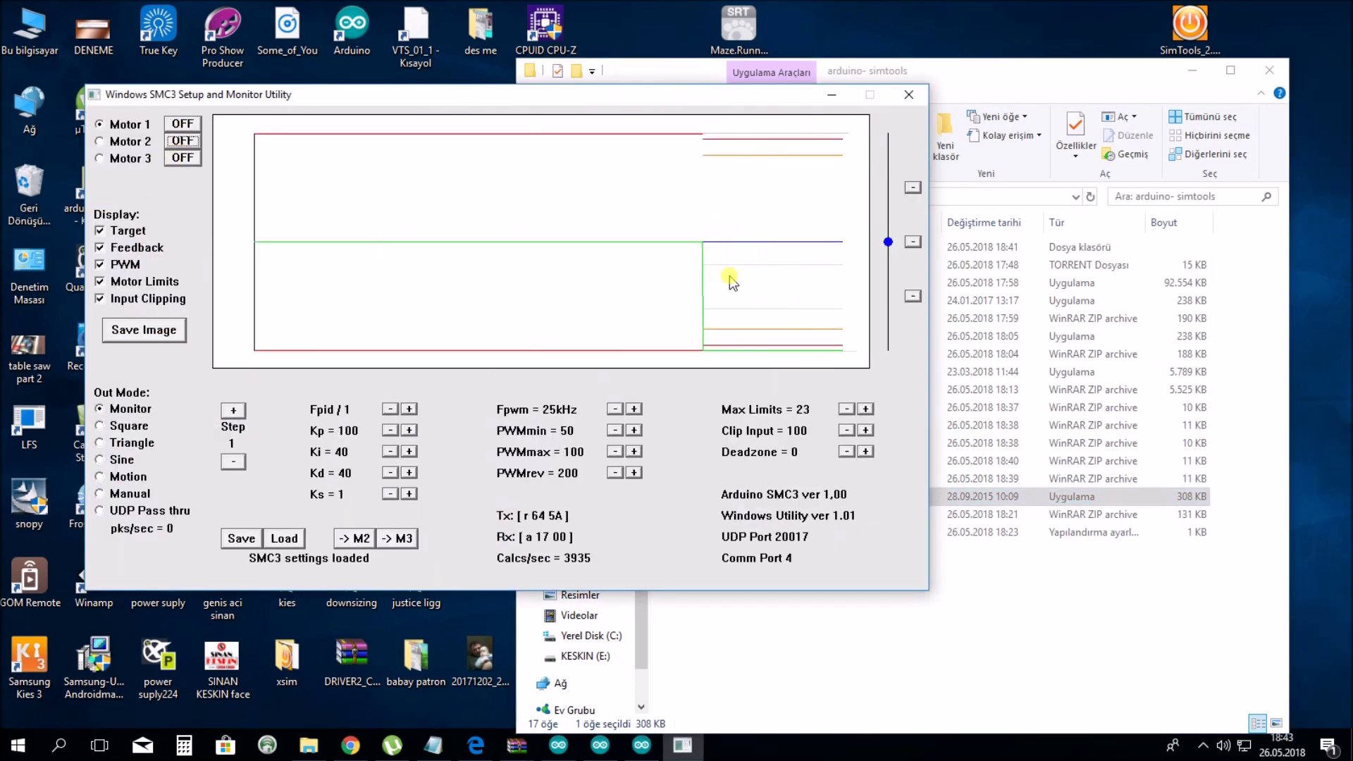
{"action": "left_click", "coordinate": [913, 96]}
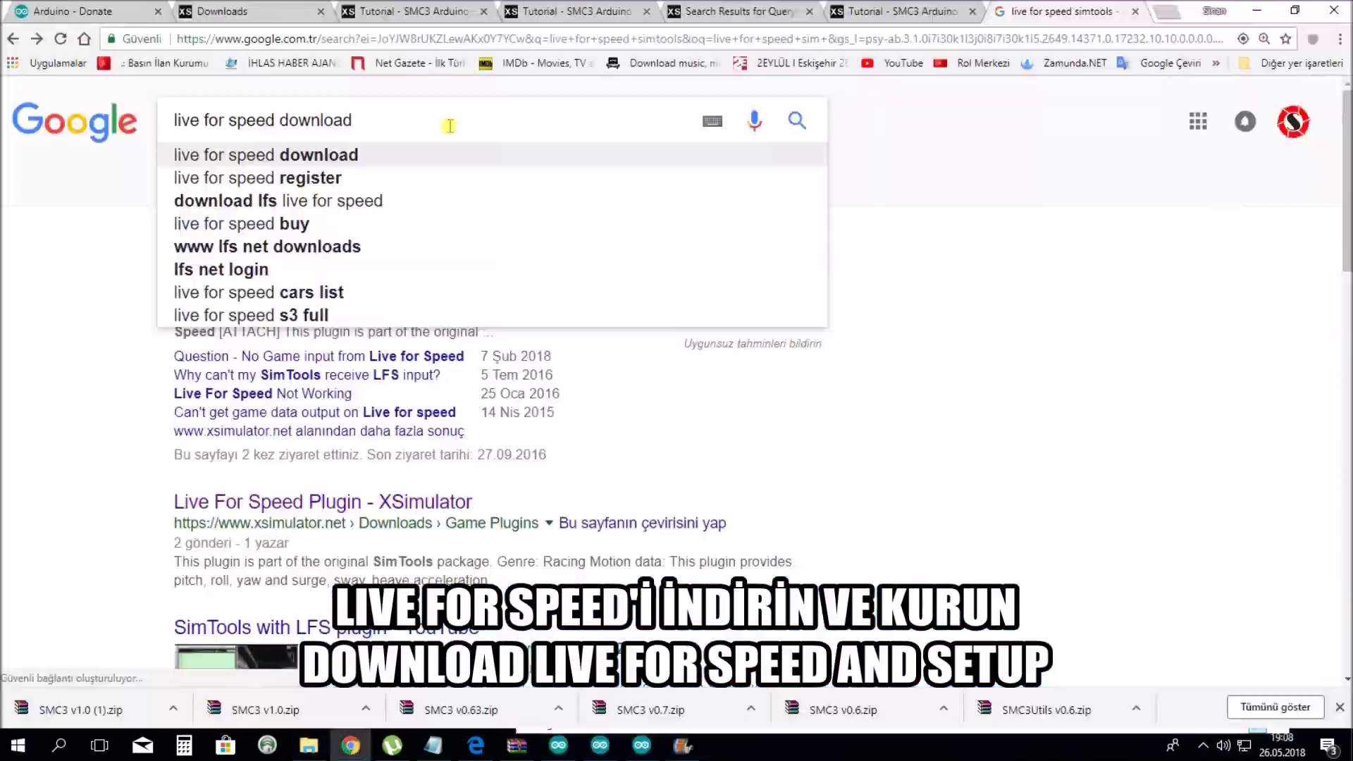
Search Google for the Live for Speed download, open the LFS downloads page and follow Download mirror #7 for Turkey
{"action": "key", "text": "Return"}
{"action": "left_click", "coordinate": [312, 274]}
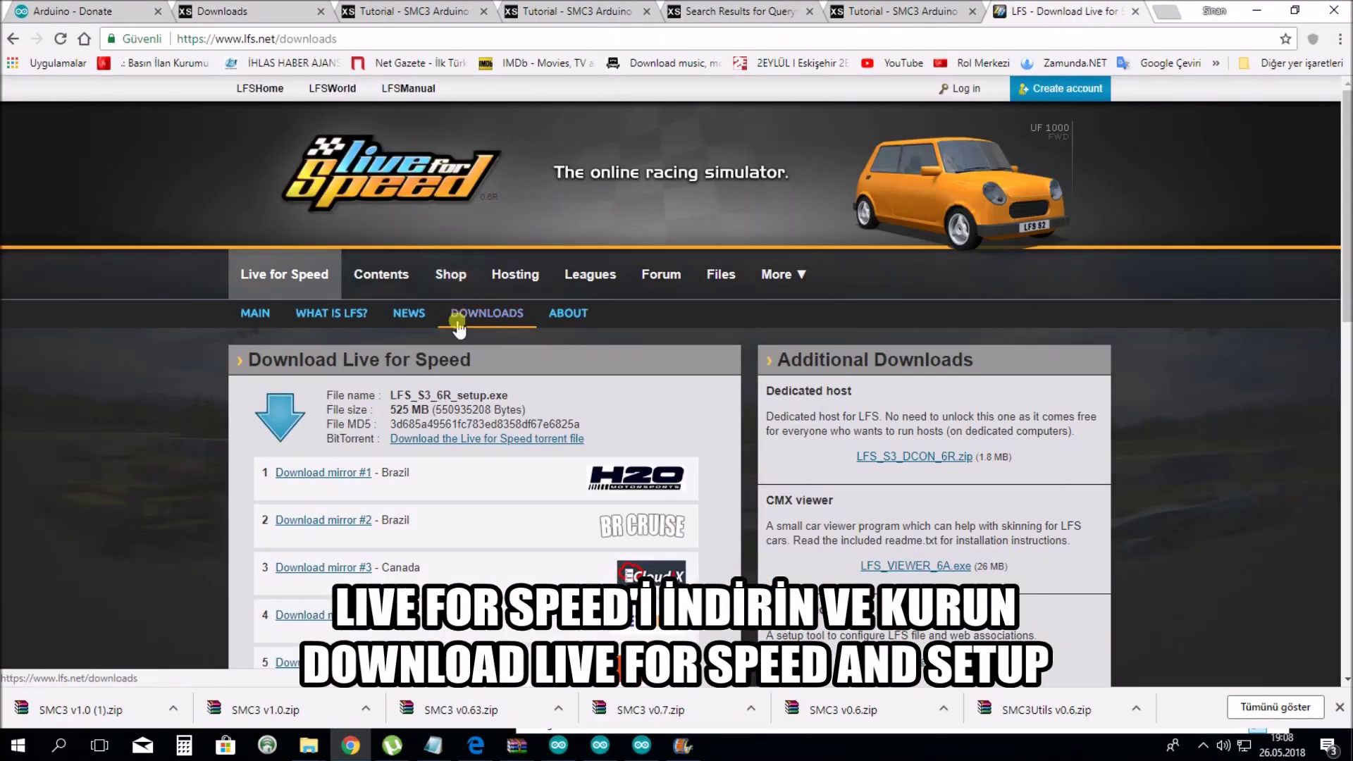
{"action": "scroll", "coordinate": [457, 316], "scroll_direction": "down", "scroll_amount": 4}
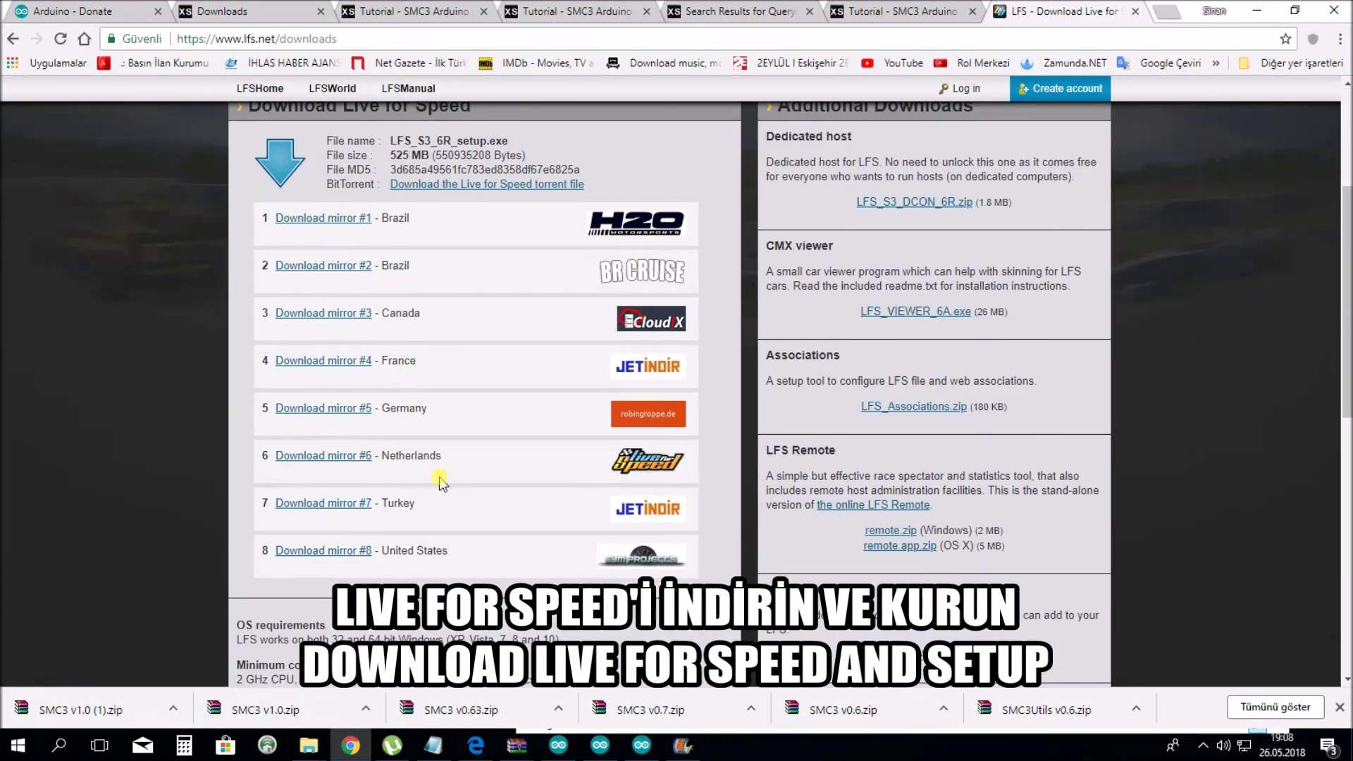
{"action": "left_click", "coordinate": [331, 503]}
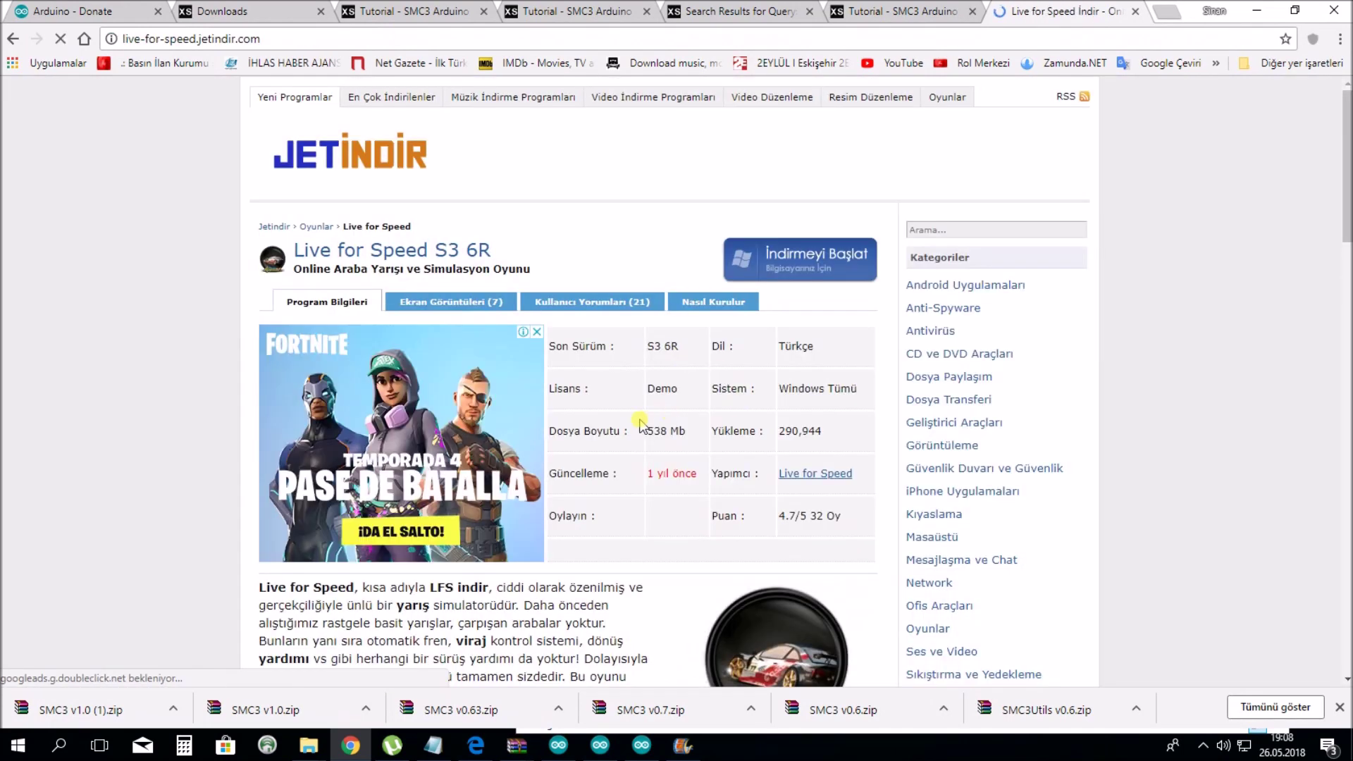
{"action": "scroll", "coordinate": [740, 352], "scroll_direction": "down", "scroll_amount": 2}
{"action": "scroll", "coordinate": [818, 258], "scroll_direction": "up", "scroll_amount": 2}
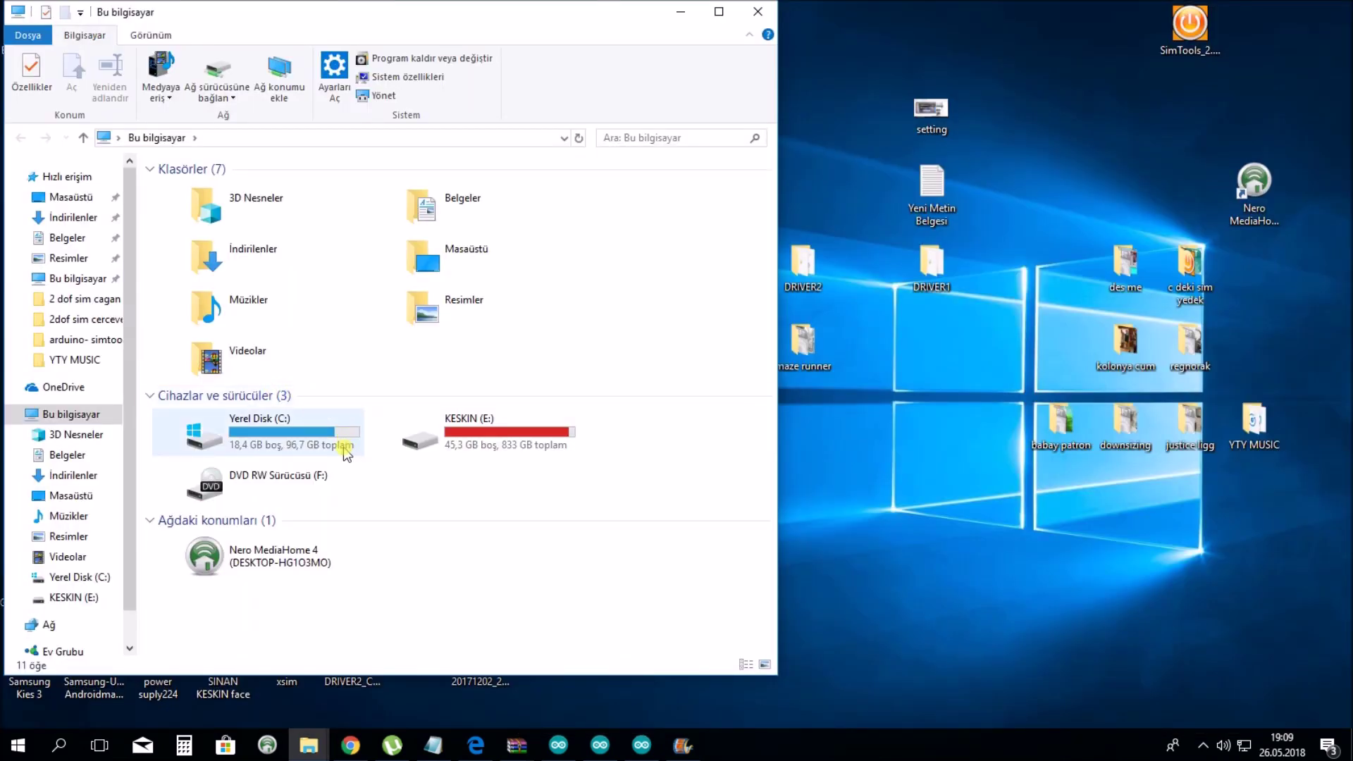
Copy PluginAPI.dll from the SimTools folder in Program Files on drive C
{"action": "left_click", "coordinate": [297, 438]}
{"action": "double_click", "coordinate": [297, 439]}
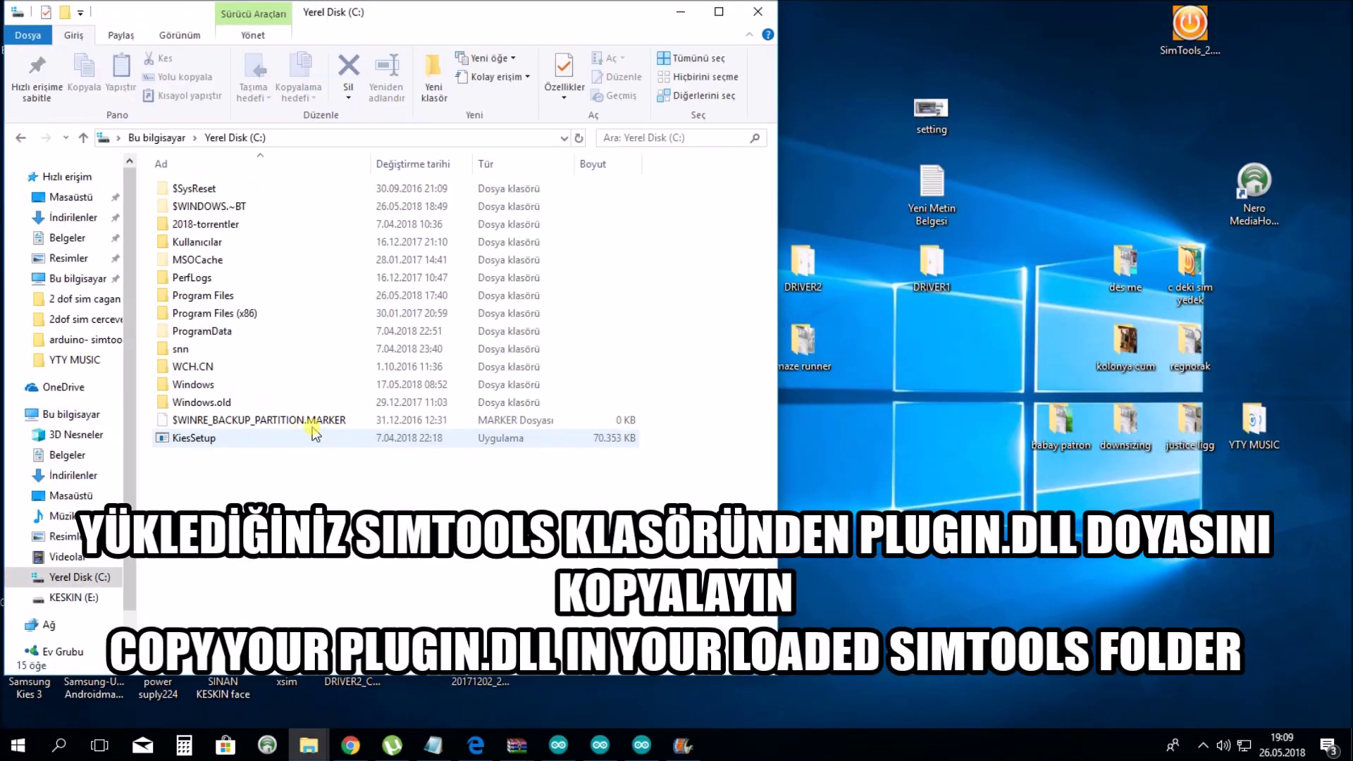
{"action": "double_click", "coordinate": [293, 314]}
{"action": "scroll", "coordinate": [220, 331], "scroll_direction": "down", "scroll_amount": 9}
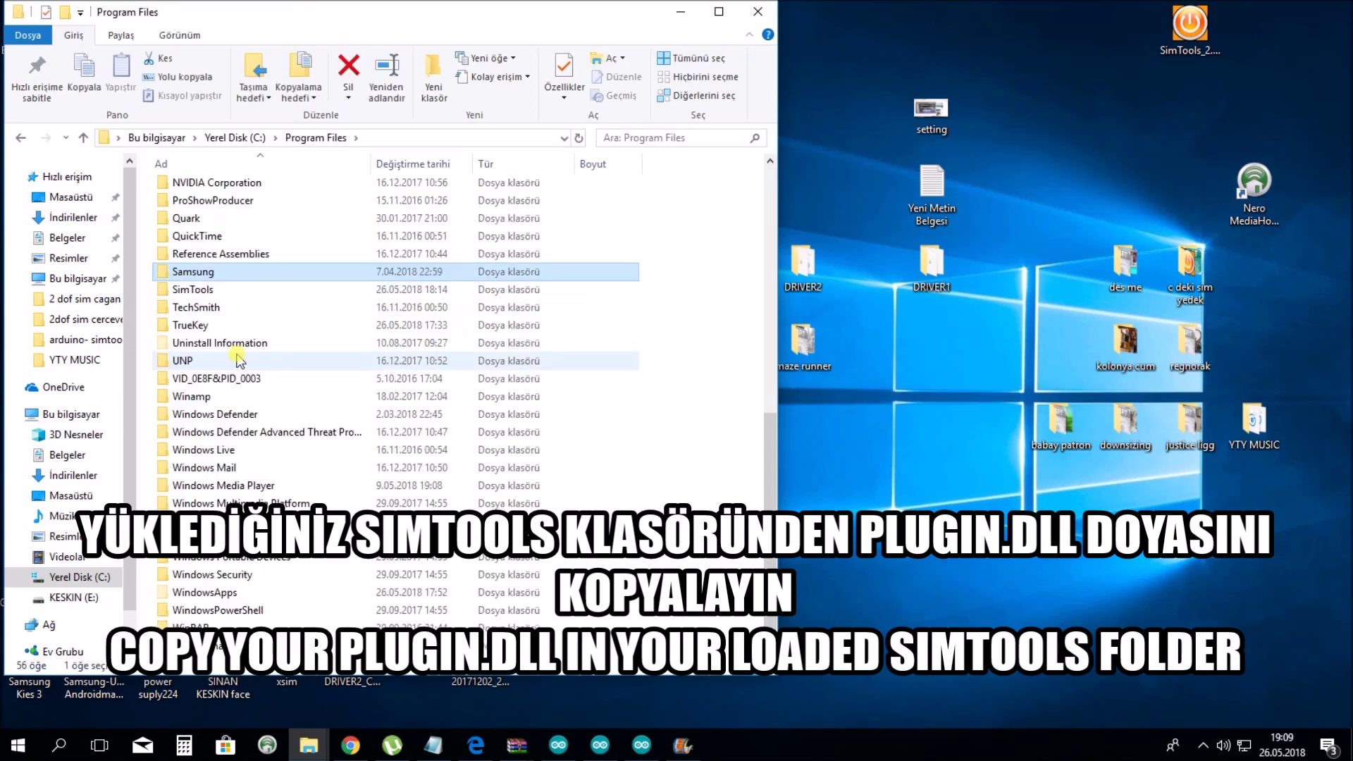
{"action": "double_click", "coordinate": [240, 368]}
{"action": "left_click", "coordinate": [718, 11]}
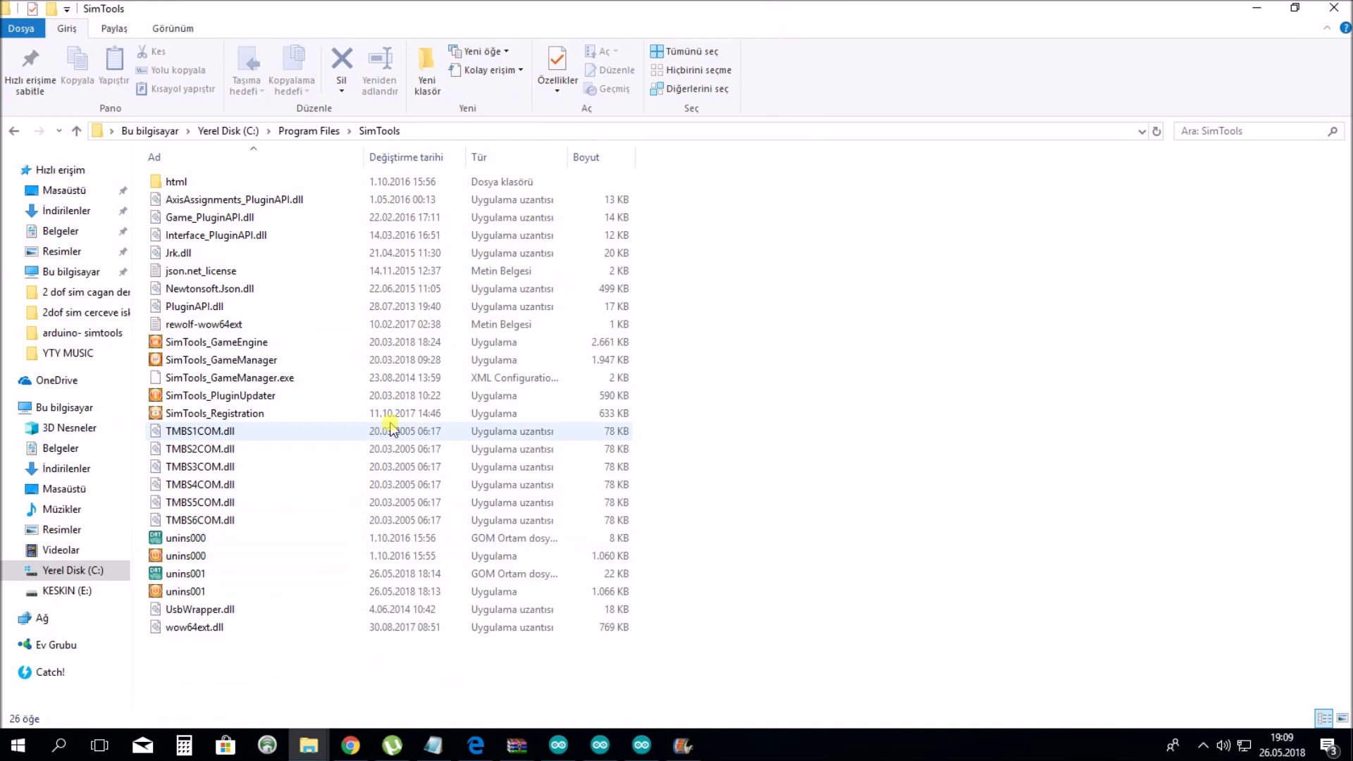
{"action": "left_click", "coordinate": [193, 307]}
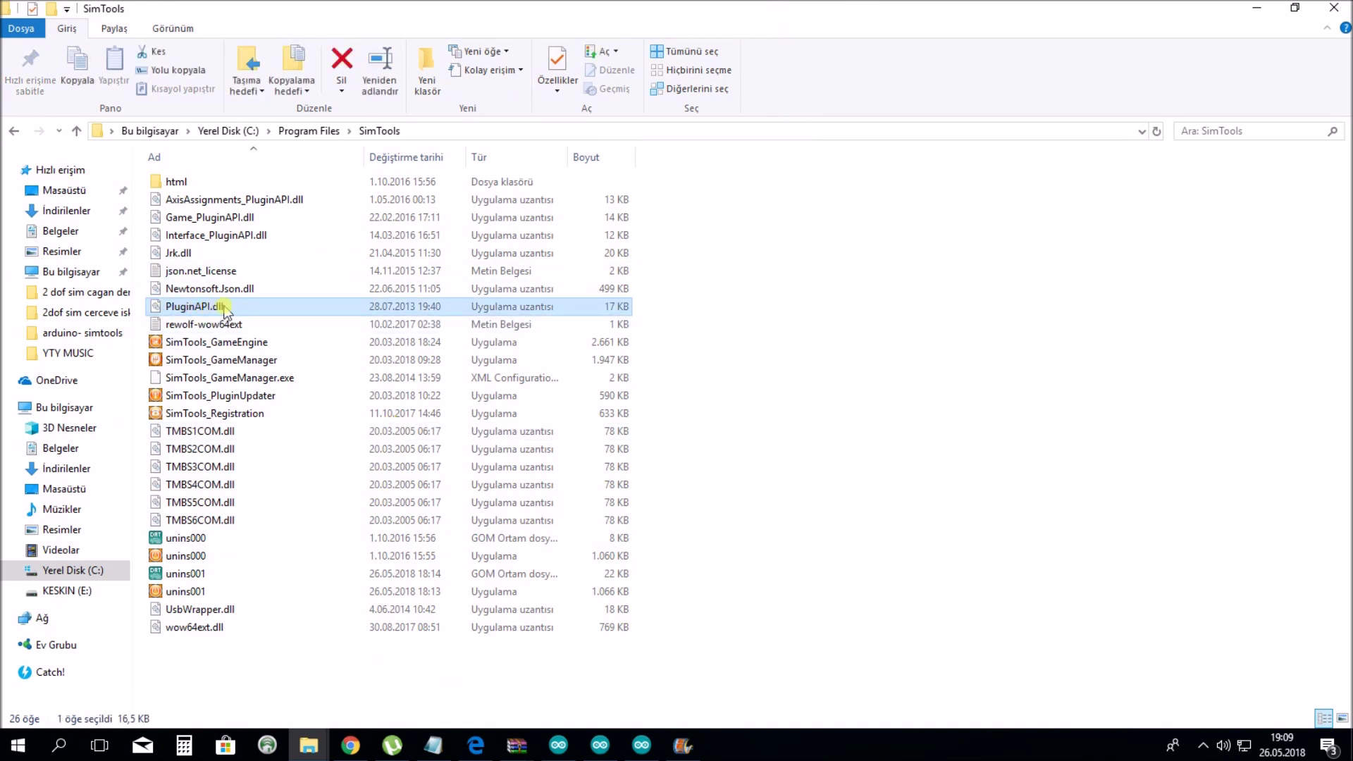
{"action": "right_click", "coordinate": [223, 308]}
{"action": "left_click", "coordinate": [273, 523]}
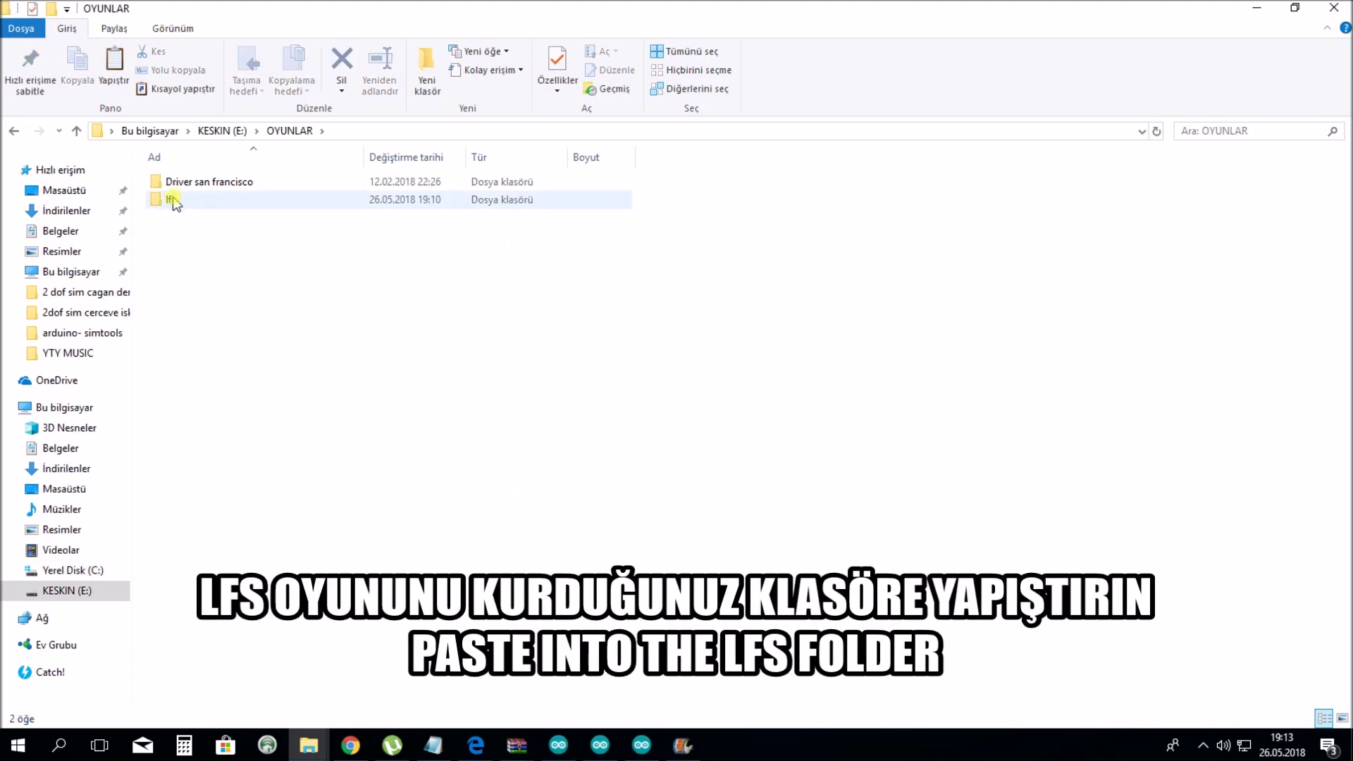
Paste PluginAPI.dll into the lfs game folder in OYUNLAR, replacing the existing file
{"action": "double_click", "coordinate": [175, 202]}
{"action": "right_click", "coordinate": [280, 627]}
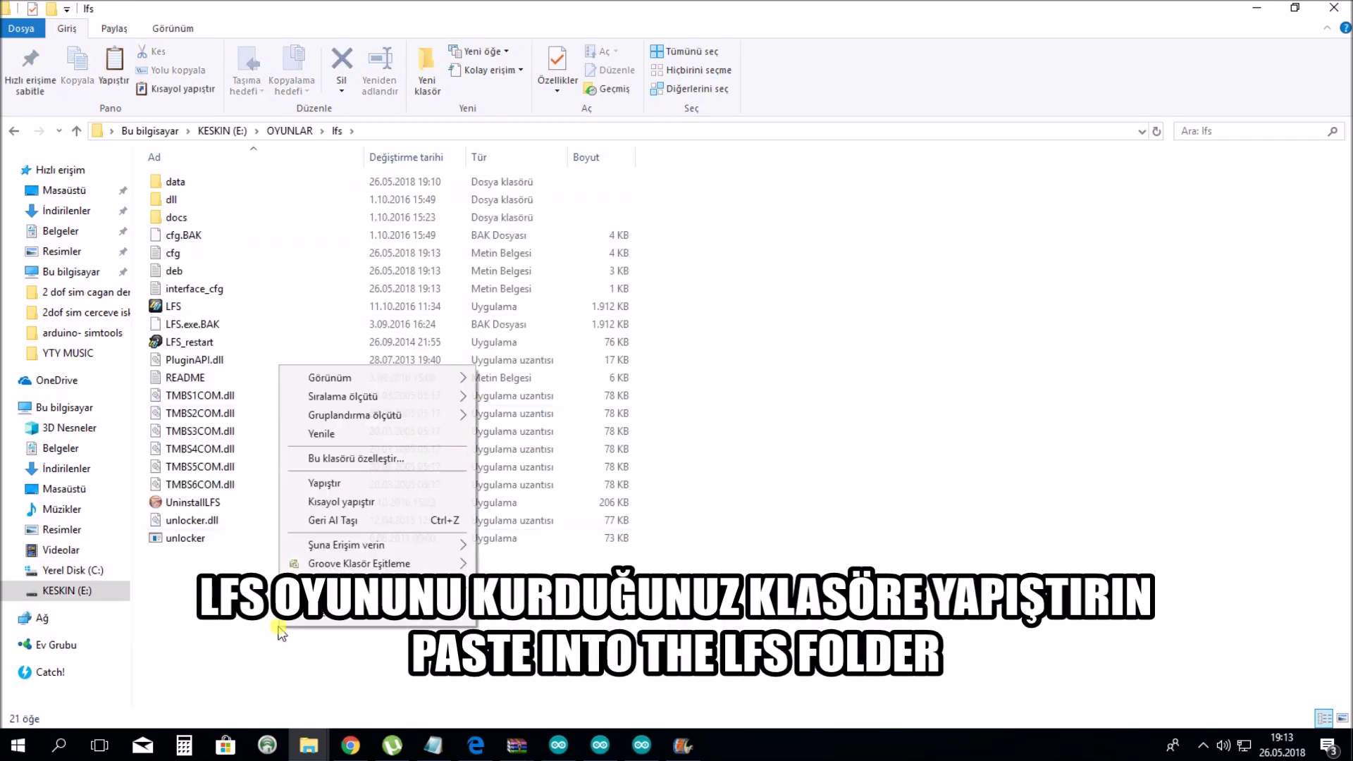
{"action": "left_click", "coordinate": [324, 484]}
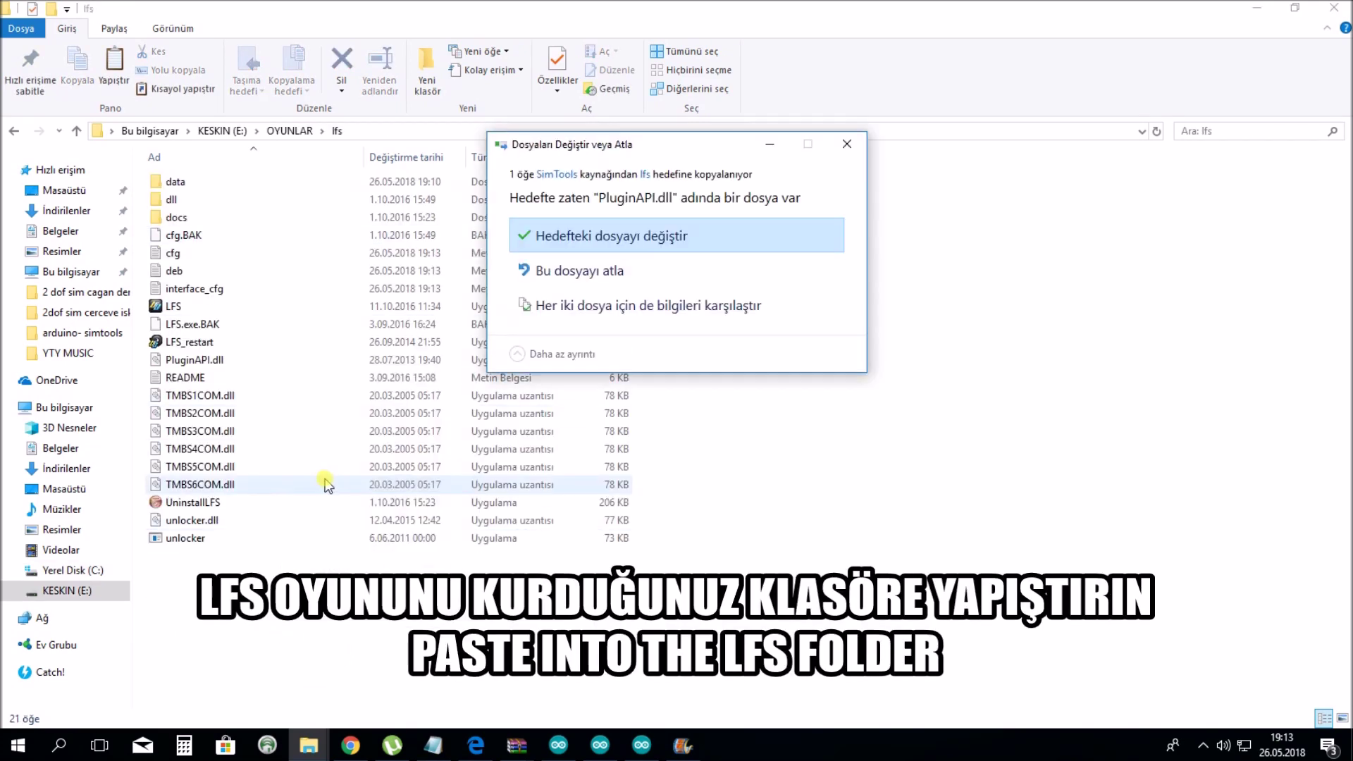
{"action": "left_click", "coordinate": [644, 242]}
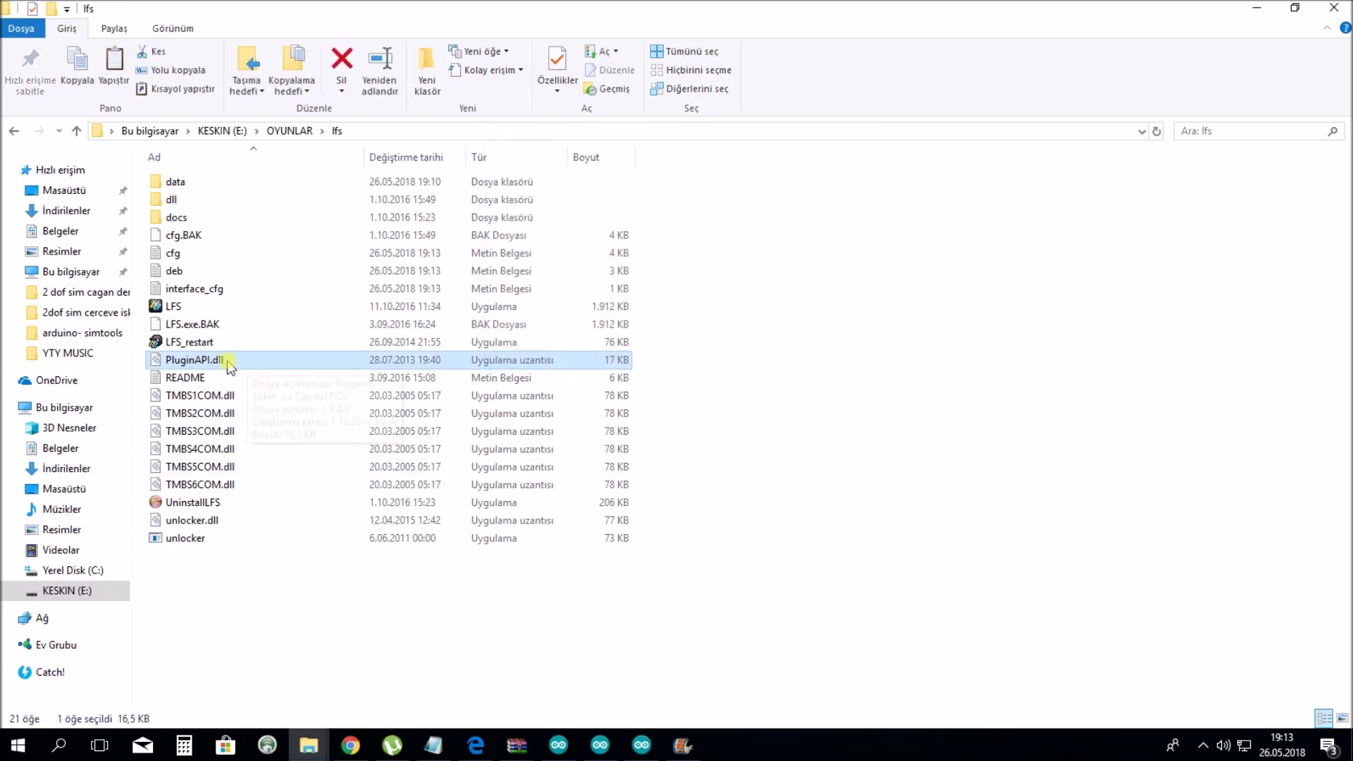
{"action": "left_click", "coordinate": [691, 604]}
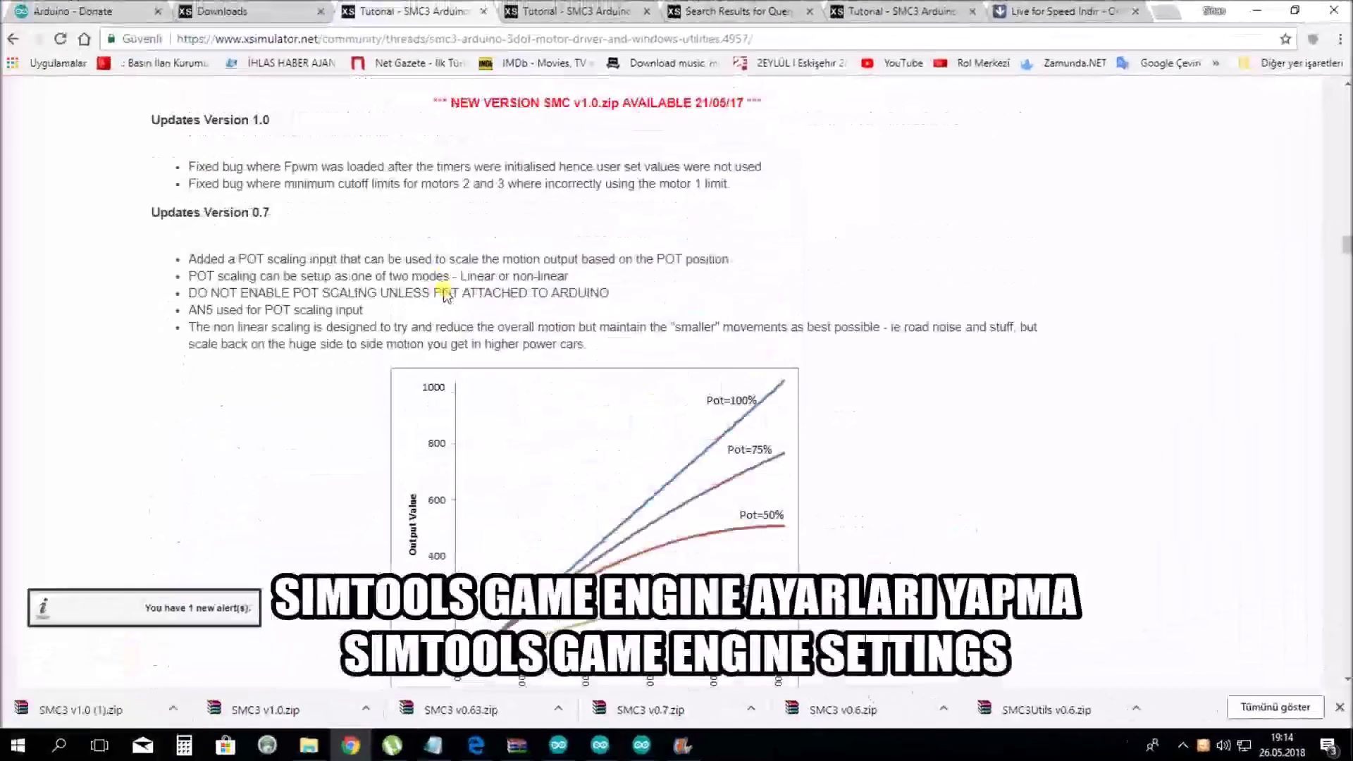
Locate the Simtools Setup section in the SMC3 thread, then set the Interface1 type to Serial in SimTools Game Engine
{"action": "scroll", "coordinate": [444, 293], "scroll_direction": "up", "scroll_amount": 4}
{"action": "left_click_drag", "start_coordinate": [152, 255], "coordinate": [151, 288]}
{"action": "left_click", "coordinate": [343, 296]}
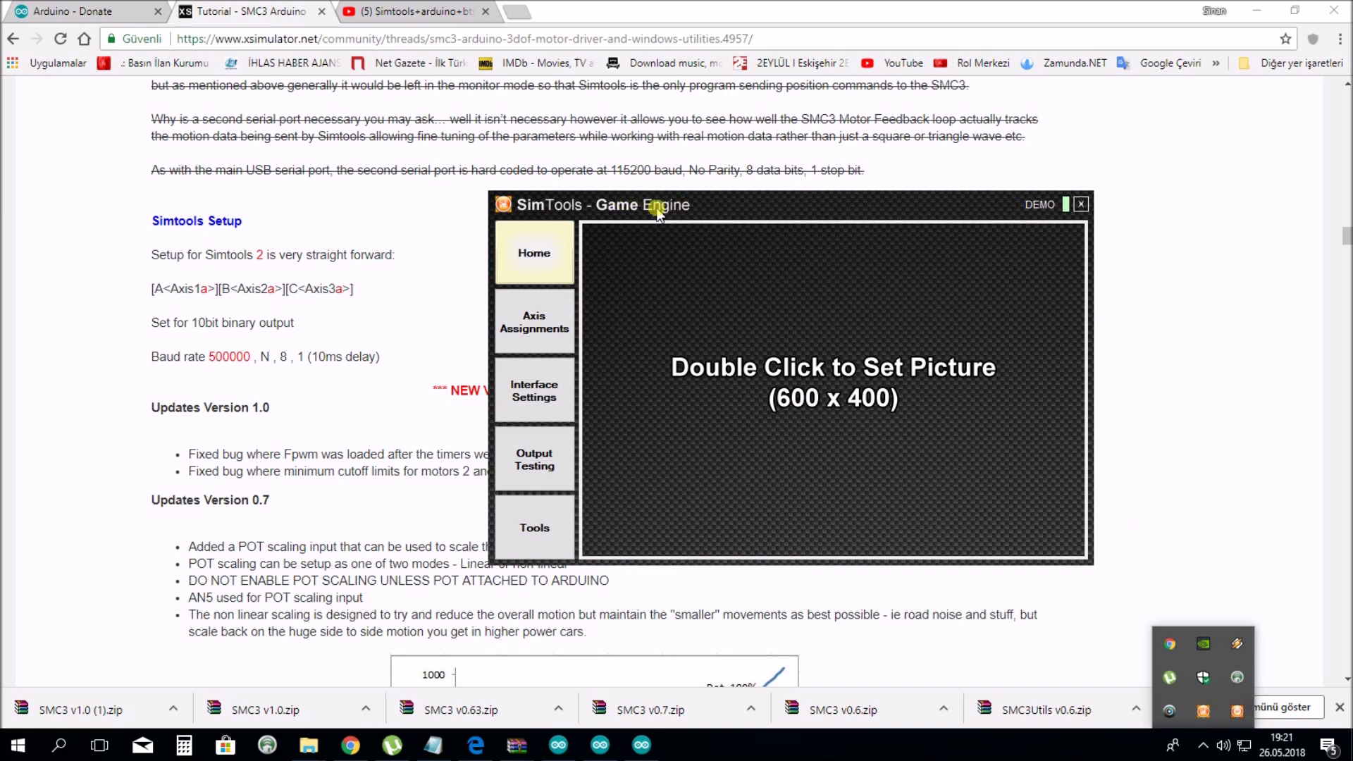
{"action": "left_click", "coordinate": [546, 397]}
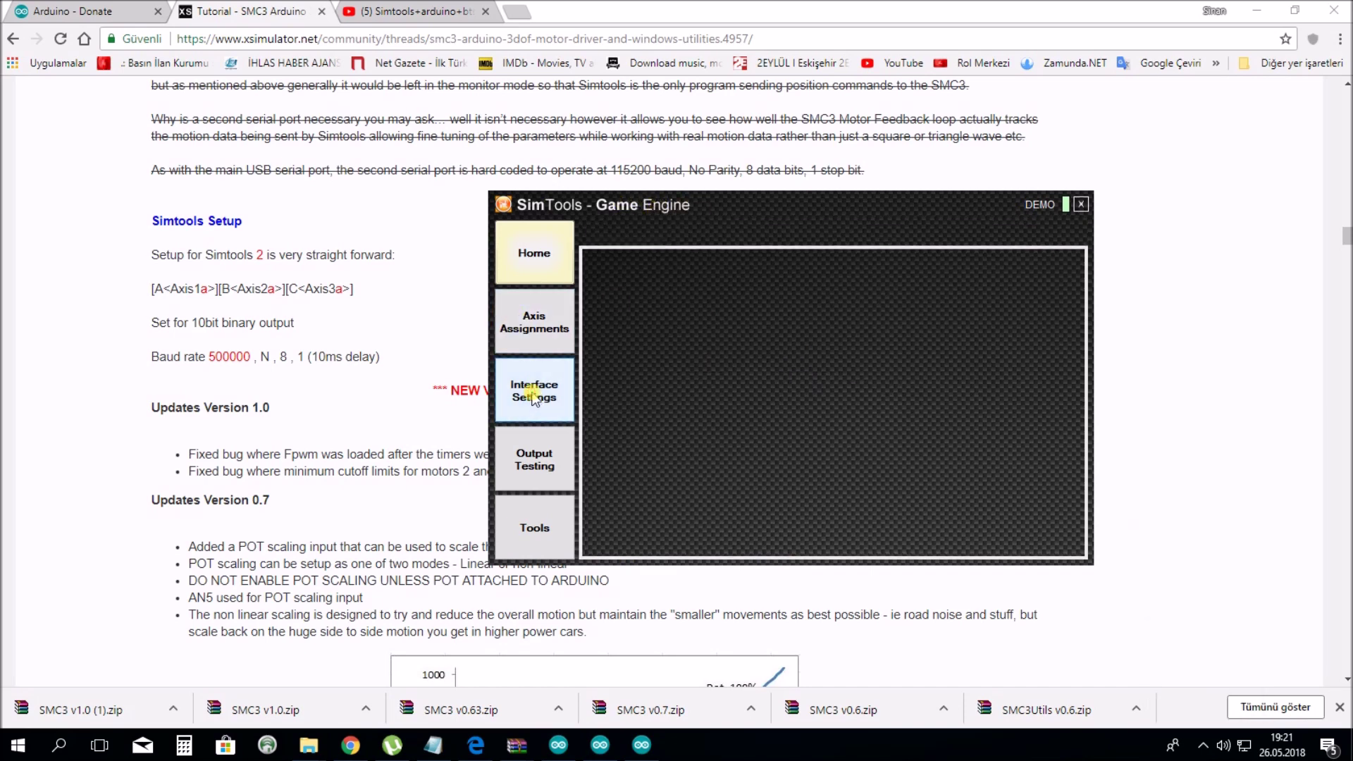
{"action": "left_click", "coordinate": [1033, 294]}
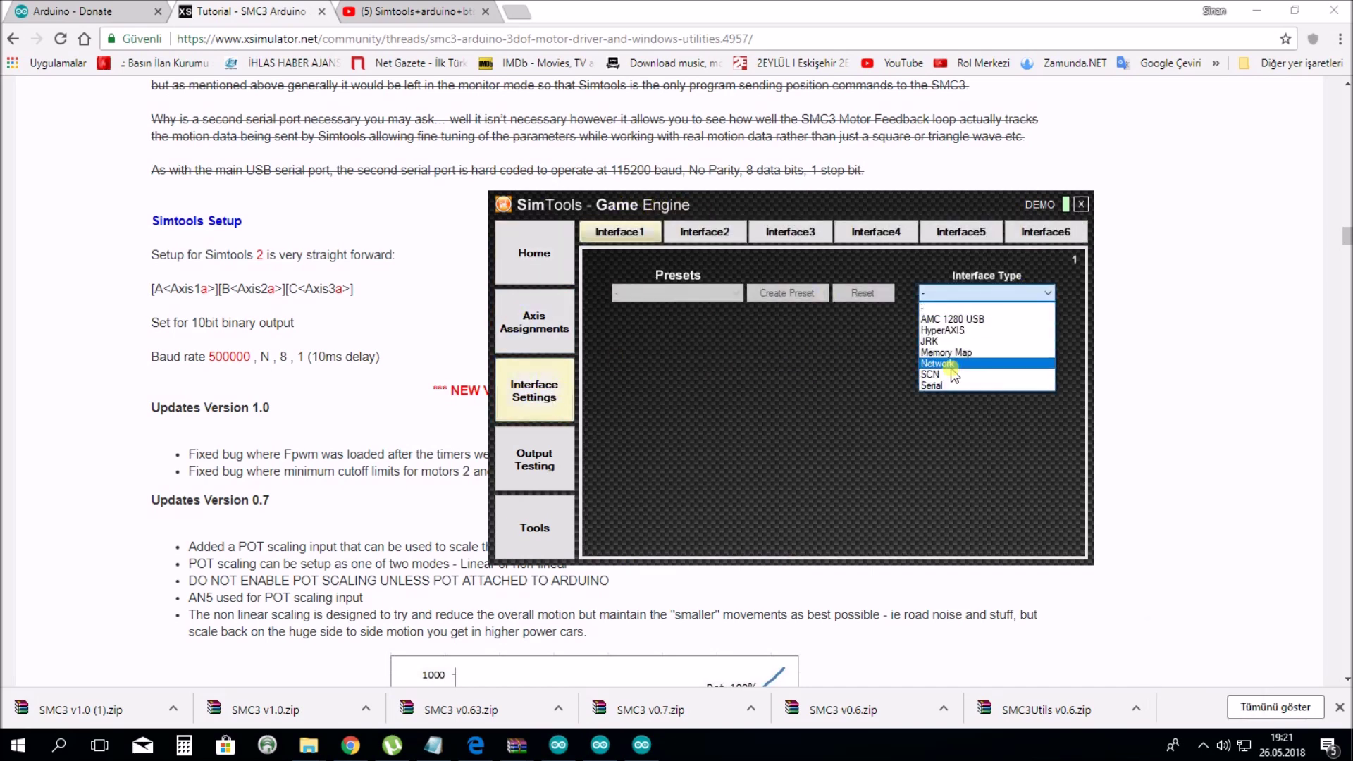
{"action": "left_click", "coordinate": [937, 386]}
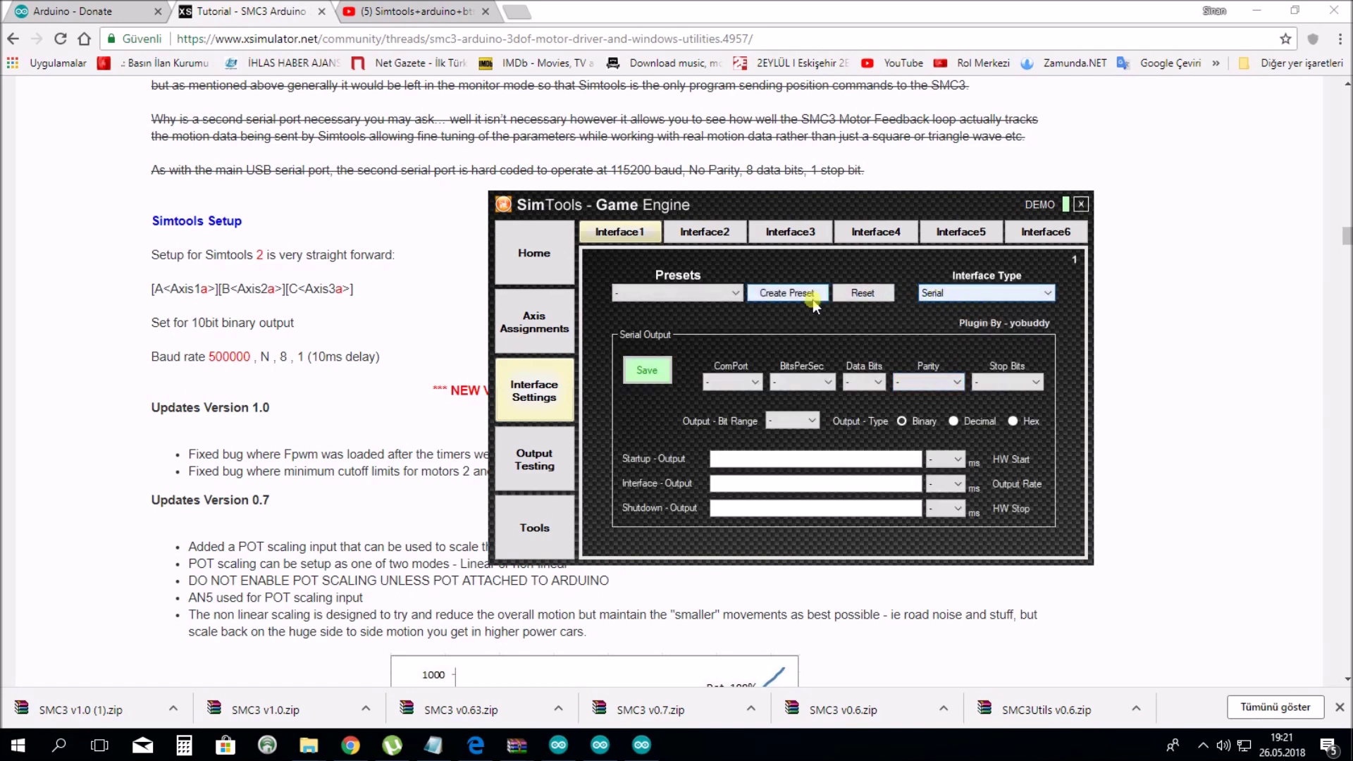
Configure the Interface1 serial output with port COM4, 500000 bits per second, 8 data bits, parity None and 1 stop bit
{"action": "left_click", "coordinate": [734, 384]}
{"action": "left_click", "coordinate": [746, 407]}
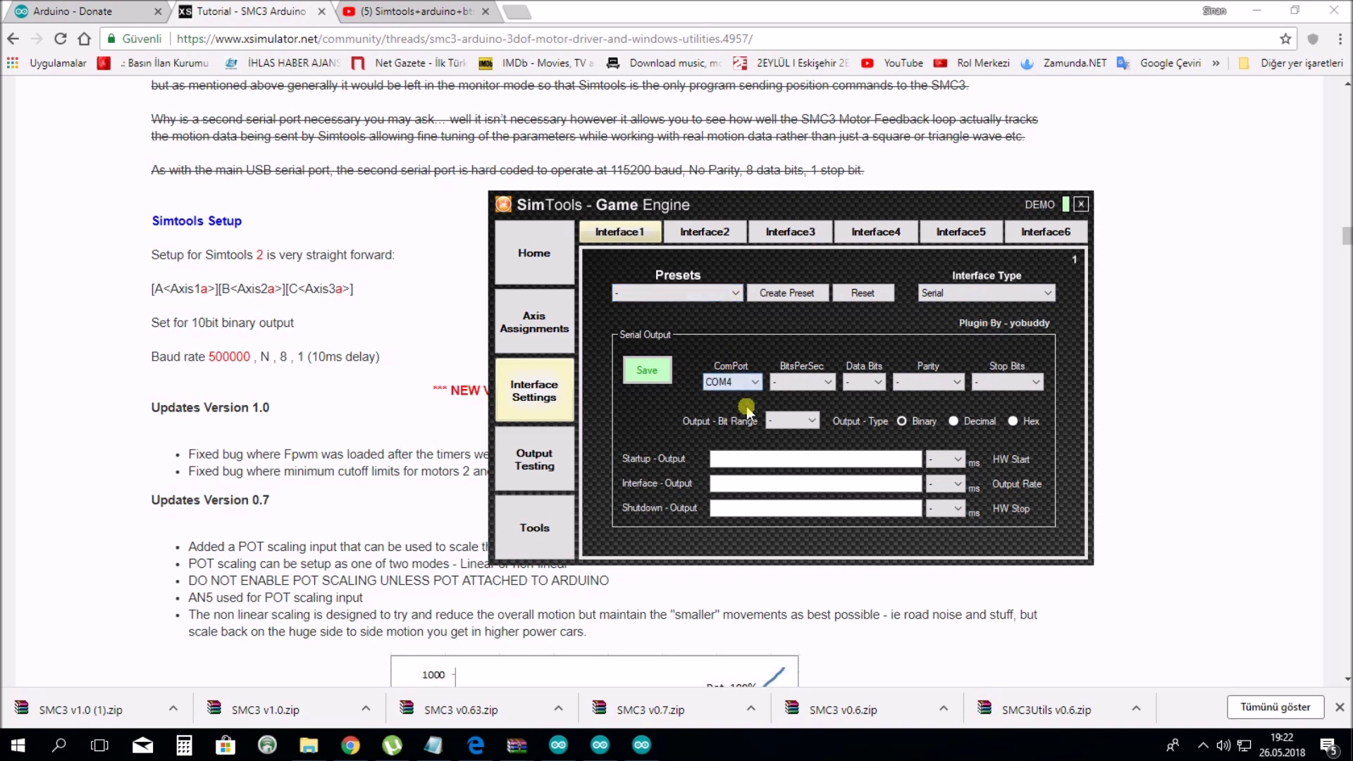
{"action": "left_click", "coordinate": [805, 382]}
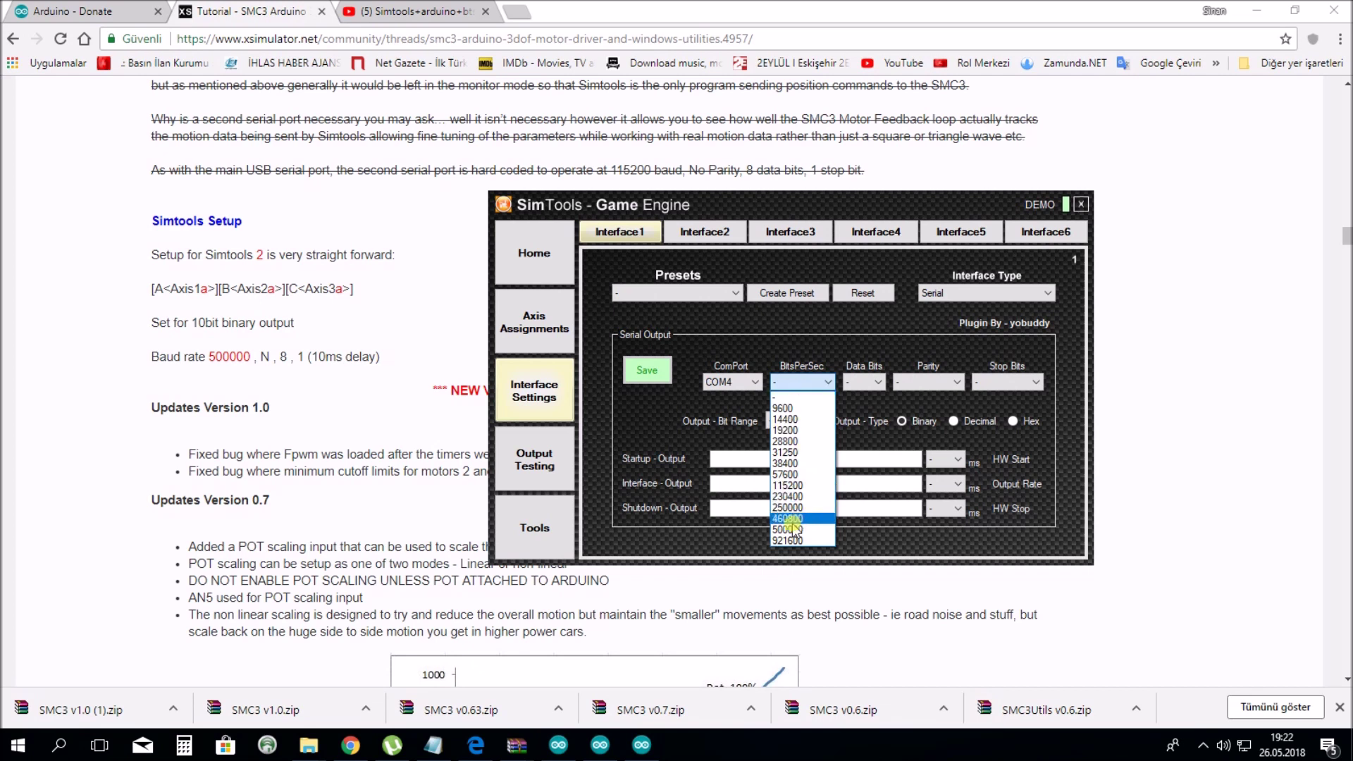
{"action": "left_click", "coordinate": [790, 533]}
{"action": "left_click", "coordinate": [866, 382]}
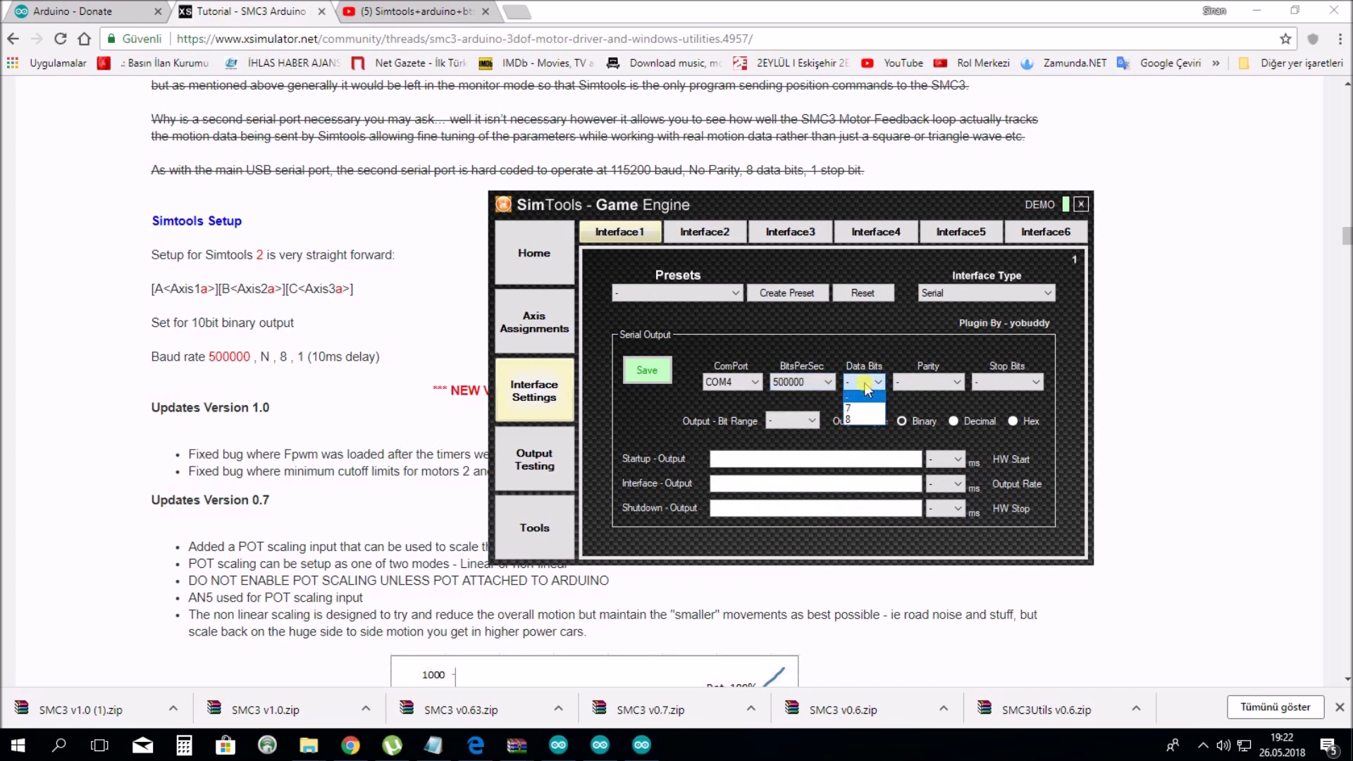
{"action": "left_click", "coordinate": [851, 417]}
{"action": "left_click", "coordinate": [928, 382]}
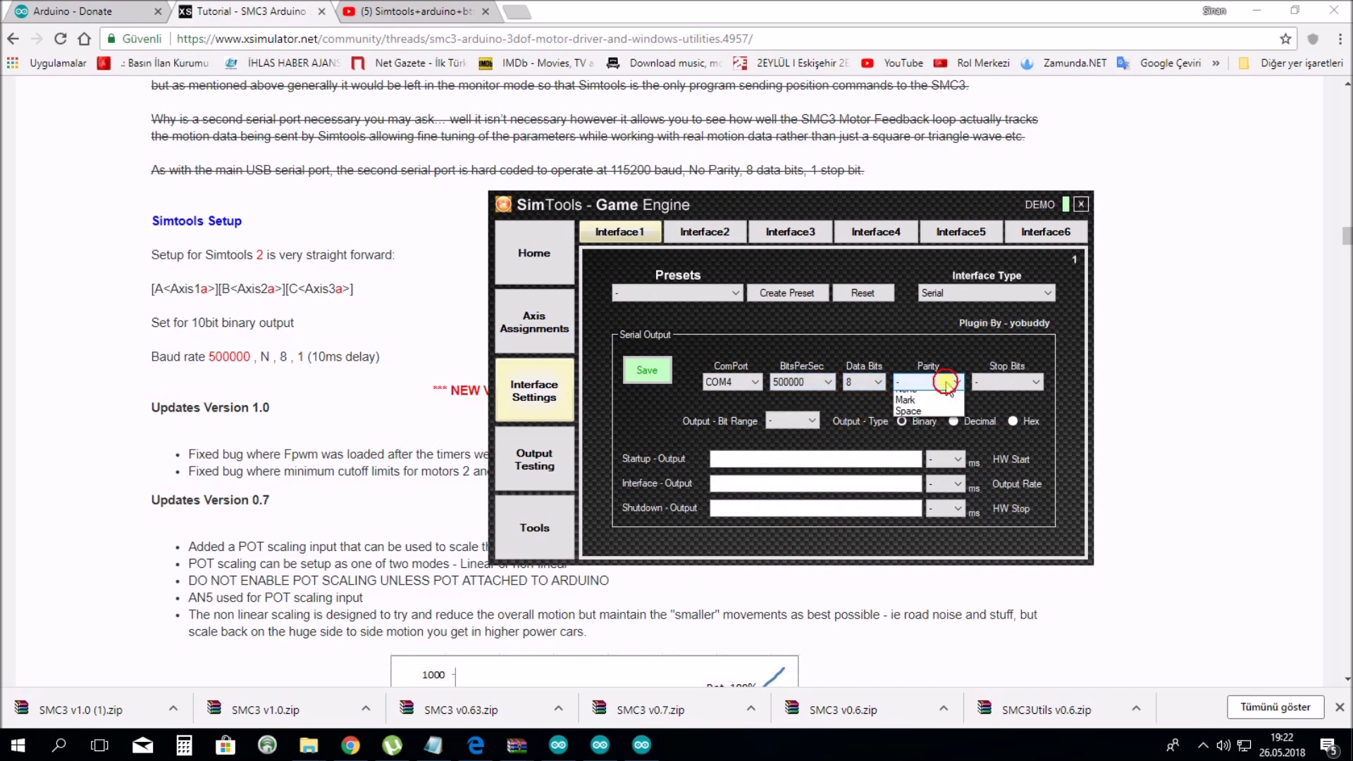
{"action": "left_click", "coordinate": [906, 431]}
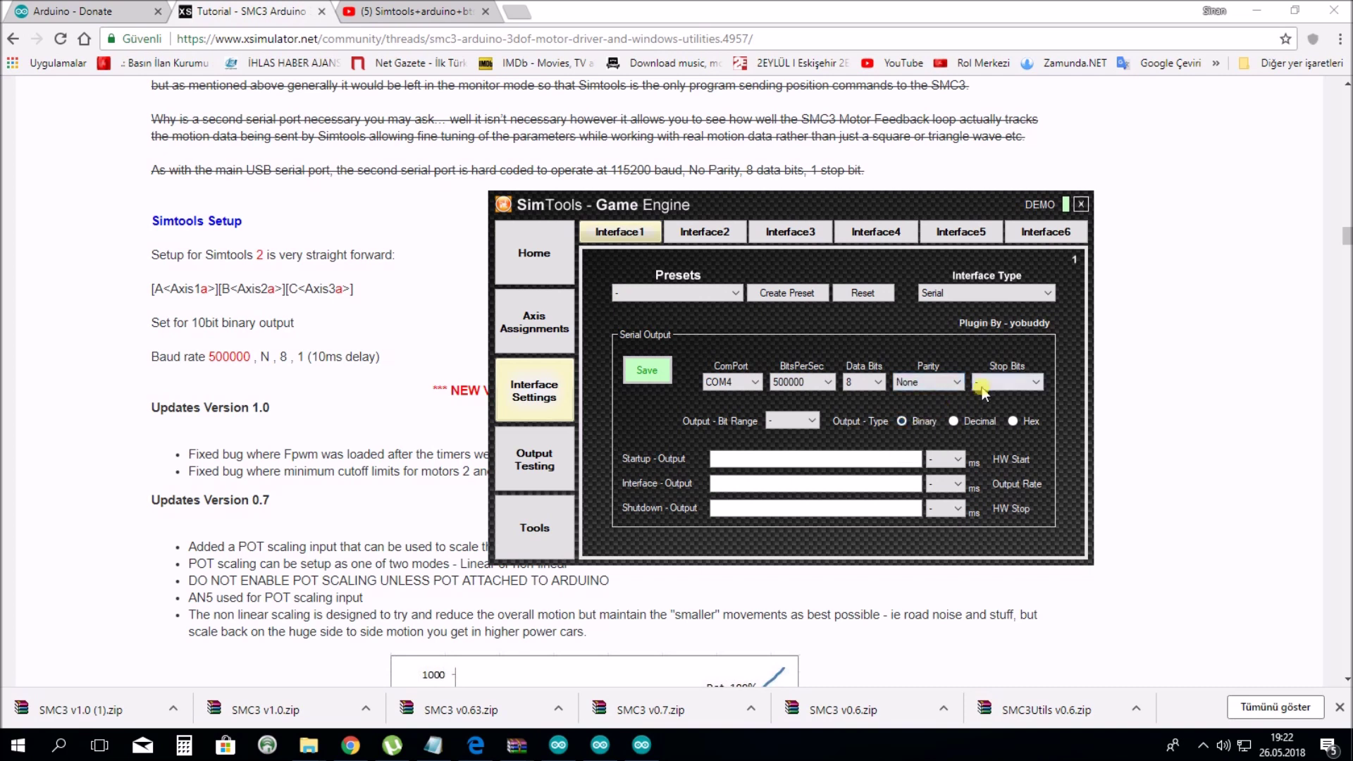
{"action": "left_click", "coordinate": [1006, 382]}
{"action": "left_click", "coordinate": [979, 409]}
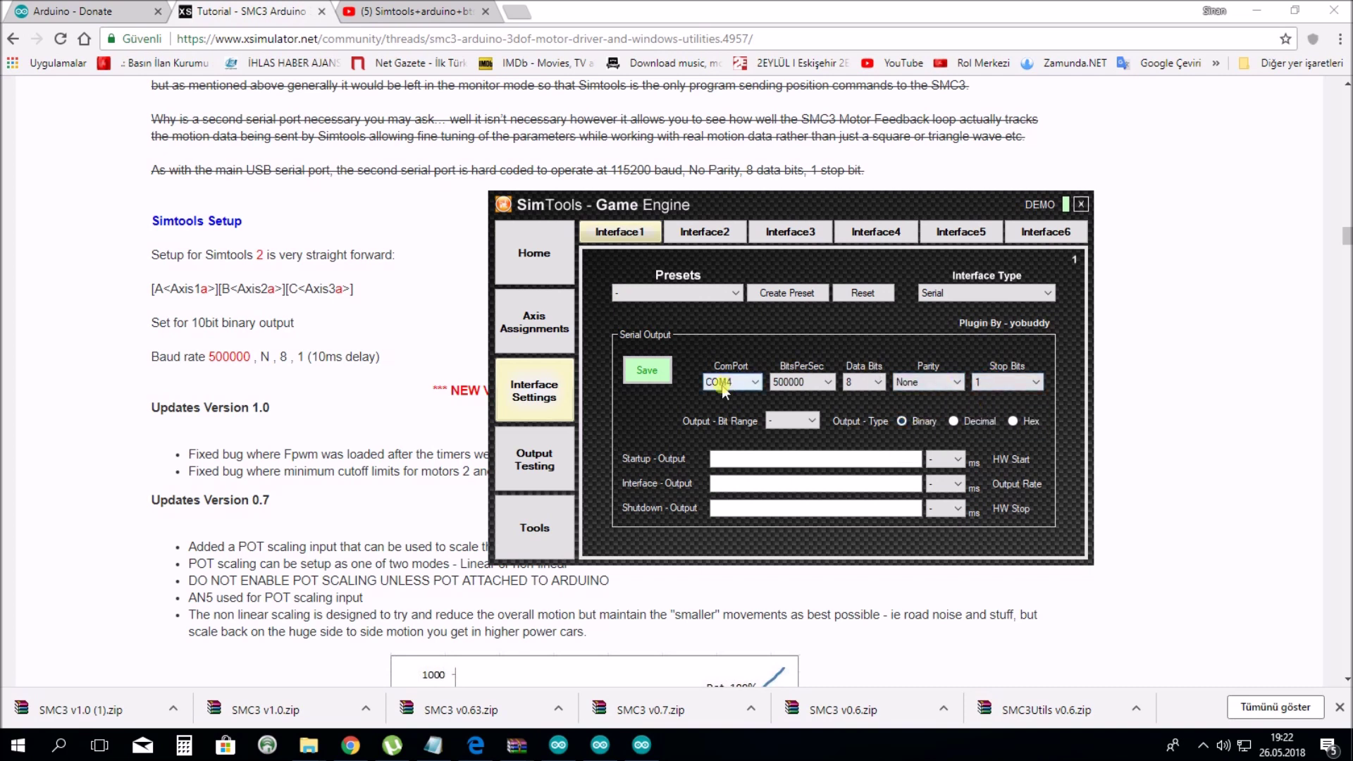
Copy [A<Axis1a>][B<Axis2a>][C<Axis3a>] from the SMC3 thread into the Interface - Output field in SimTools Game Engine
{"action": "mouse_move", "coordinate": [354, 288]}
{"action": "left_mouse_down"}
{"action": "mouse_move", "coordinate": [146, 292]}
{"action": "mouse_move", "coordinate": [355, 291]}
{"action": "left_mouse_up"}
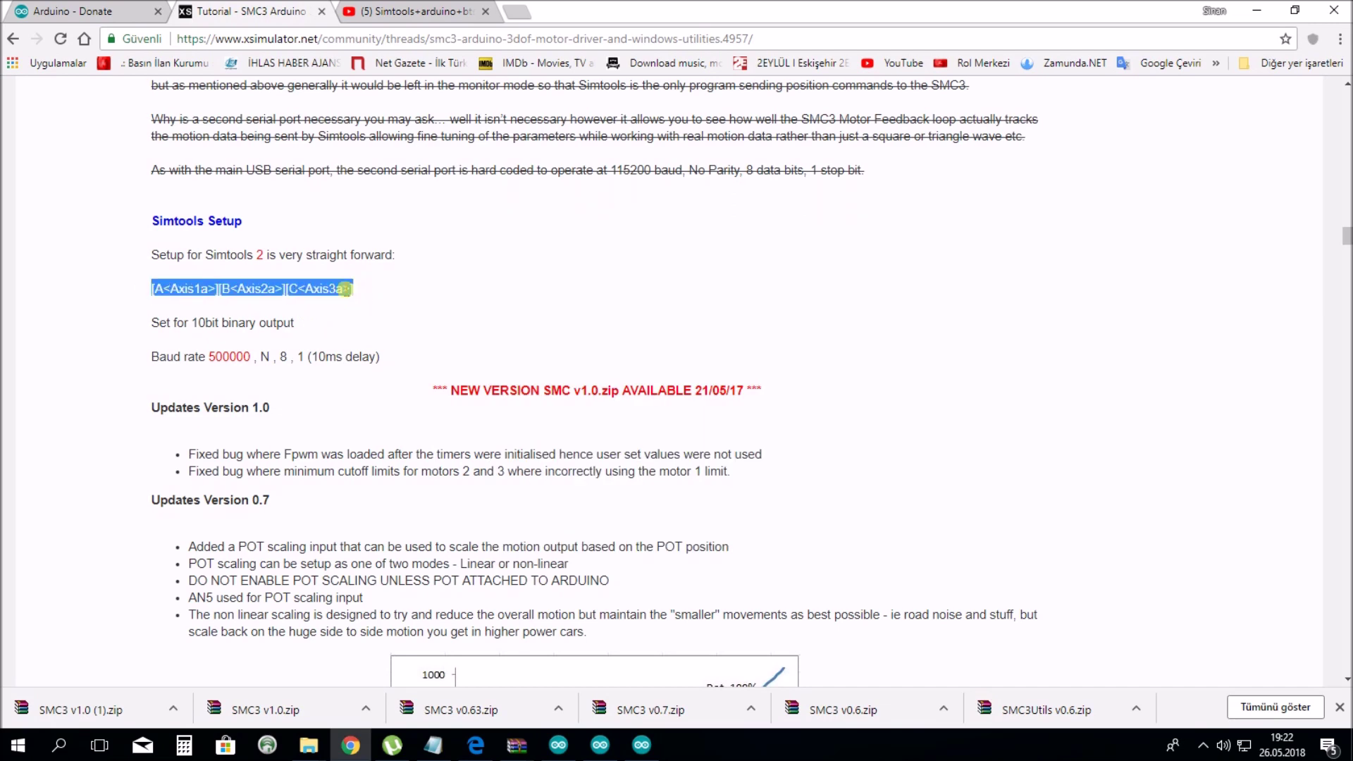
{"action": "right_click", "coordinate": [333, 290]}
{"action": "left_click", "coordinate": [364, 299]}
{"action": "left_click", "coordinate": [1203, 746]}
{"action": "left_click", "coordinate": [1203, 711]}
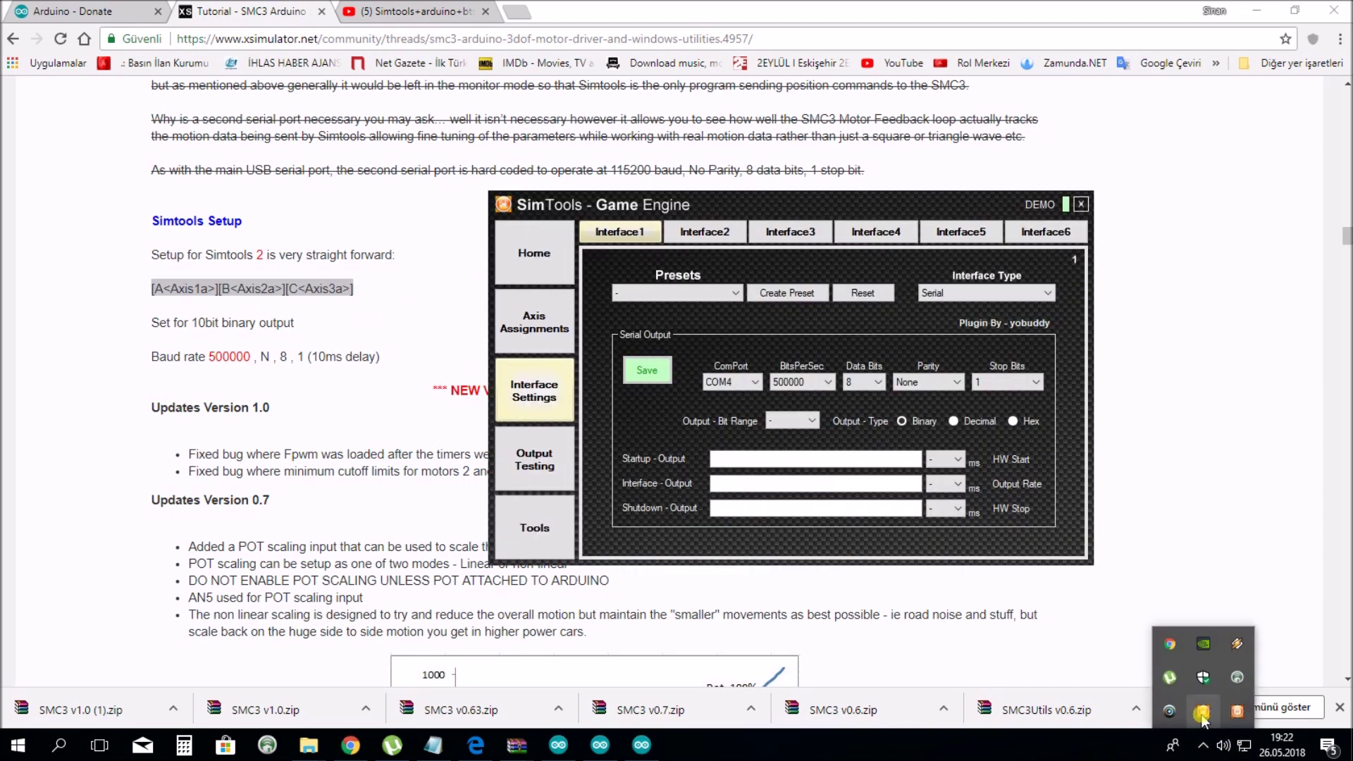
{"action": "right_click", "coordinate": [730, 483]}
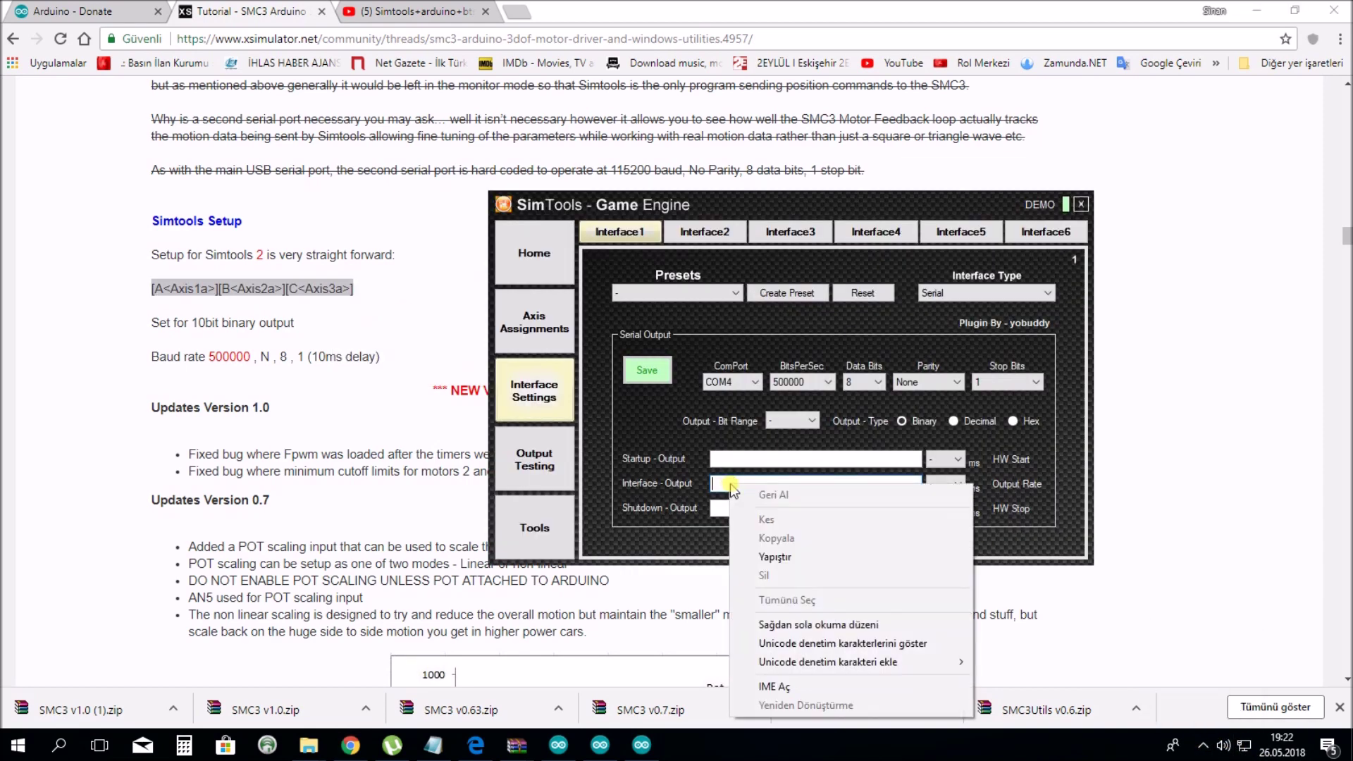
{"action": "left_click", "coordinate": [771, 552]}
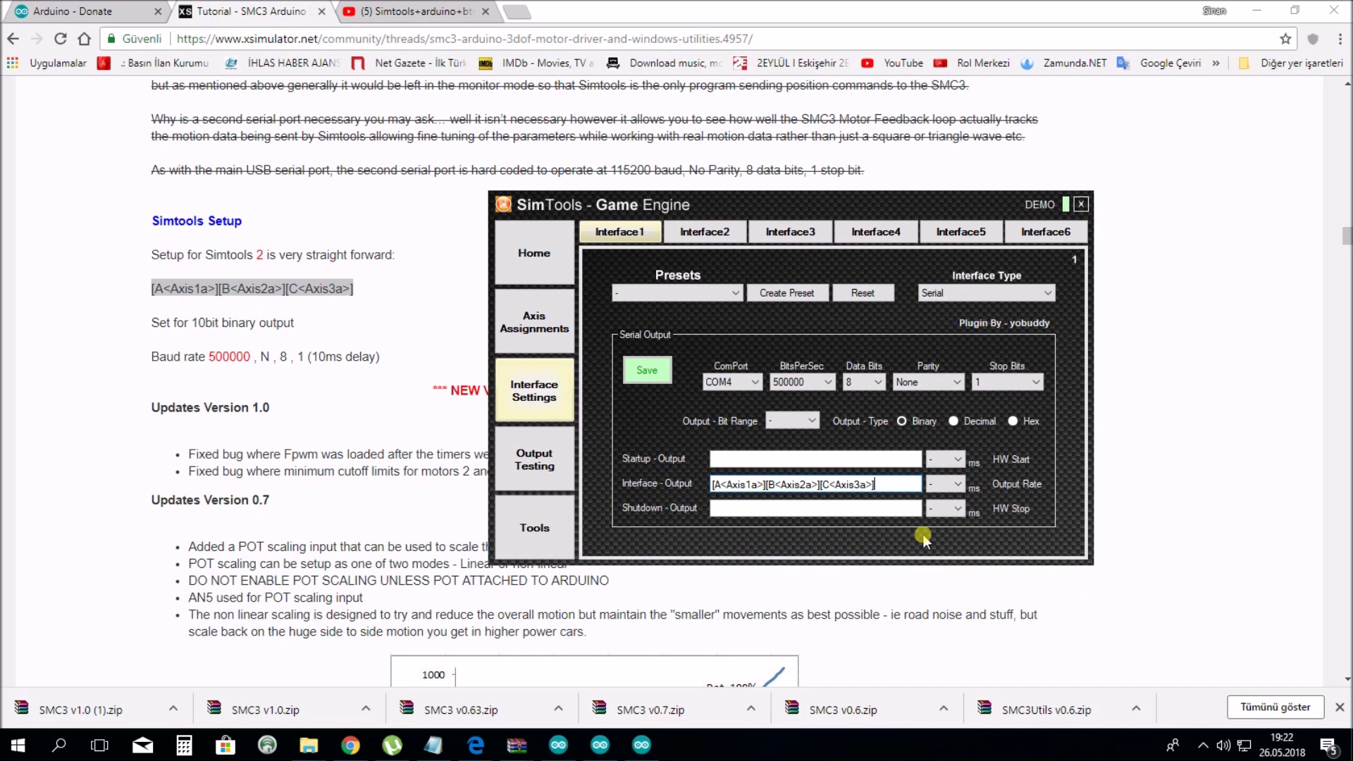
Set the output bit range to 10 and save the Interface1 settings
{"action": "left_click", "coordinate": [803, 421]}
{"action": "left_click", "coordinate": [778, 482]}
{"action": "left_click", "coordinate": [643, 372]}
Create an interface preset named live for speed from the Interface1 settings
{"action": "left_click", "coordinate": [798, 295]}
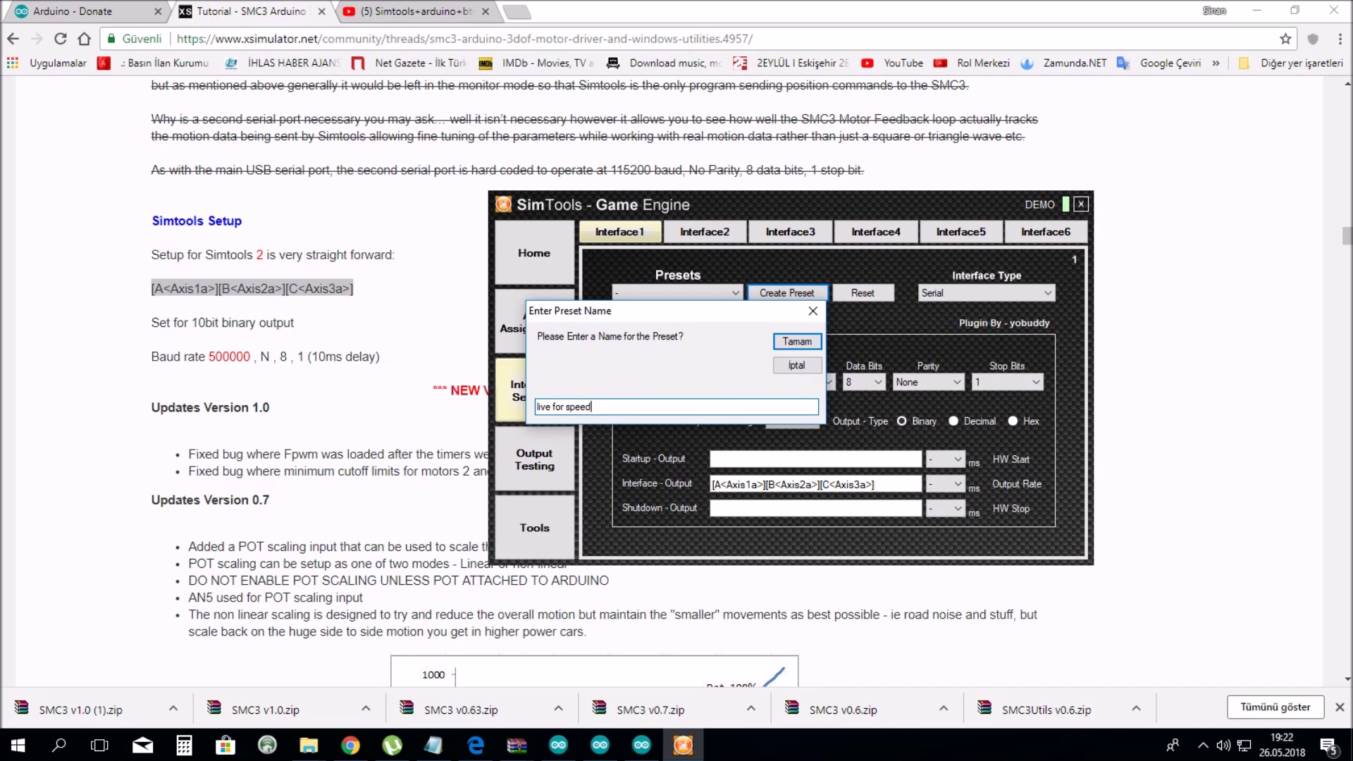
{"action": "key", "text": "Return"}
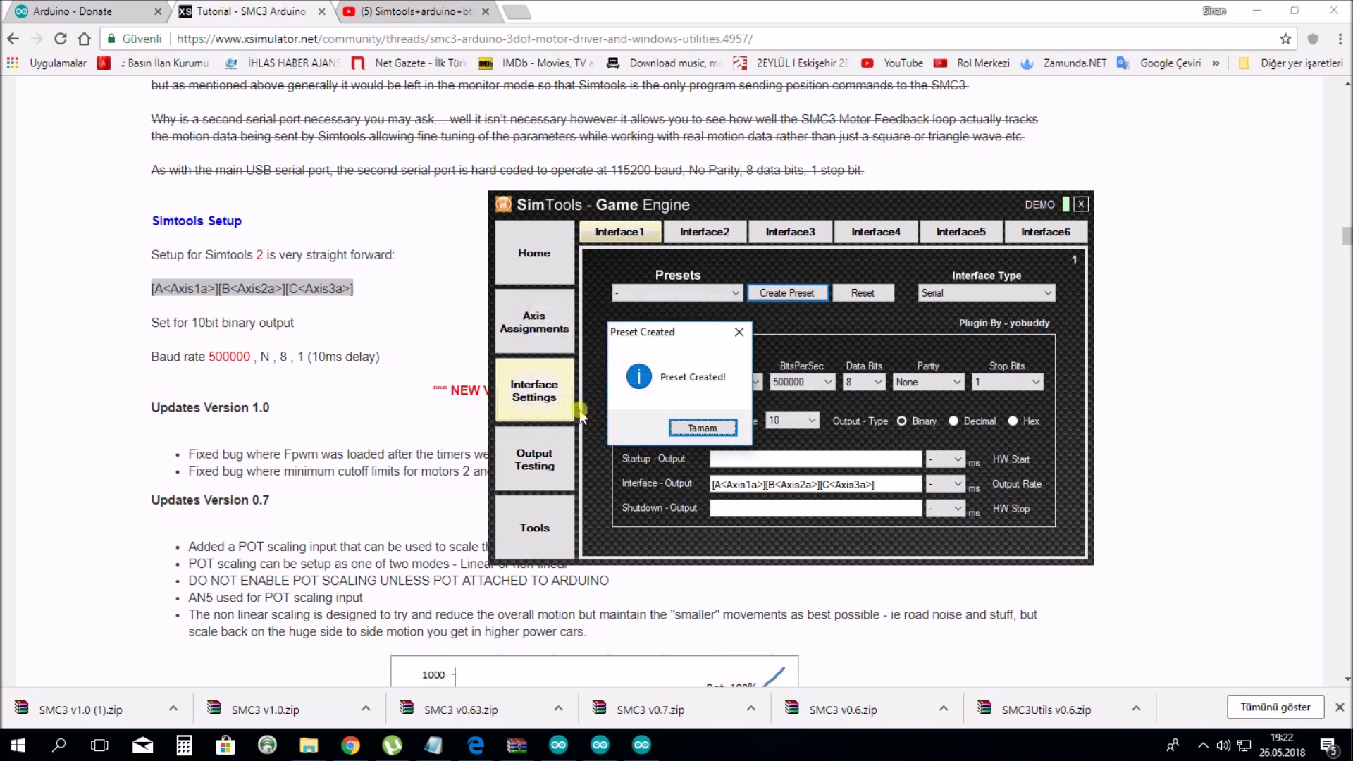
{"action": "left_click", "coordinate": [701, 429]}
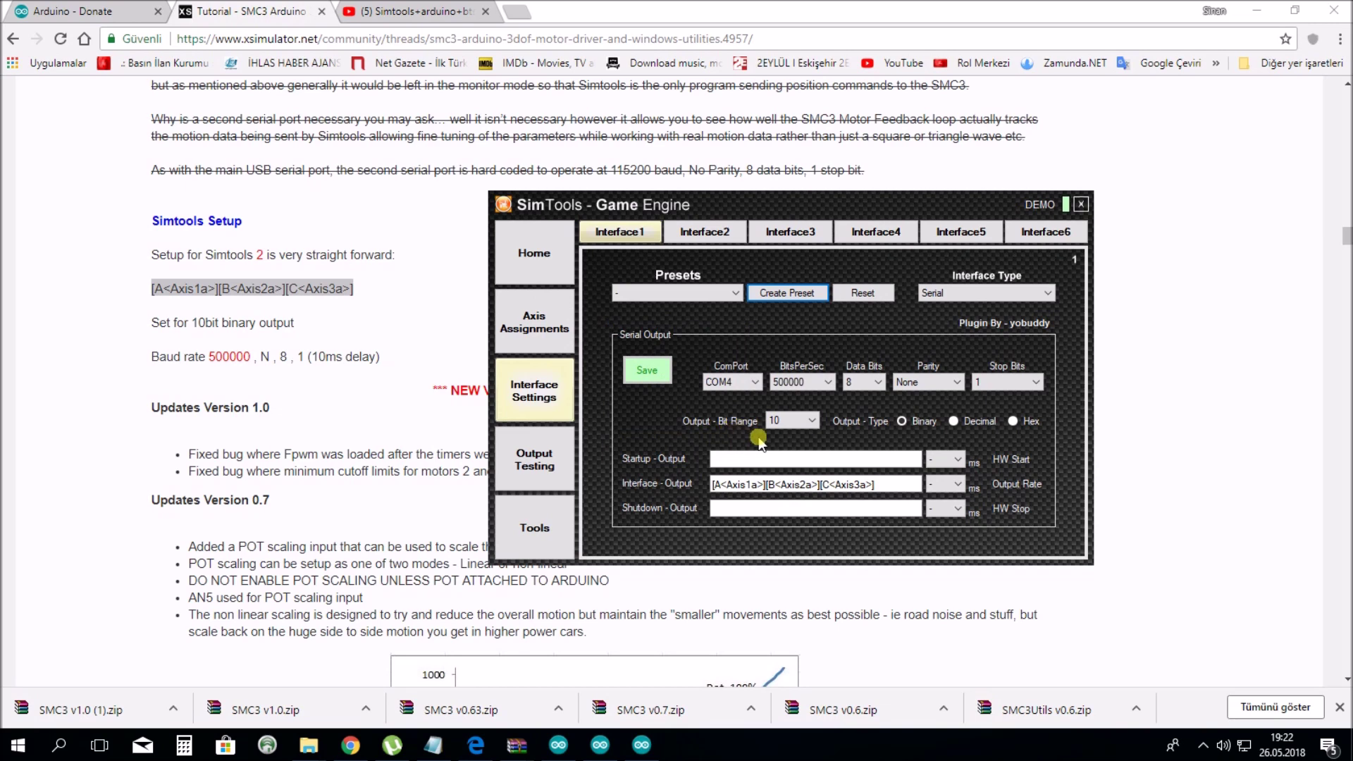
Set the axis type to Generic 2D Basic in the (a) axis assignments and open the DOF 1 force choices for Axis1a
{"action": "left_click", "coordinate": [527, 350]}
{"action": "left_click", "coordinate": [997, 293]}
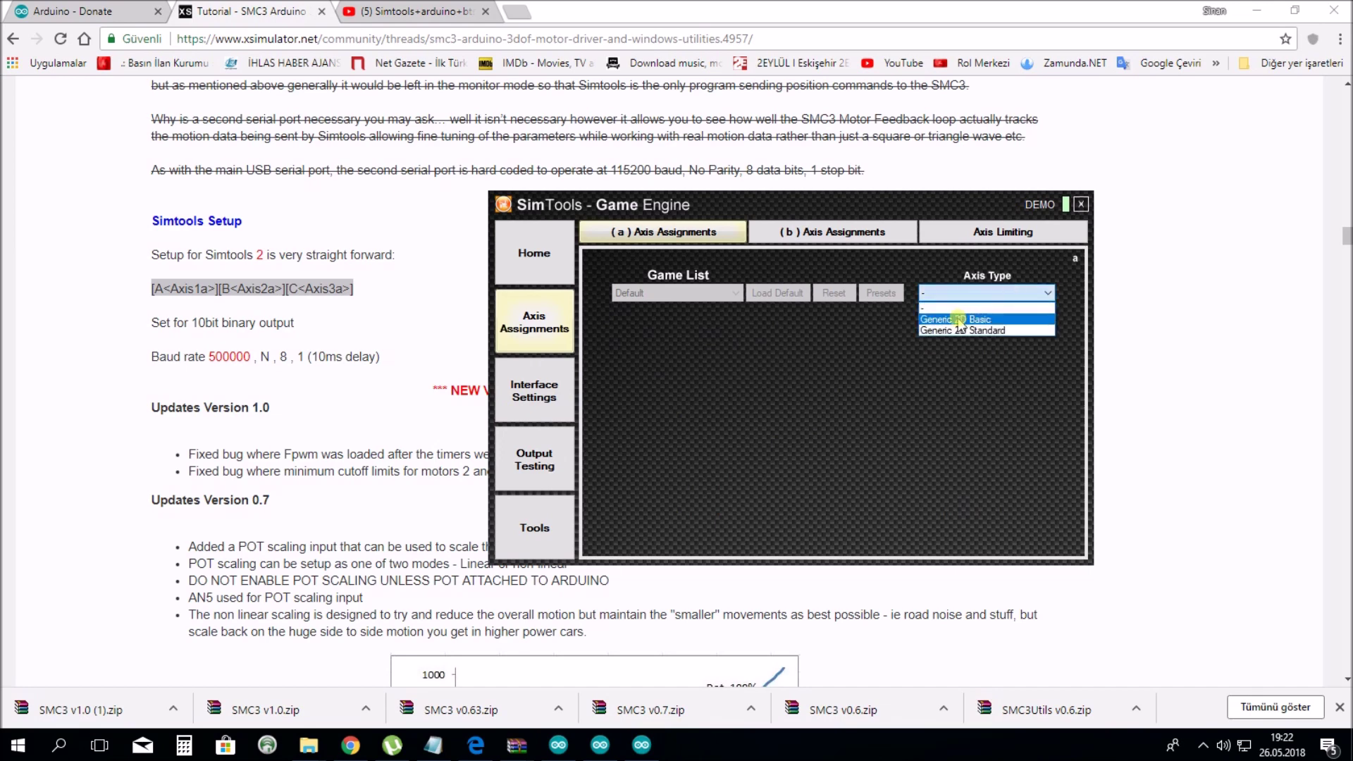
{"action": "left_click", "coordinate": [970, 323]}
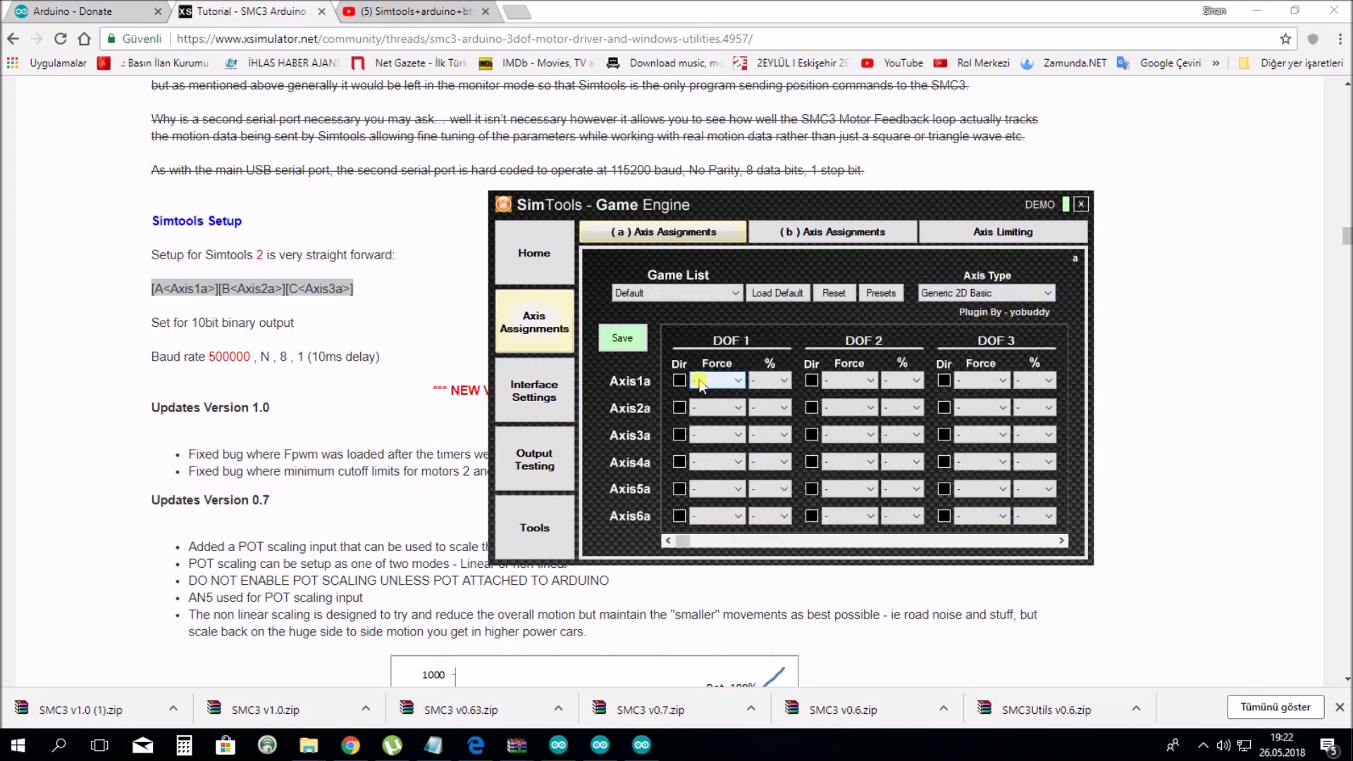
{"action": "left_click", "coordinate": [701, 381]}
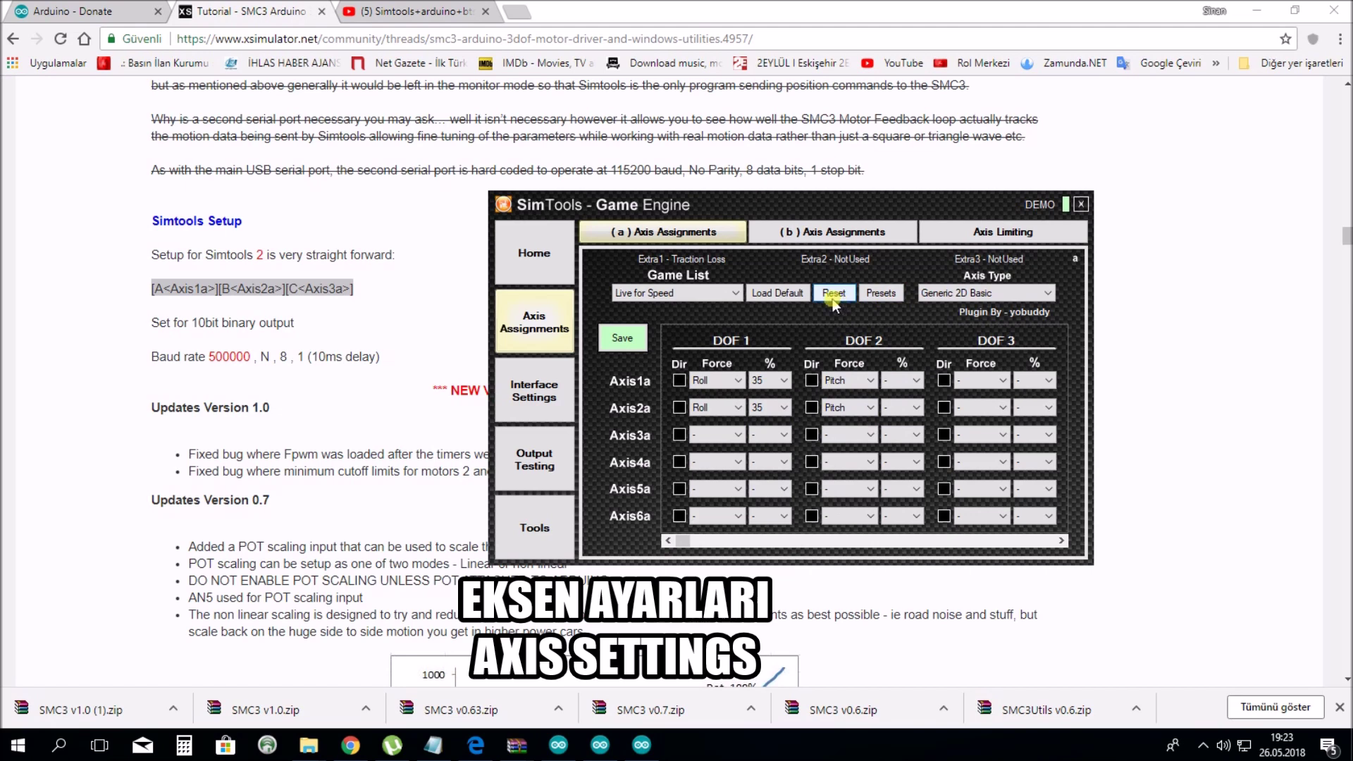
Load the 301 Force Dynamics axis assignment preset for Live for Speed
{"action": "left_click", "coordinate": [881, 293]}
{"action": "left_click", "coordinate": [663, 382]}
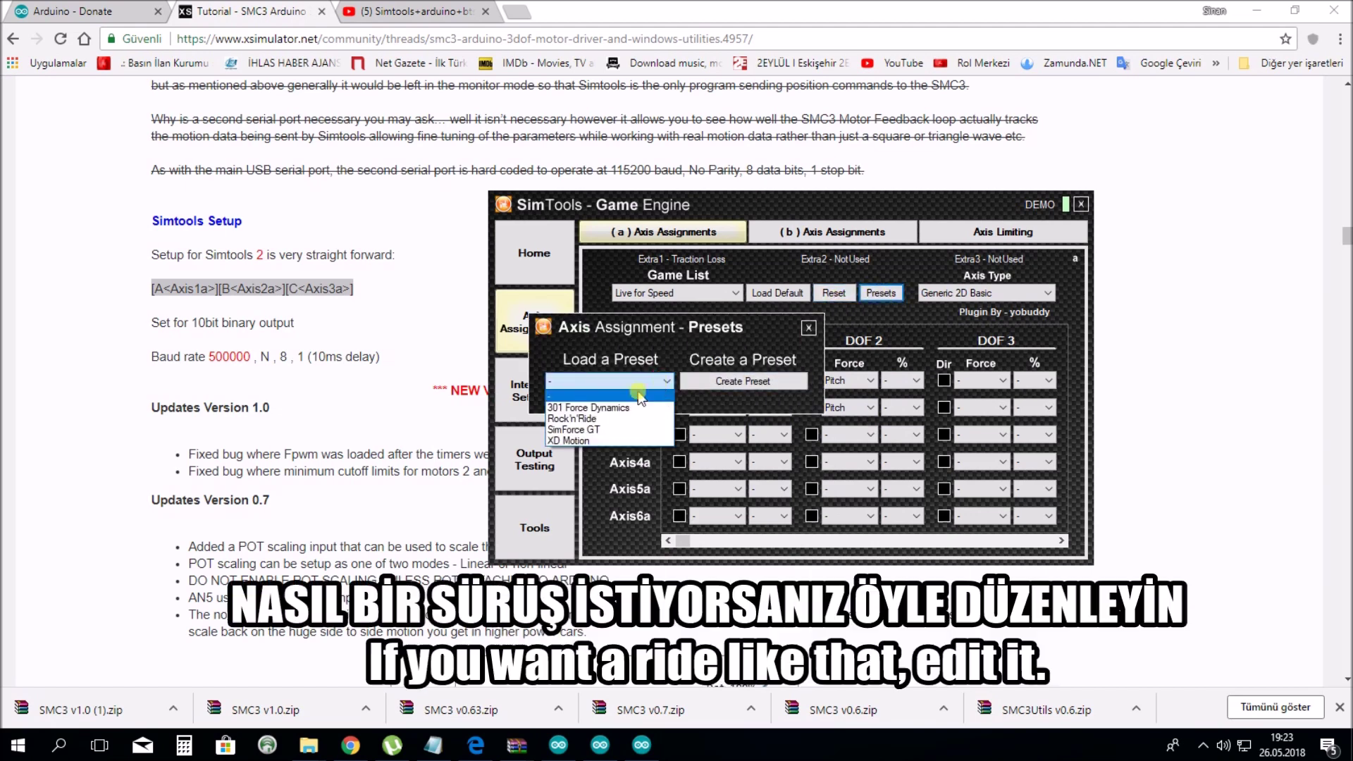
{"action": "left_click", "coordinate": [583, 408]}
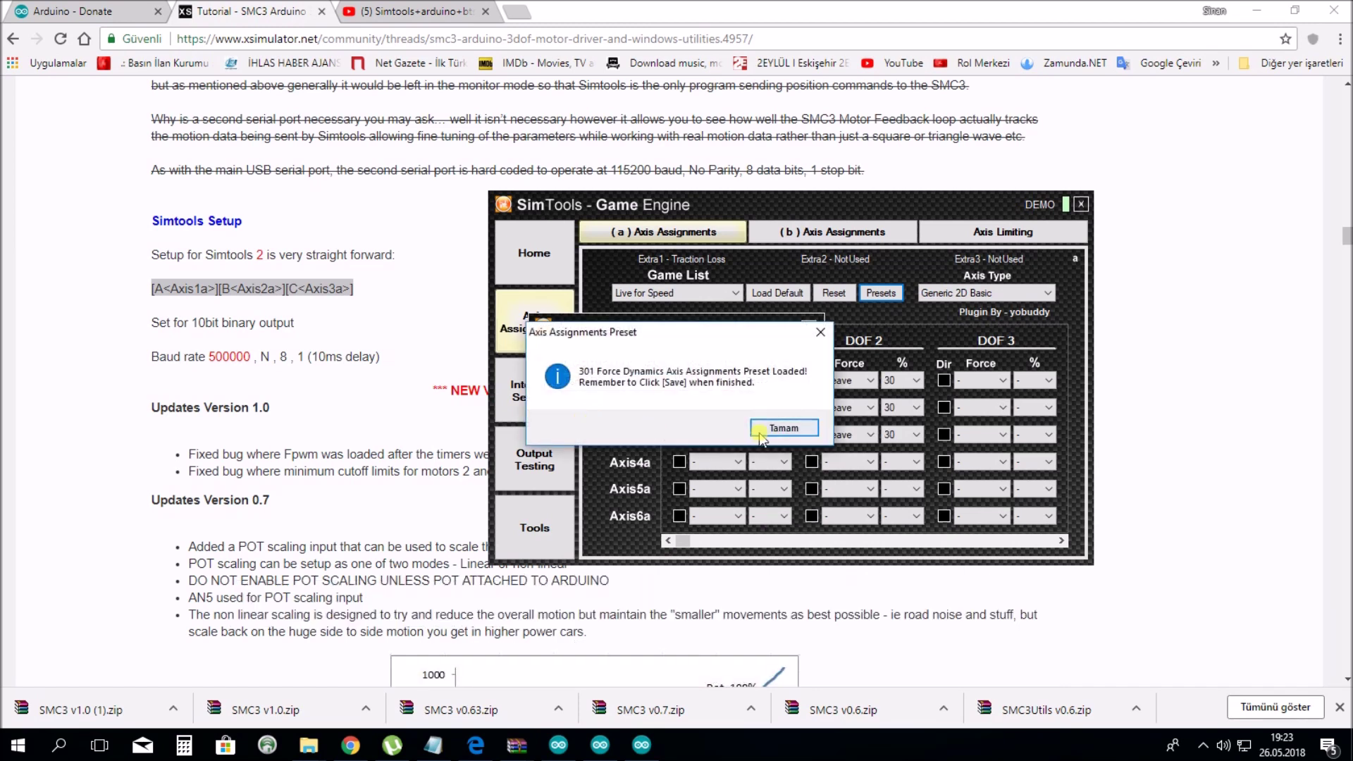
Load the SimForce GT axis assignment preset for Live for Speed and save the axis assignments
{"action": "left_click", "coordinate": [782, 427]}
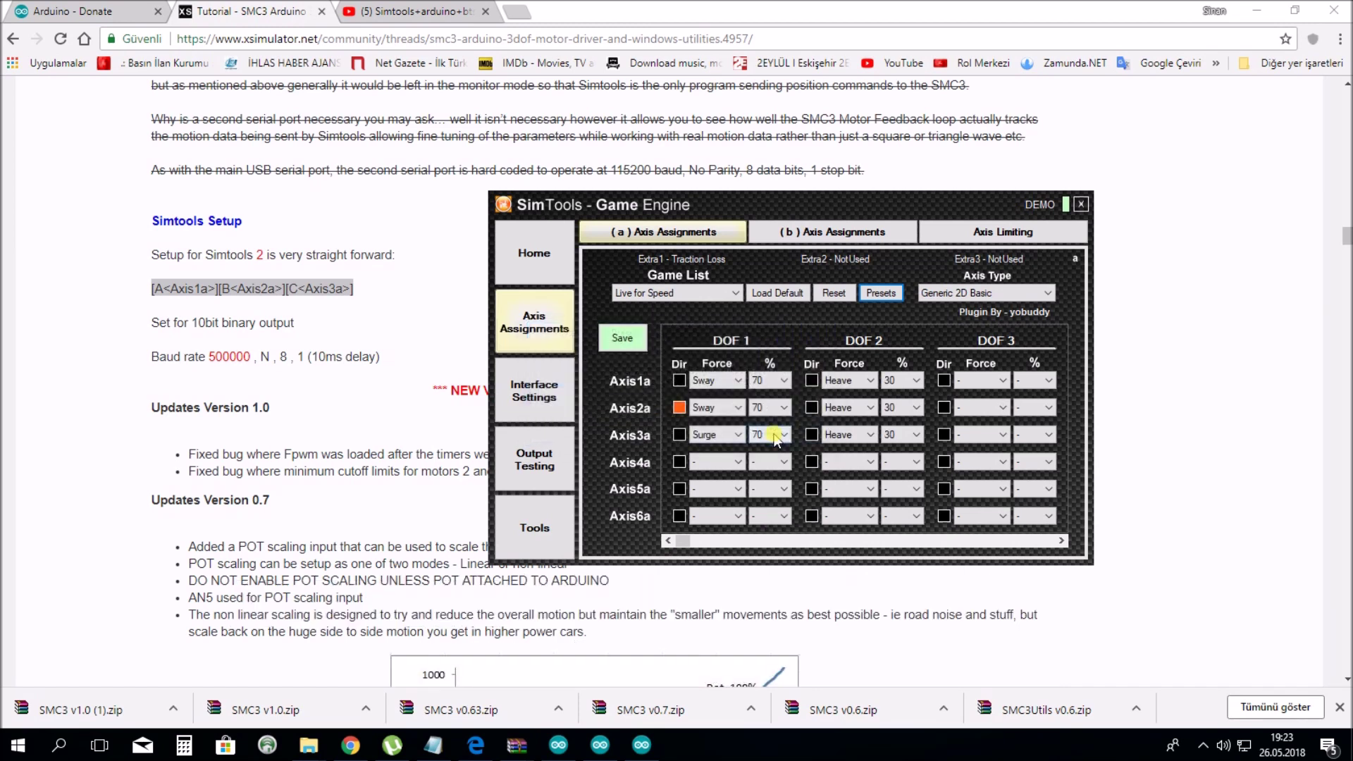
{"action": "left_click", "coordinate": [881, 296]}
{"action": "left_click", "coordinate": [658, 384]}
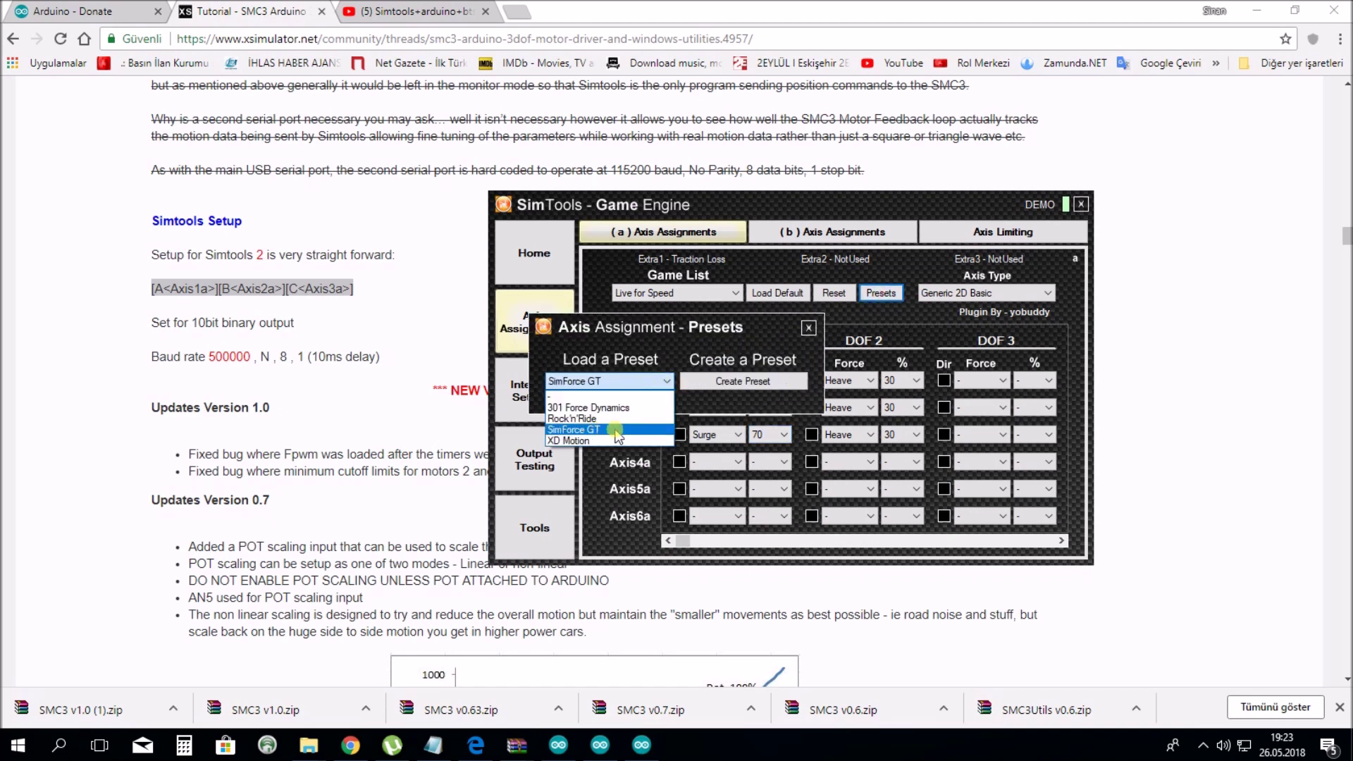
{"action": "left_click", "coordinate": [694, 399]}
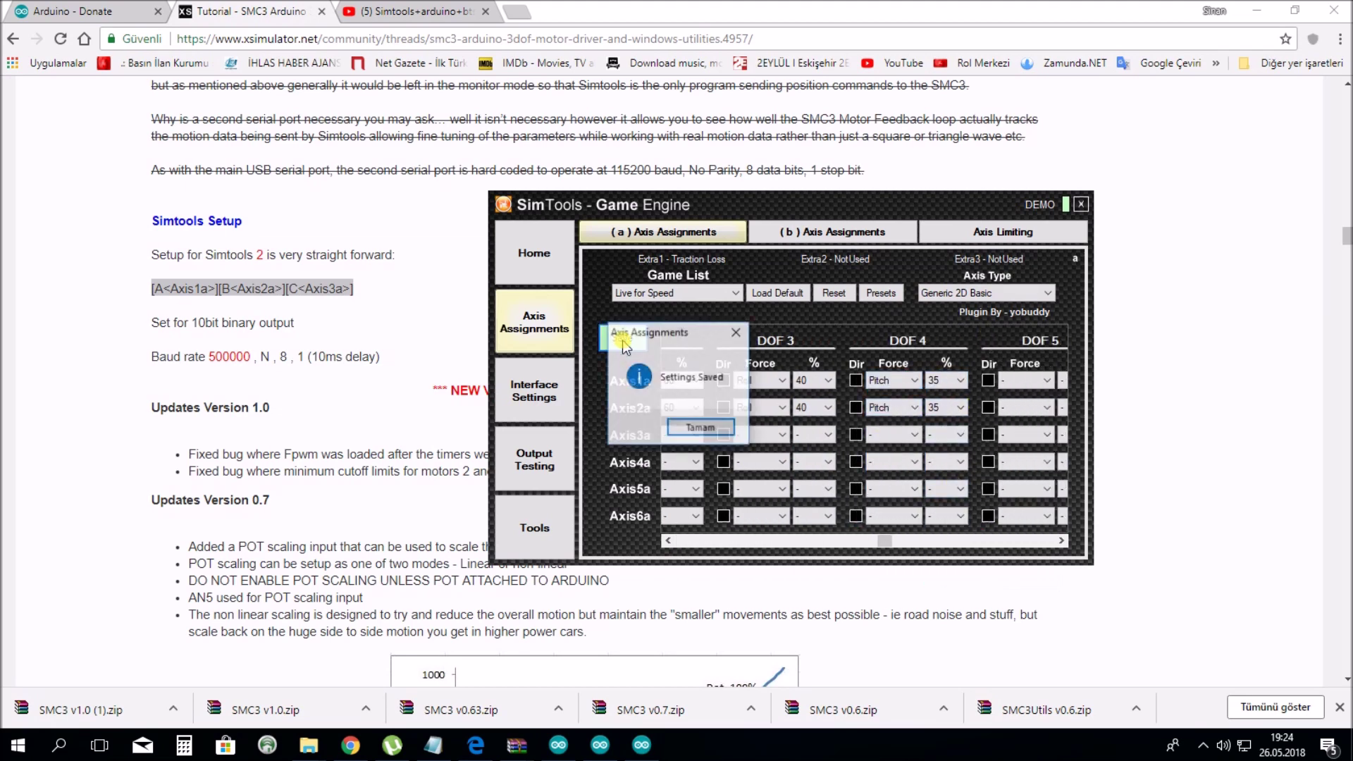
{"action": "left_click", "coordinate": [712, 432]}
{"action": "left_click", "coordinate": [727, 429]}
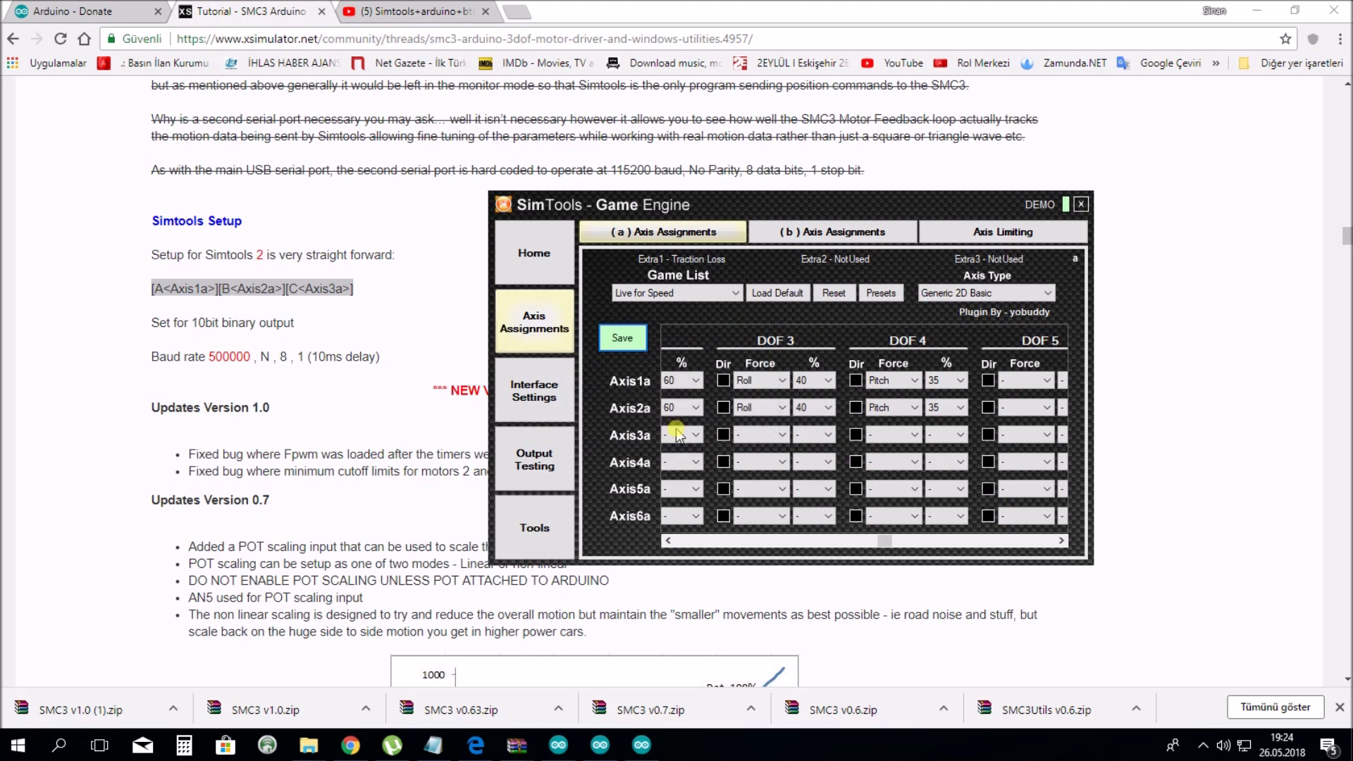
Turn on output testing for the DOF output and open the virtual axis view
{"action": "left_click", "coordinate": [534, 458]}
{"action": "left_click", "coordinate": [787, 294]}
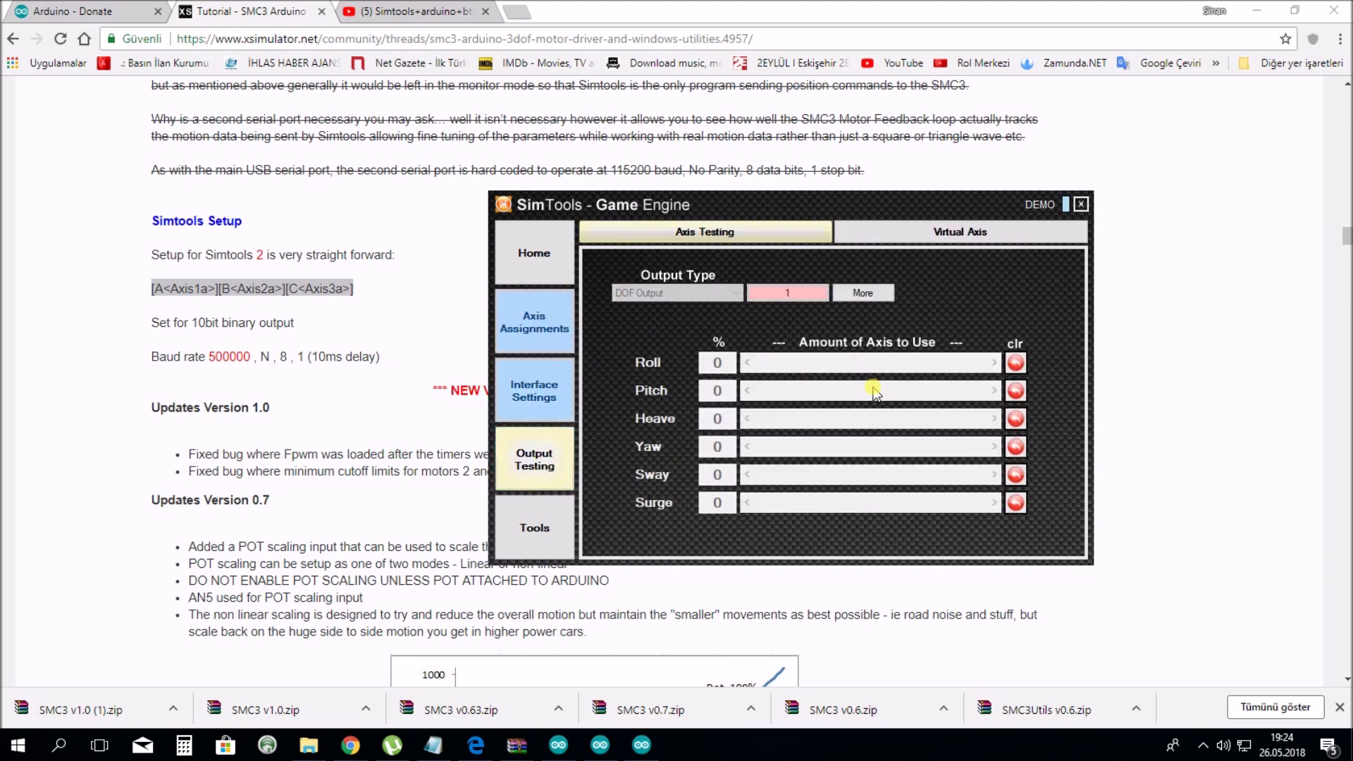
{"action": "key", "text": "space"}
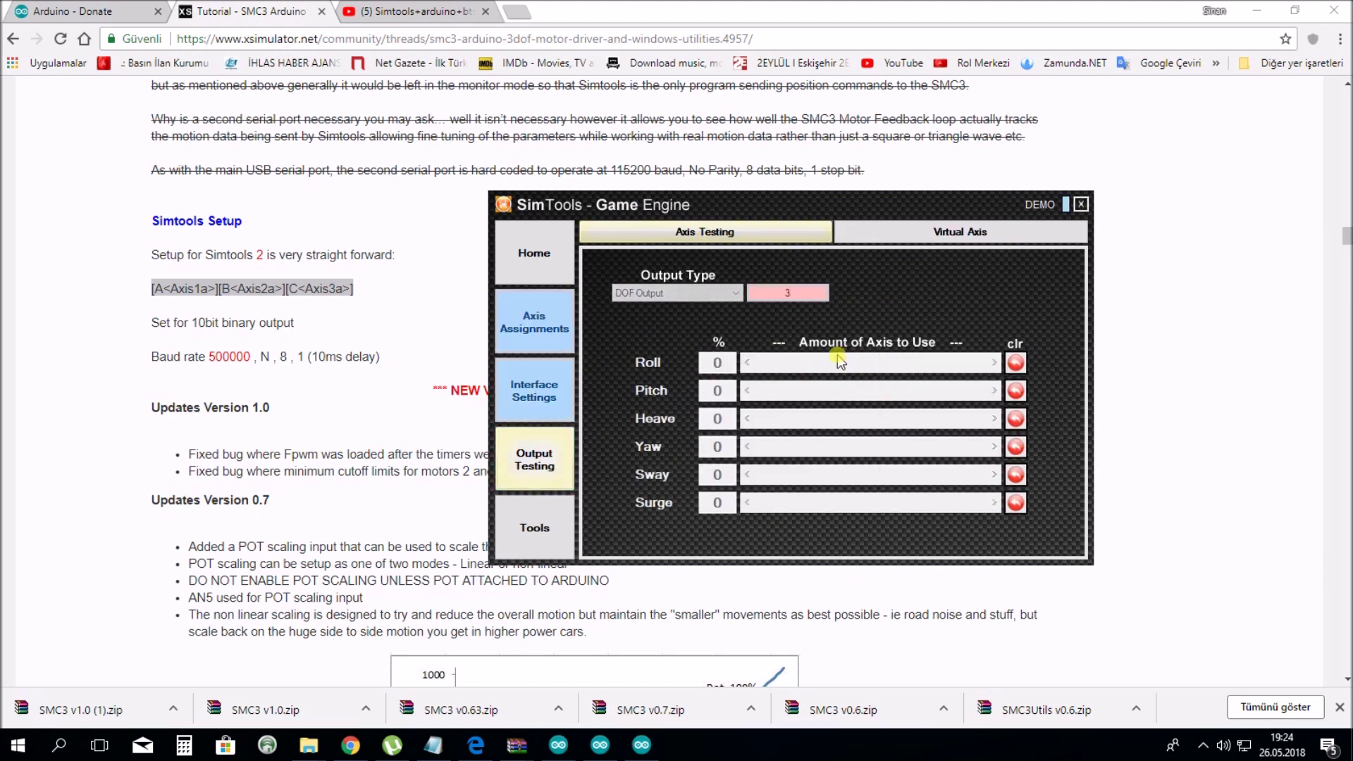
{"action": "left_click", "coordinate": [923, 233]}
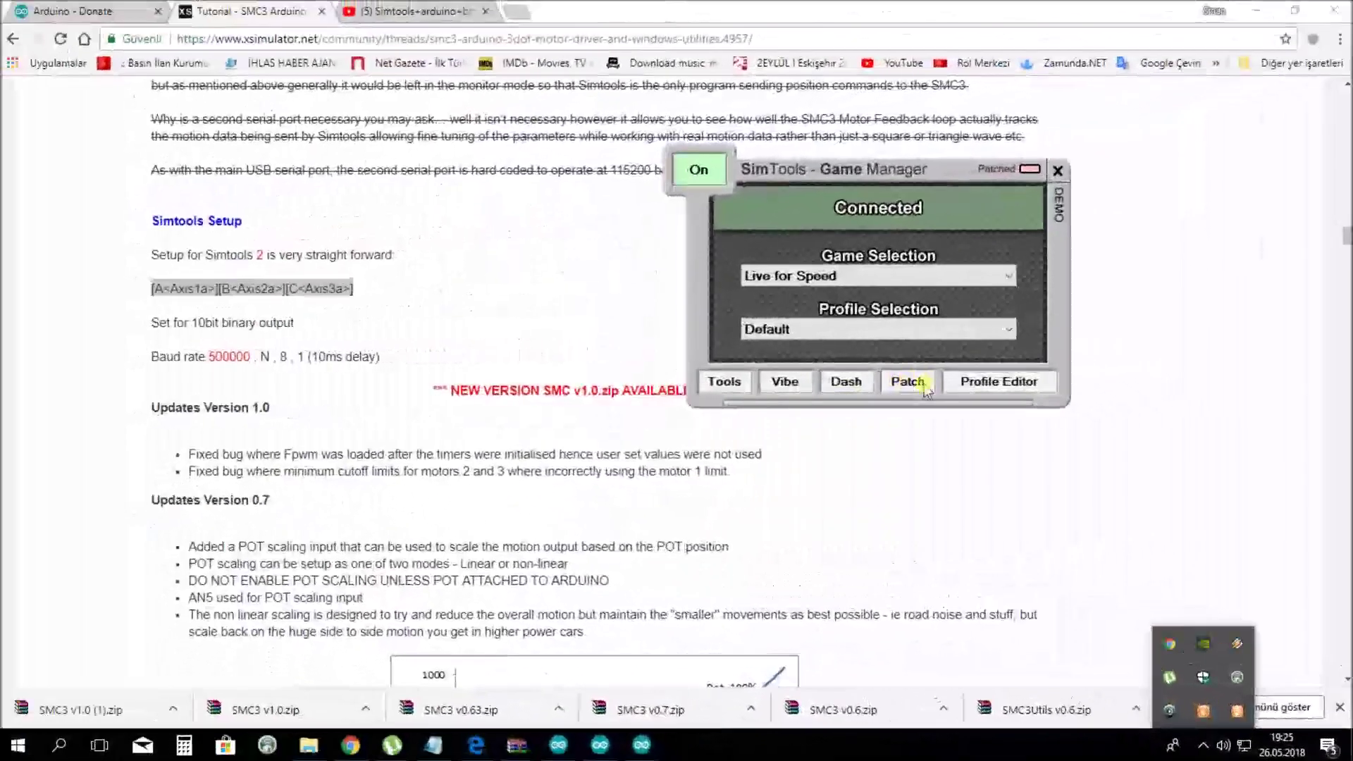
In Game Manager, patch Live for Speed using the E:\OYUNLAR\lfs folder and close the manager
{"action": "left_click", "coordinate": [791, 381]}
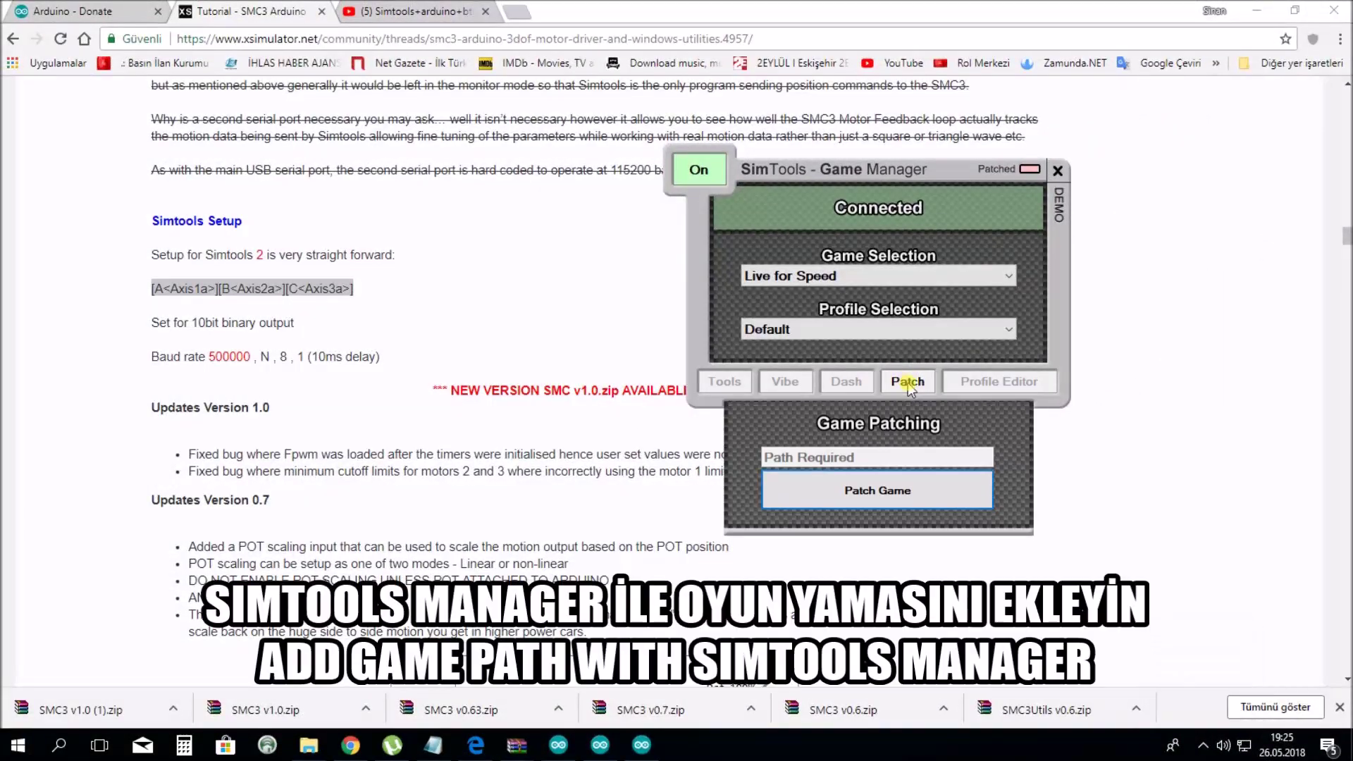
{"action": "left_click", "coordinate": [877, 492]}
{"action": "left_click", "coordinate": [688, 422]}
{"action": "left_click", "coordinate": [748, 421]}
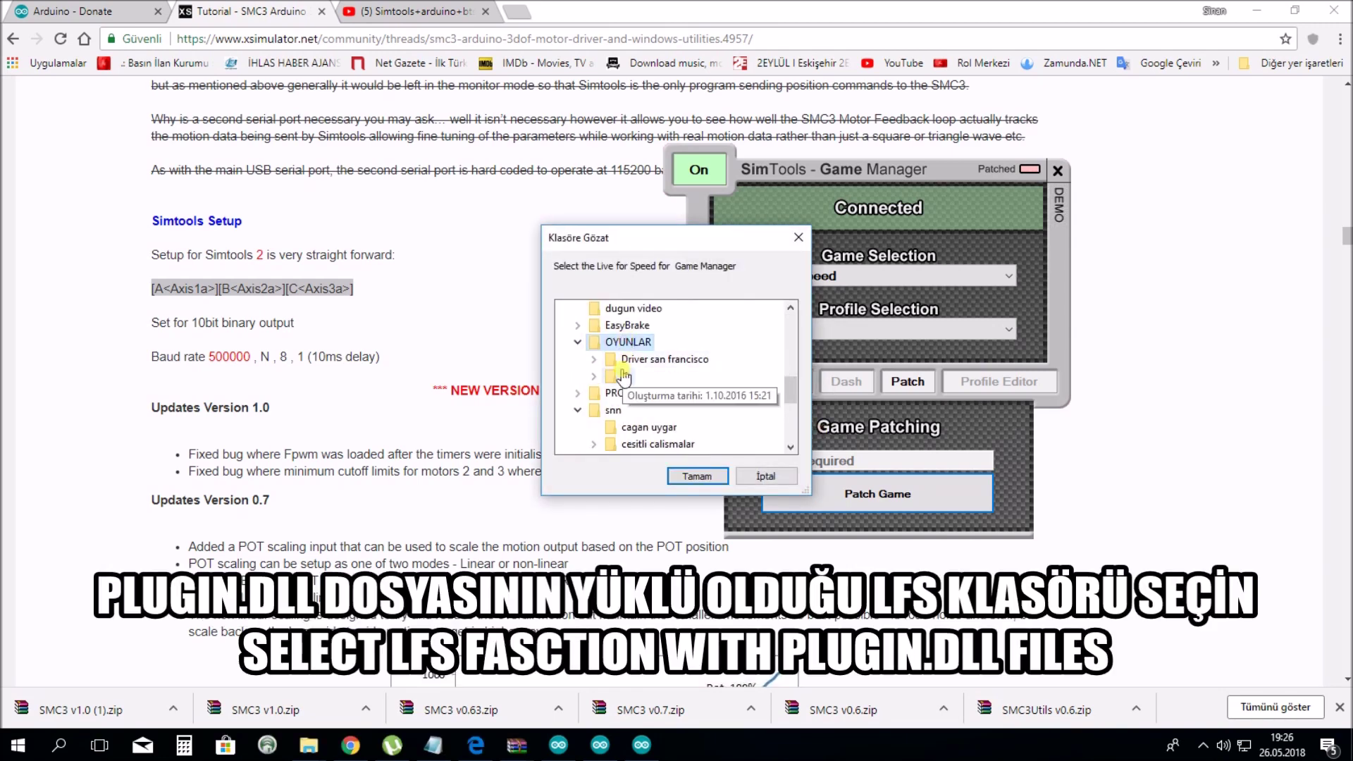
{"action": "left_click", "coordinate": [623, 377]}
{"action": "left_click", "coordinate": [693, 477]}
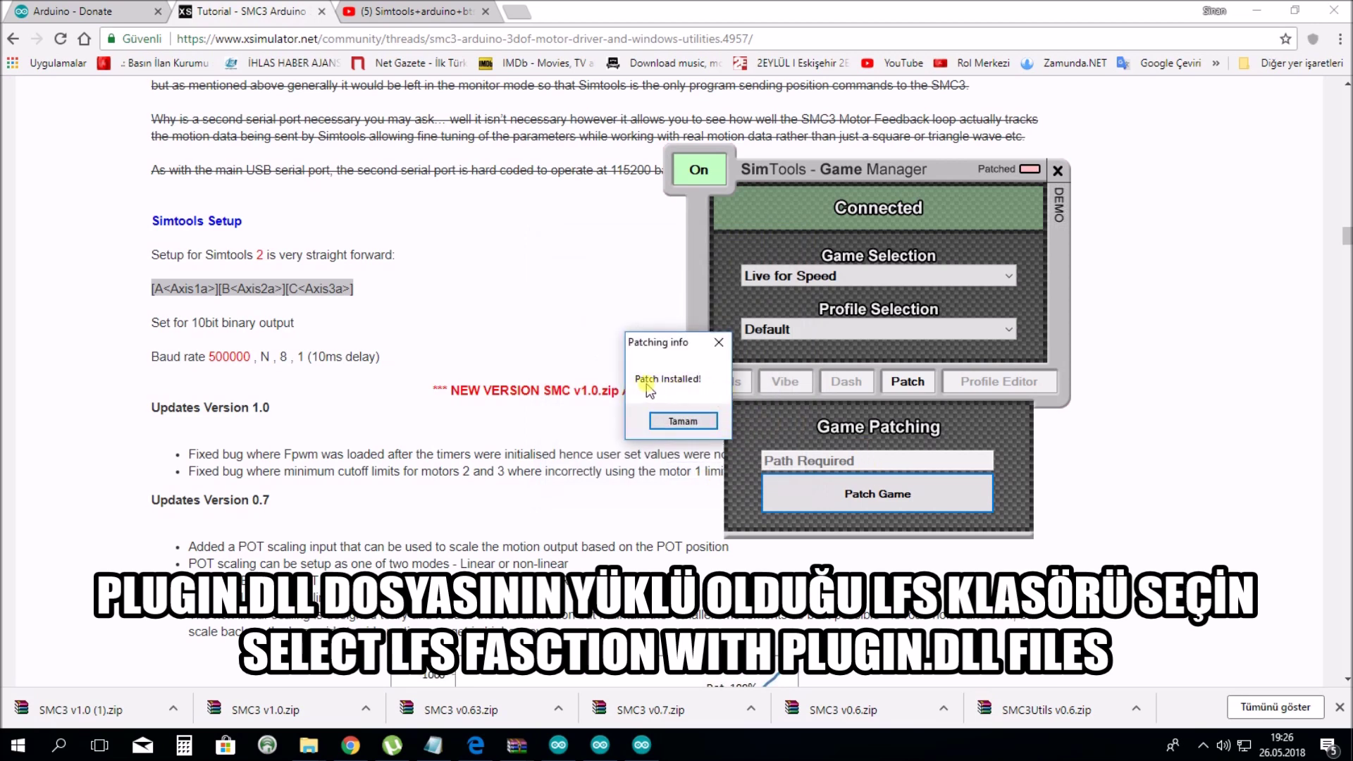
{"action": "left_click", "coordinate": [682, 420]}
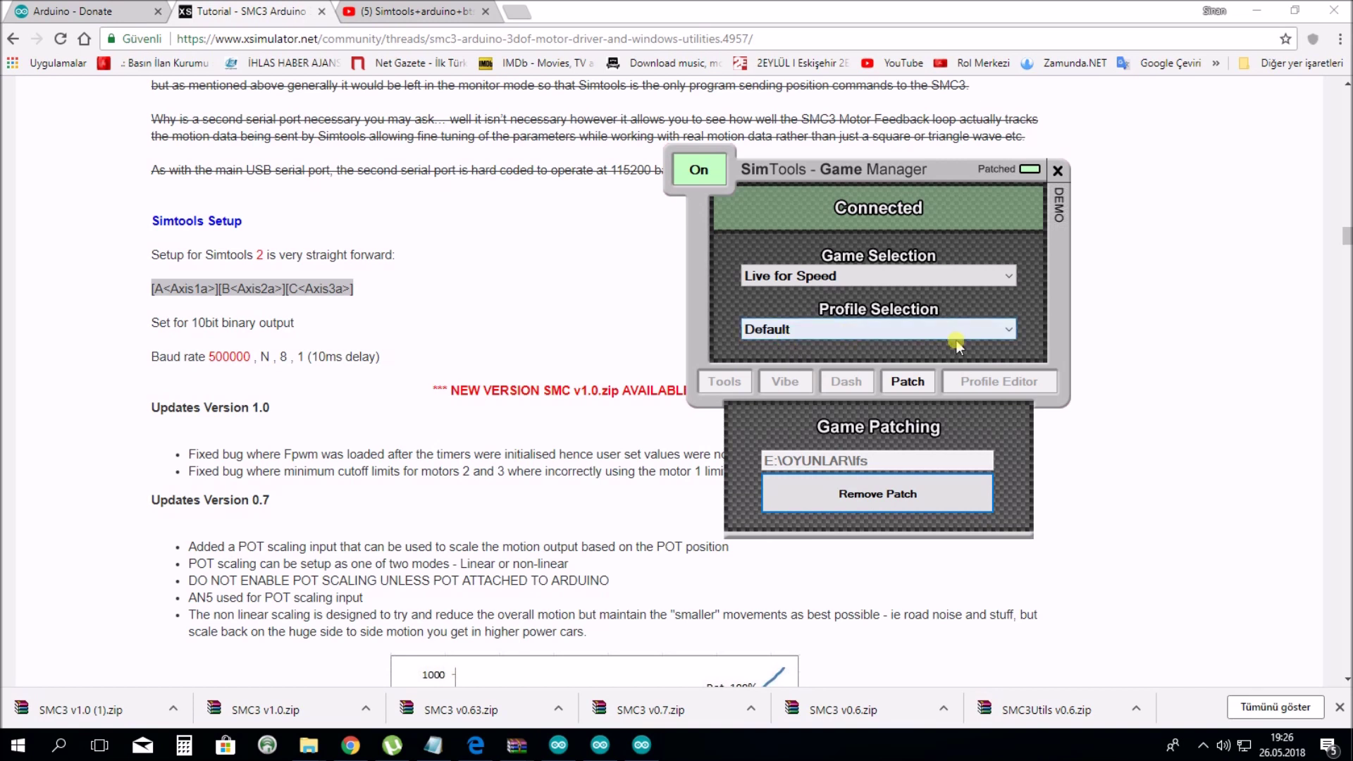
{"action": "left_click", "coordinate": [1056, 171]}
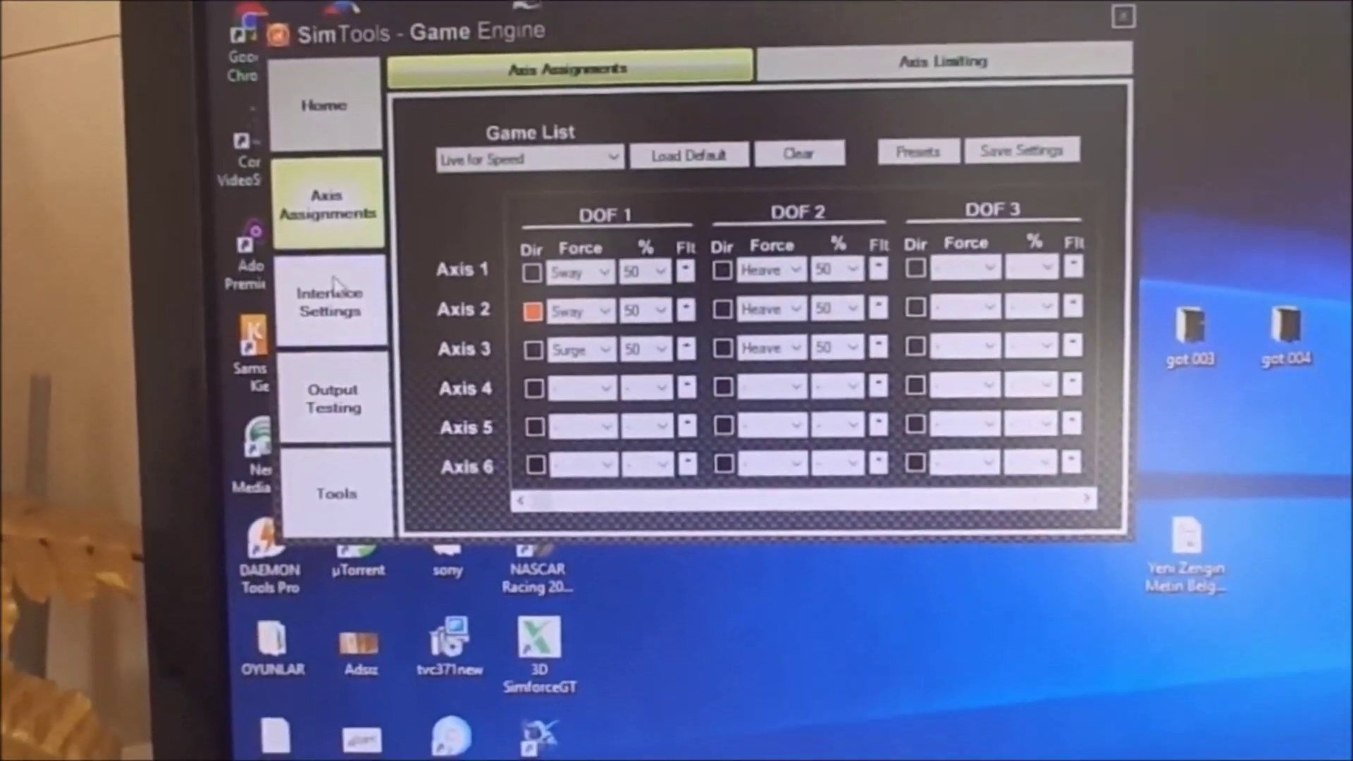
Review the Interface1 serial settings, the output testing page and the Live for Speed axis assignments in Game Engine
{"action": "left_click", "coordinate": [351, 377]}
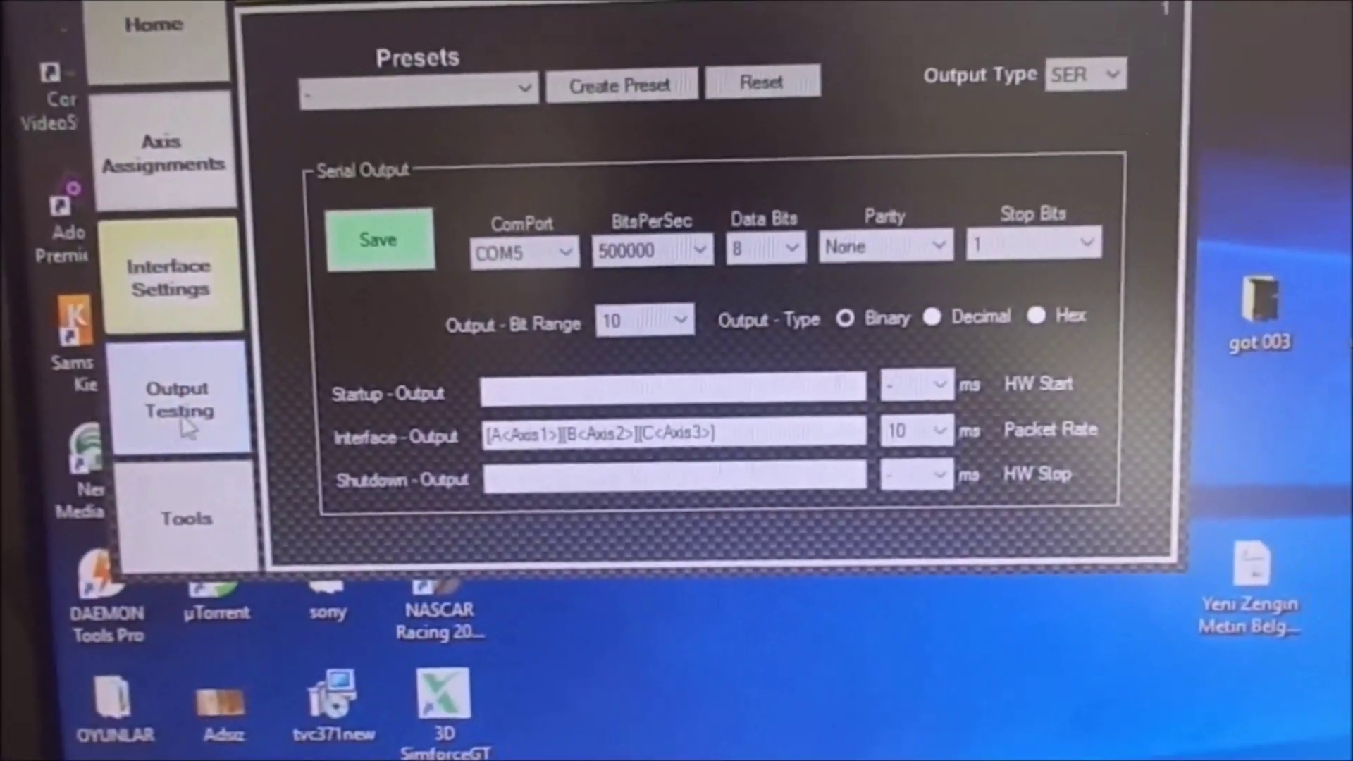
{"action": "left_click", "coordinate": [181, 420]}
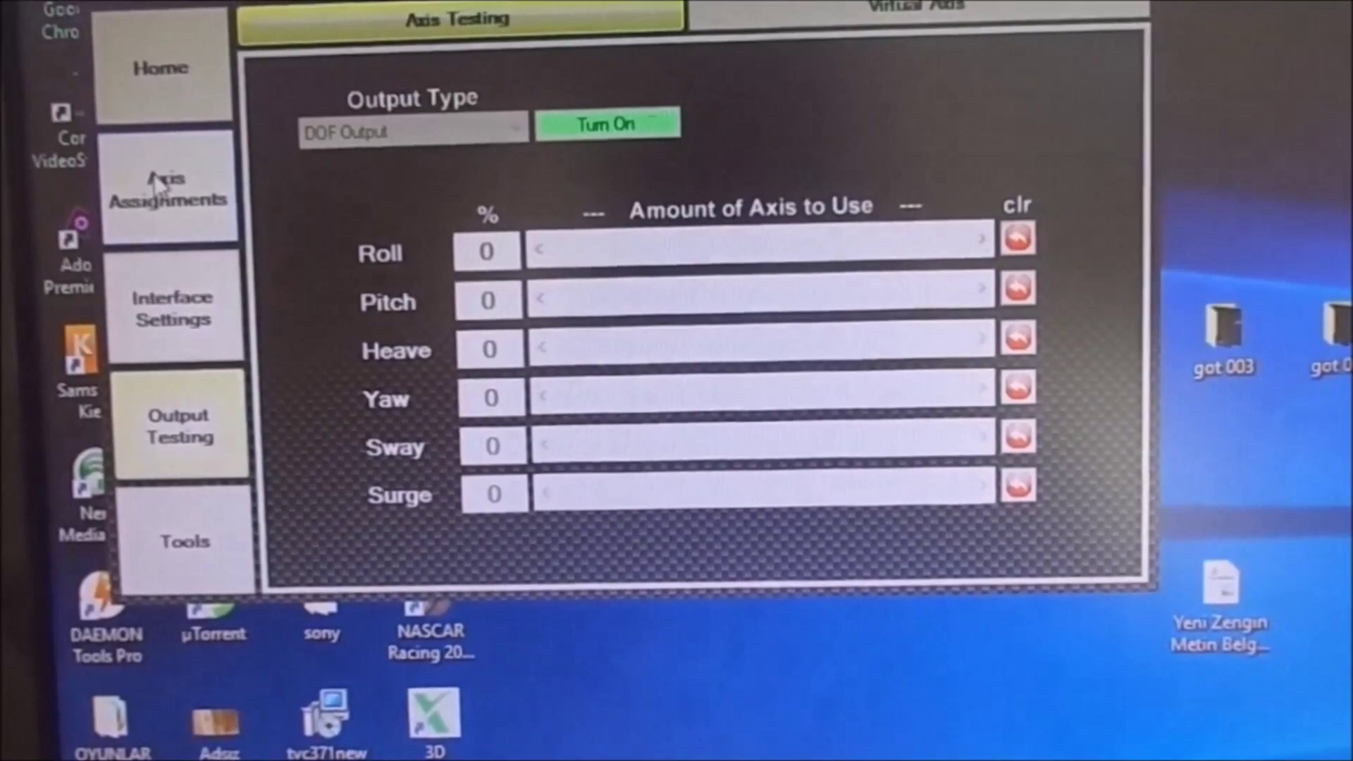
{"action": "left_click", "coordinate": [162, 127]}
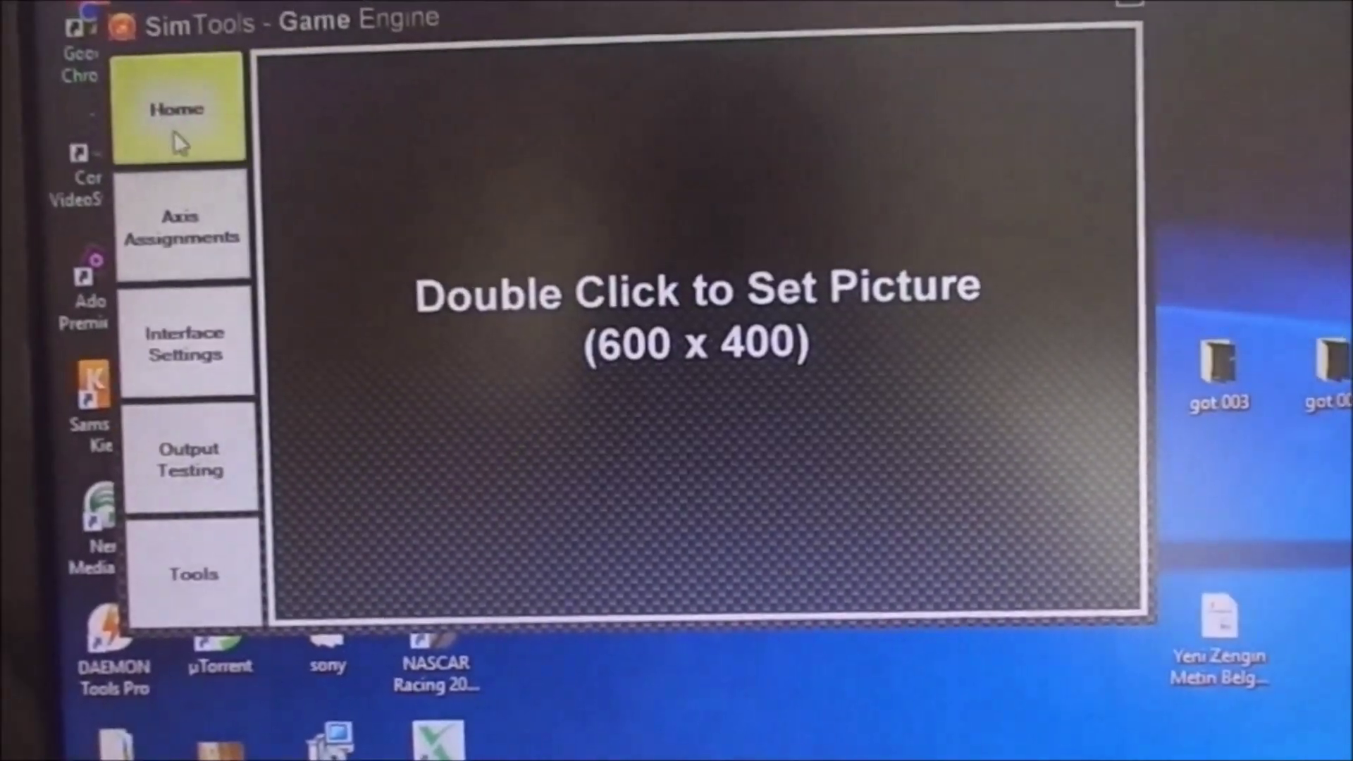
{"action": "left_click", "coordinate": [176, 243]}
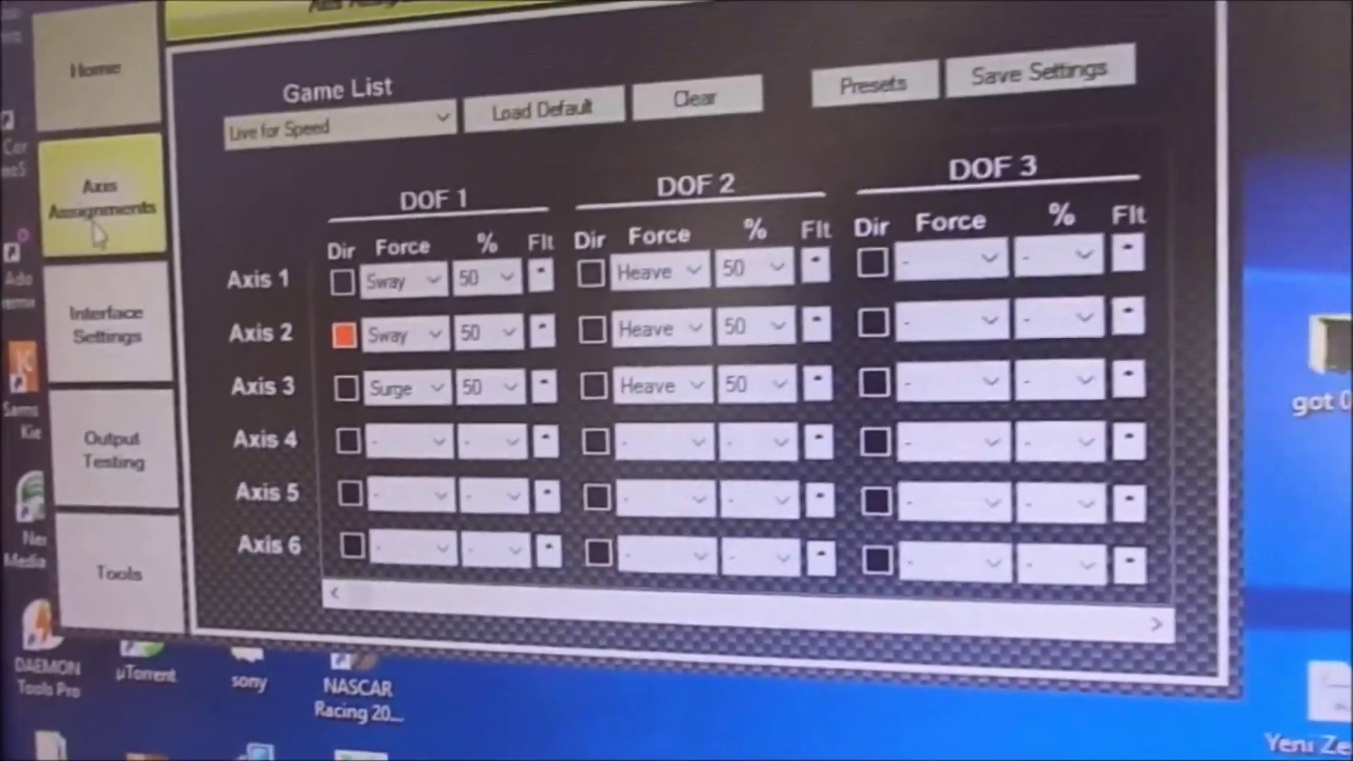
{"action": "left_click", "coordinate": [105, 324]}
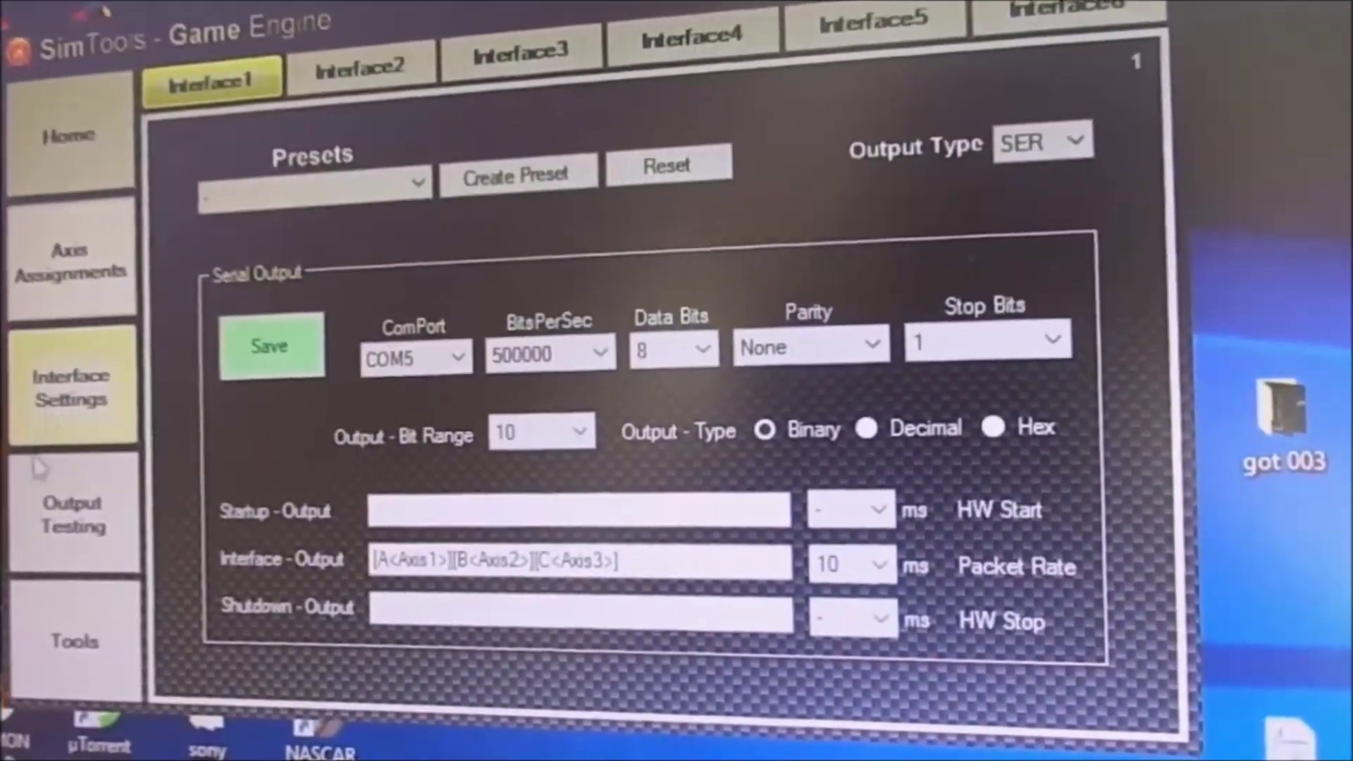
Open output testing and raise the Sway and Surge amounts with the DOF output turned on to drive the motor
{"action": "left_click", "coordinate": [52, 489]}
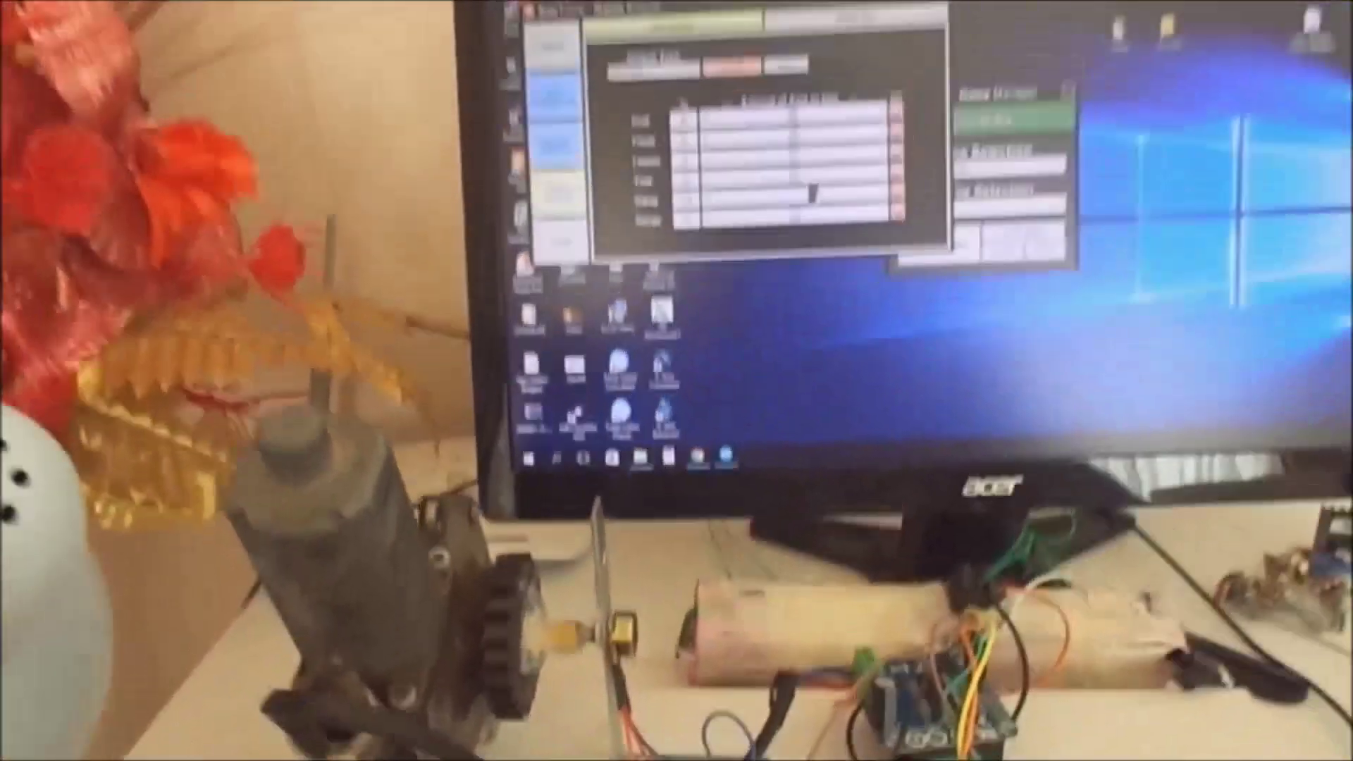
{"action": "left_click_drag", "start_coordinate": [814, 190], "coordinate": [813, 229]}
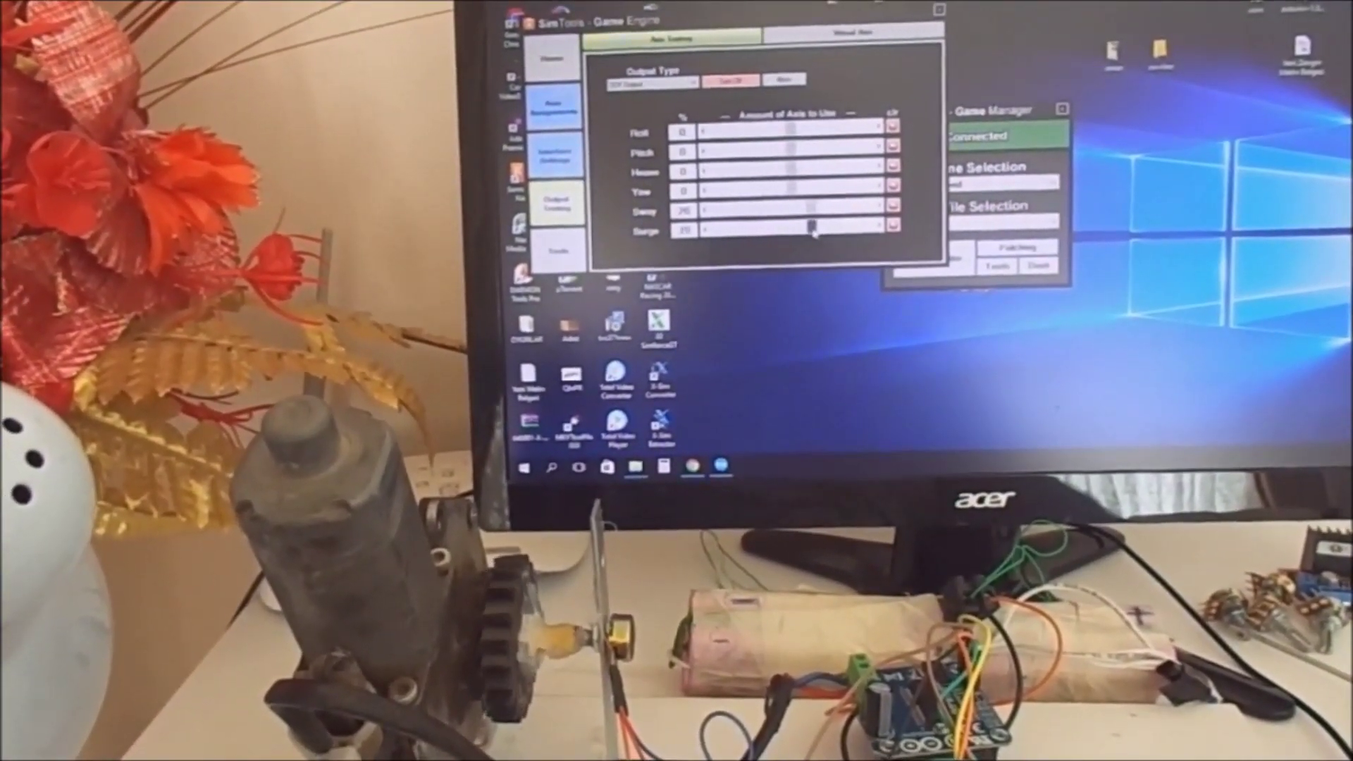